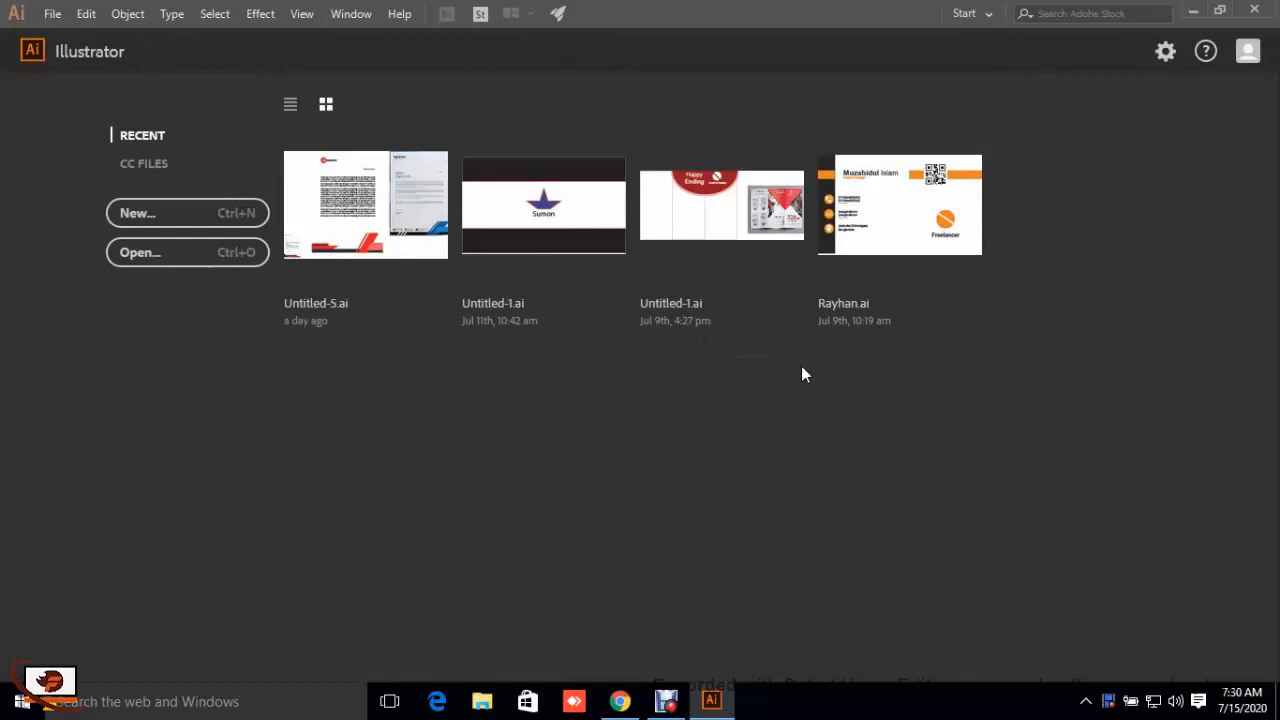
Step: Create a new document from the recent custom 1000 x 1000 px RGB preset
left_click(163, 220)
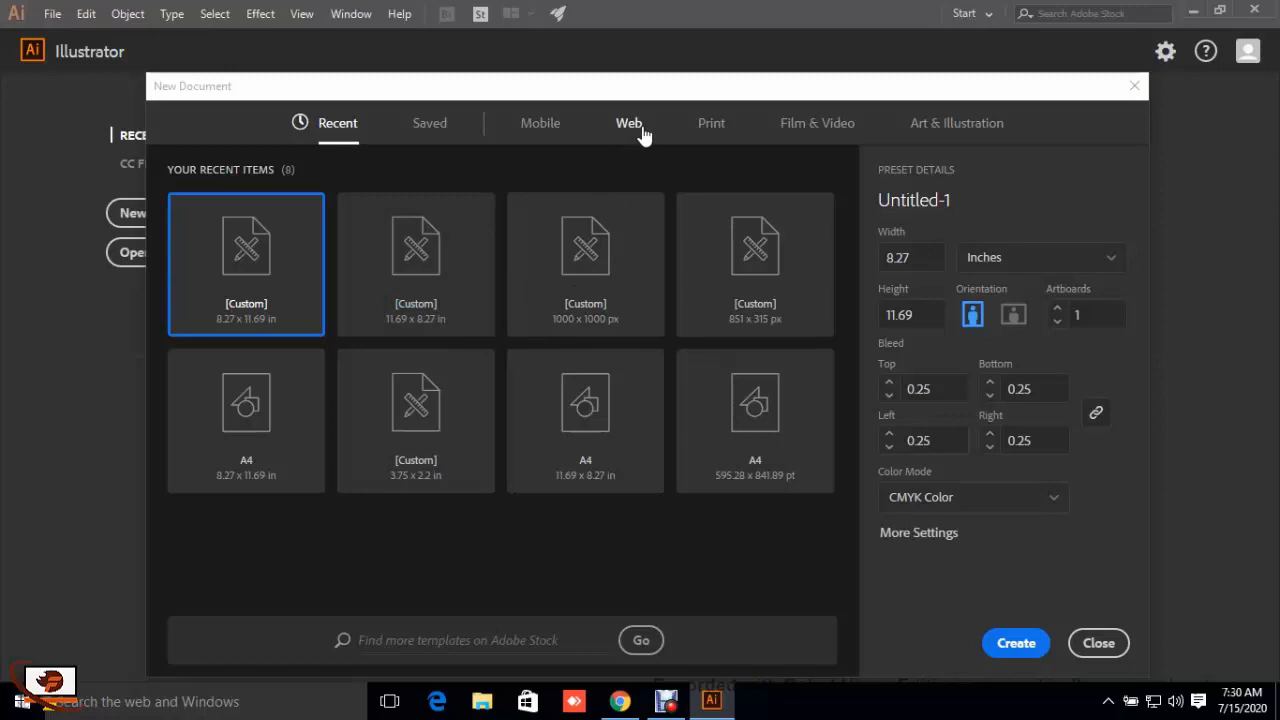
left_click(577, 270)
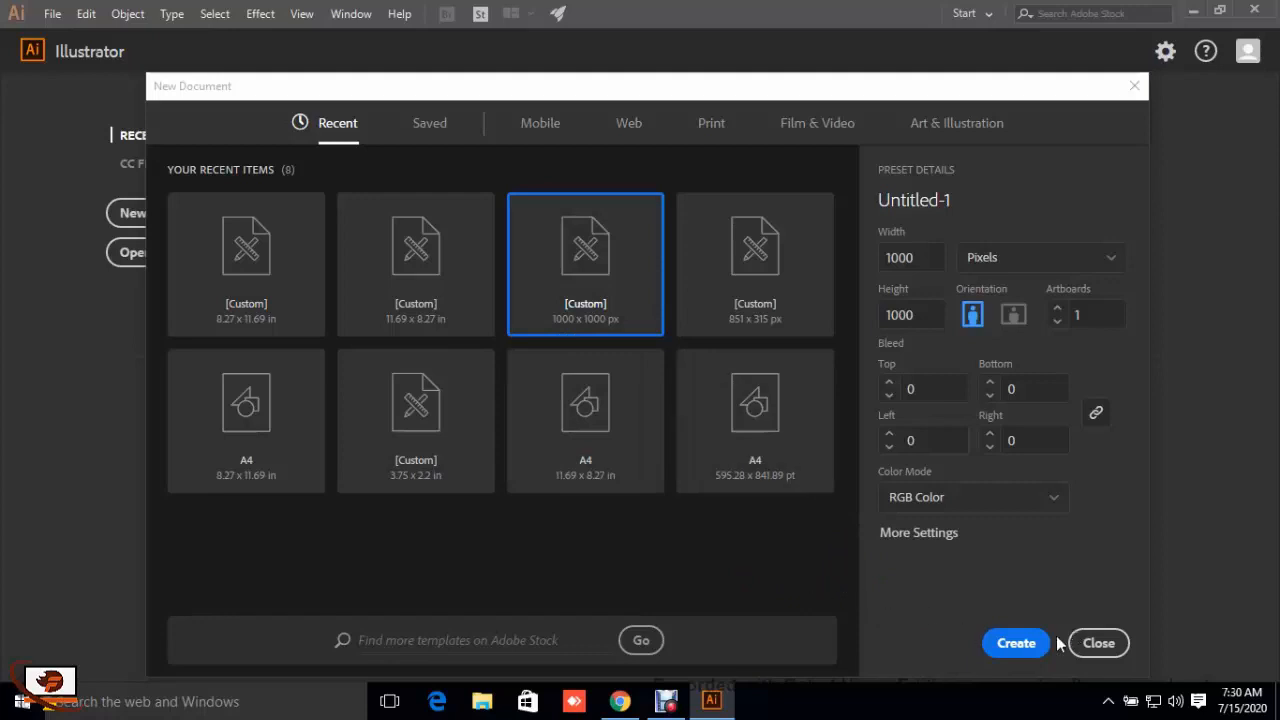
left_click(1018, 643)
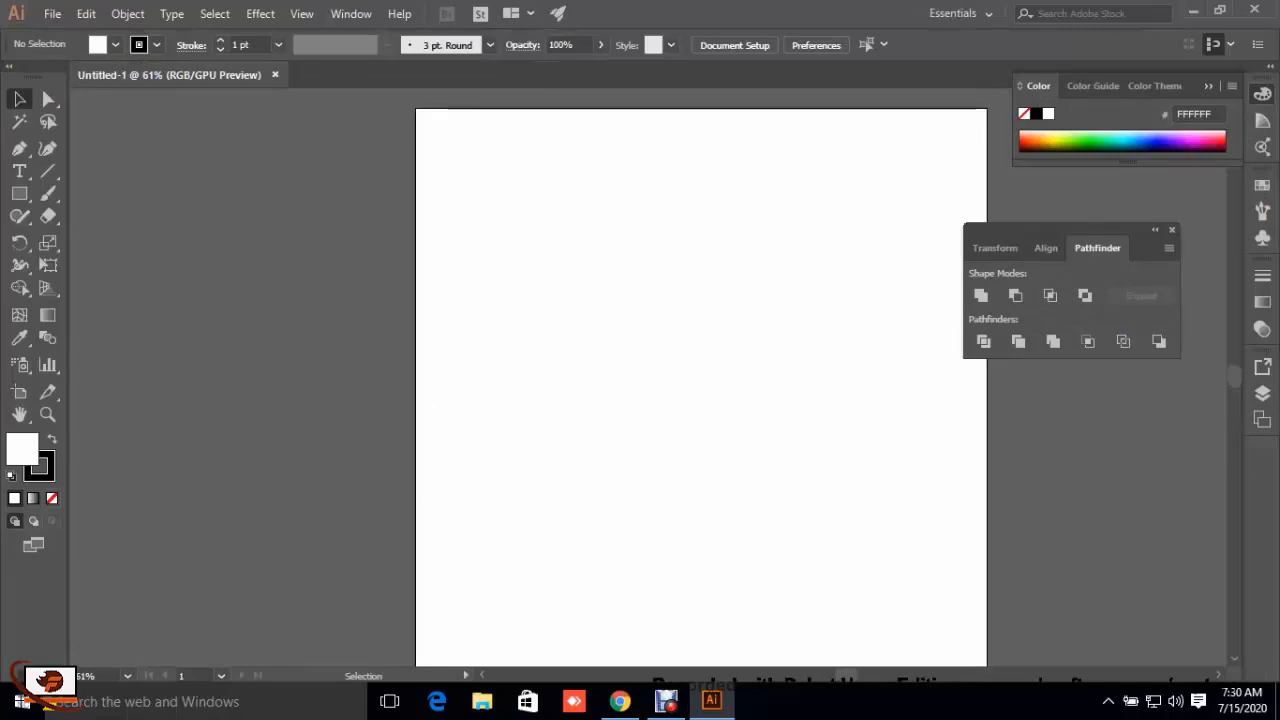
Step: Place the placeholder text "Lorem ipsum" on the artboard, scale it up to about 146 pt and move it near the middle
key("ctrl")
key("ctrl+minus")
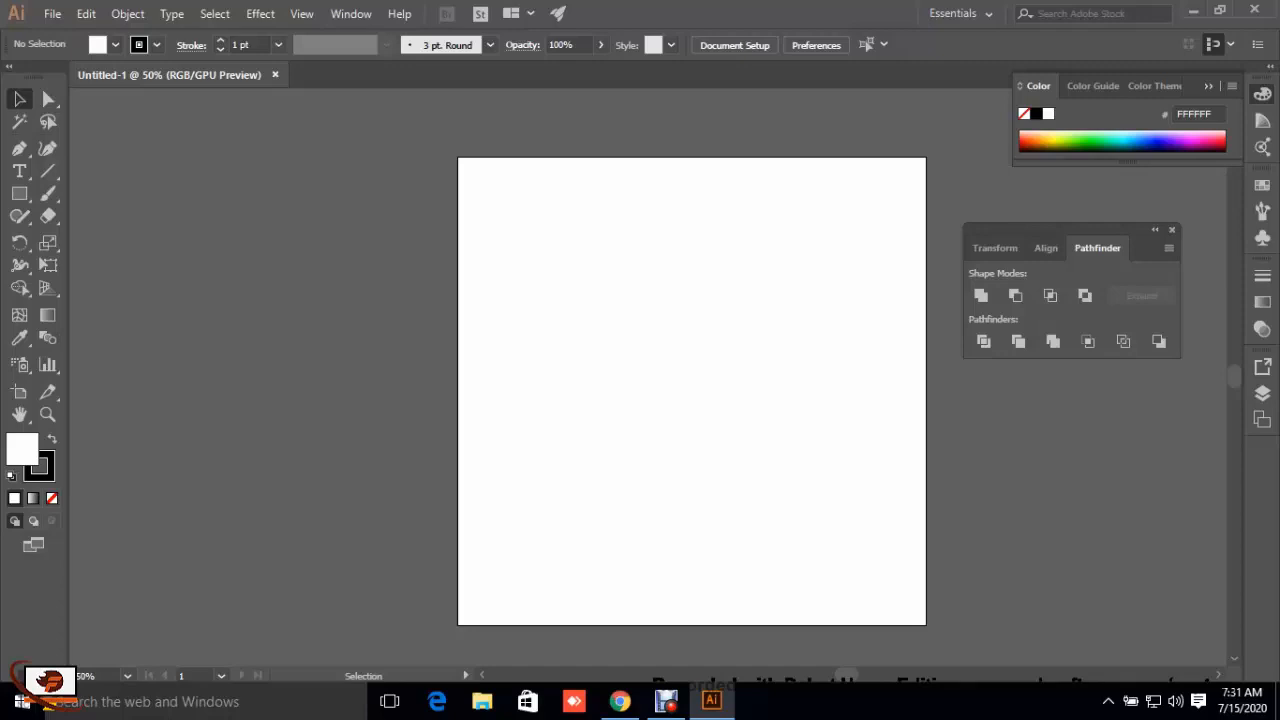
left_click(19, 174)
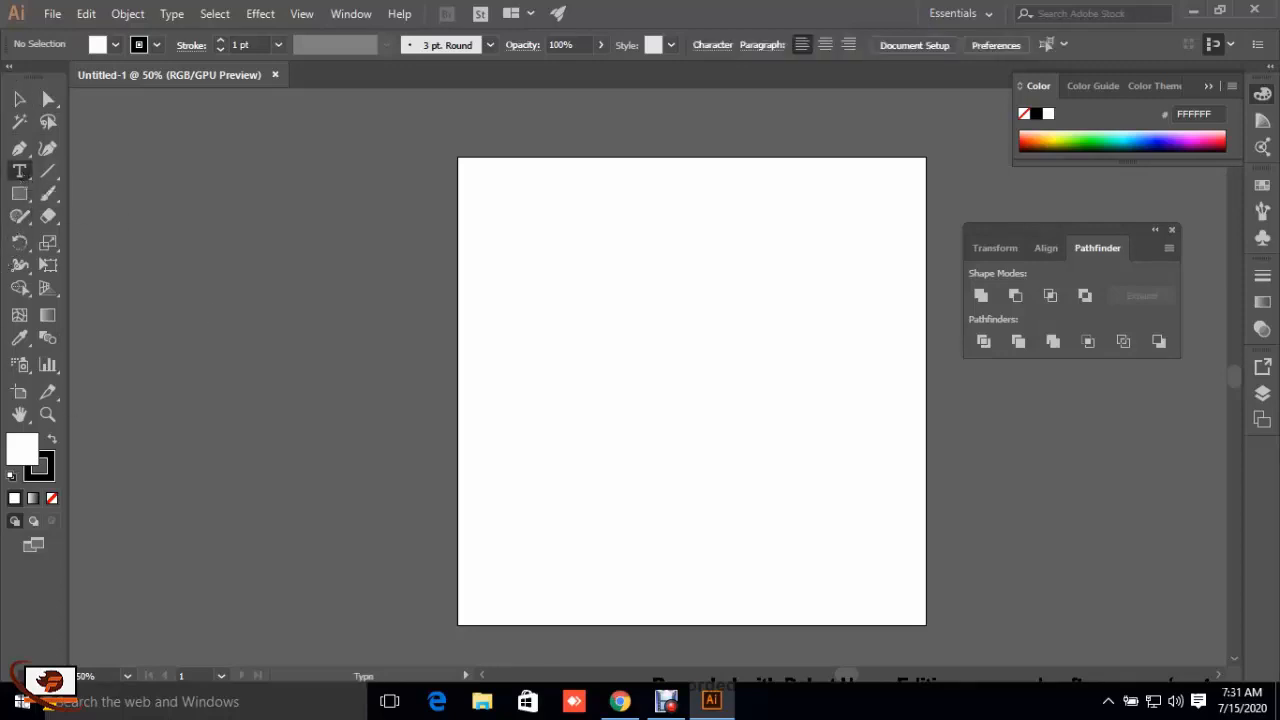
left_click(491, 282)
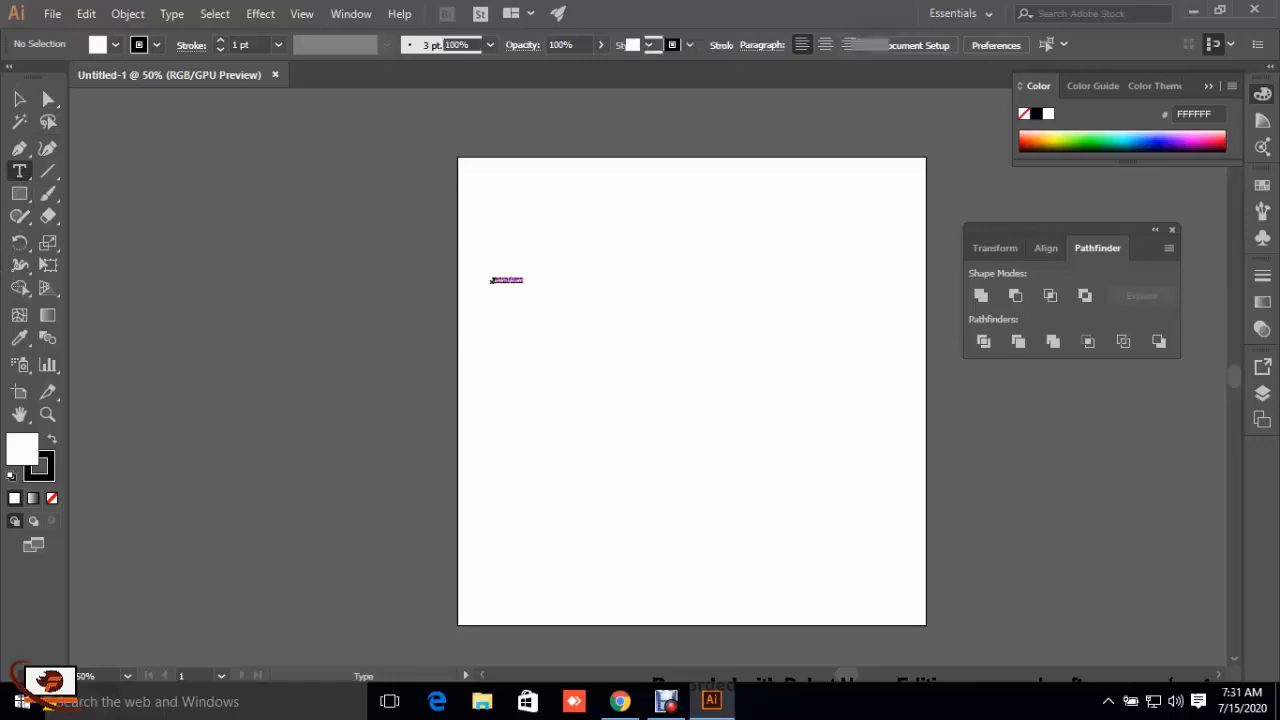
left_click(22, 102)
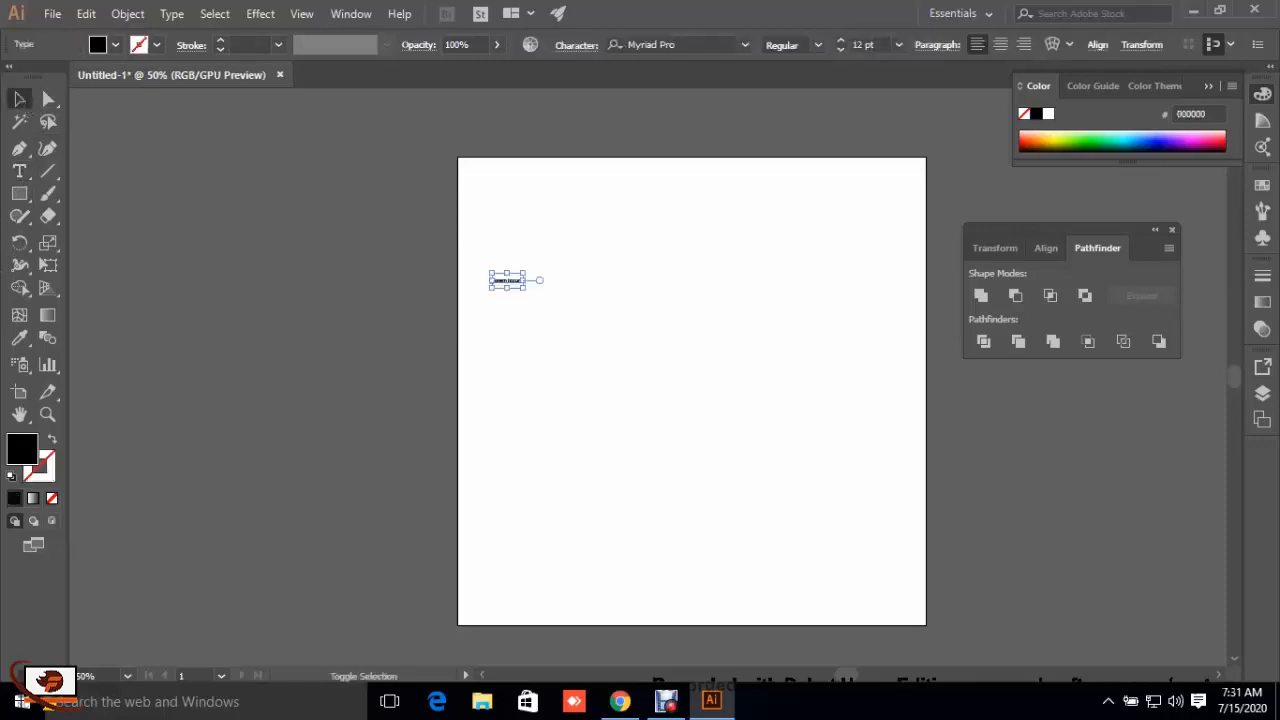
left_click_drag(524, 288, 885, 580)
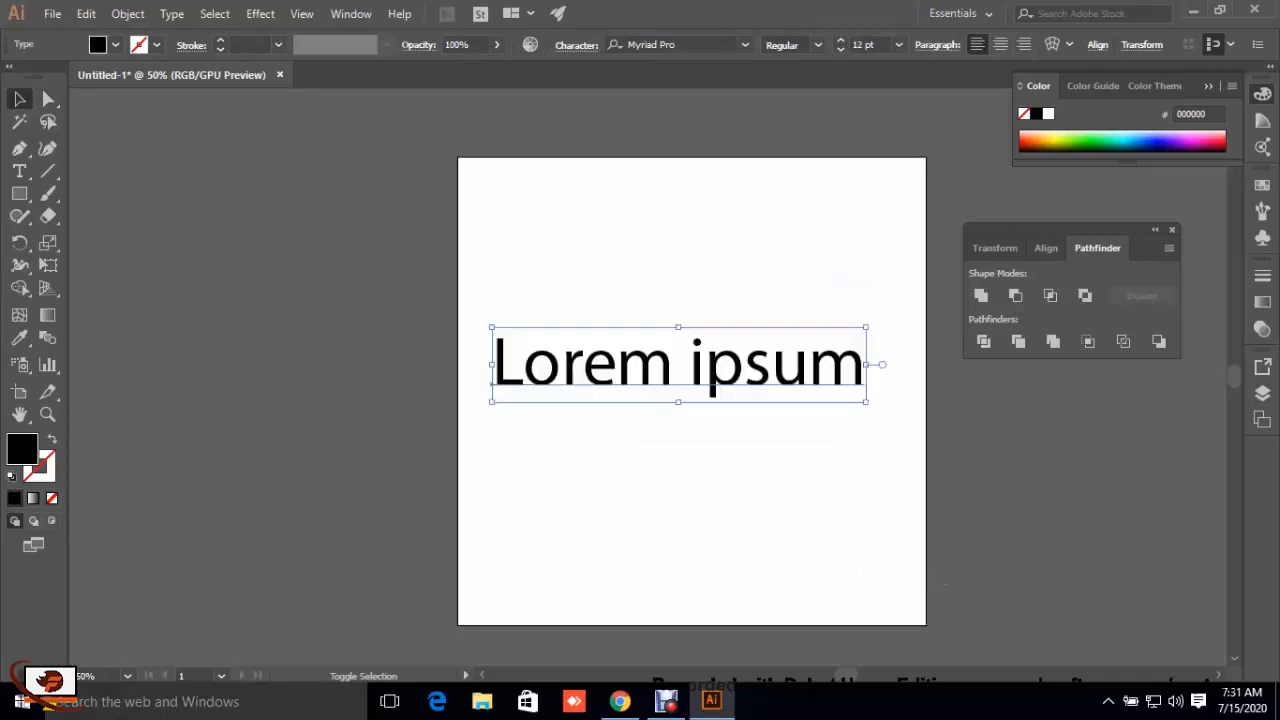
left_click(945, 585)
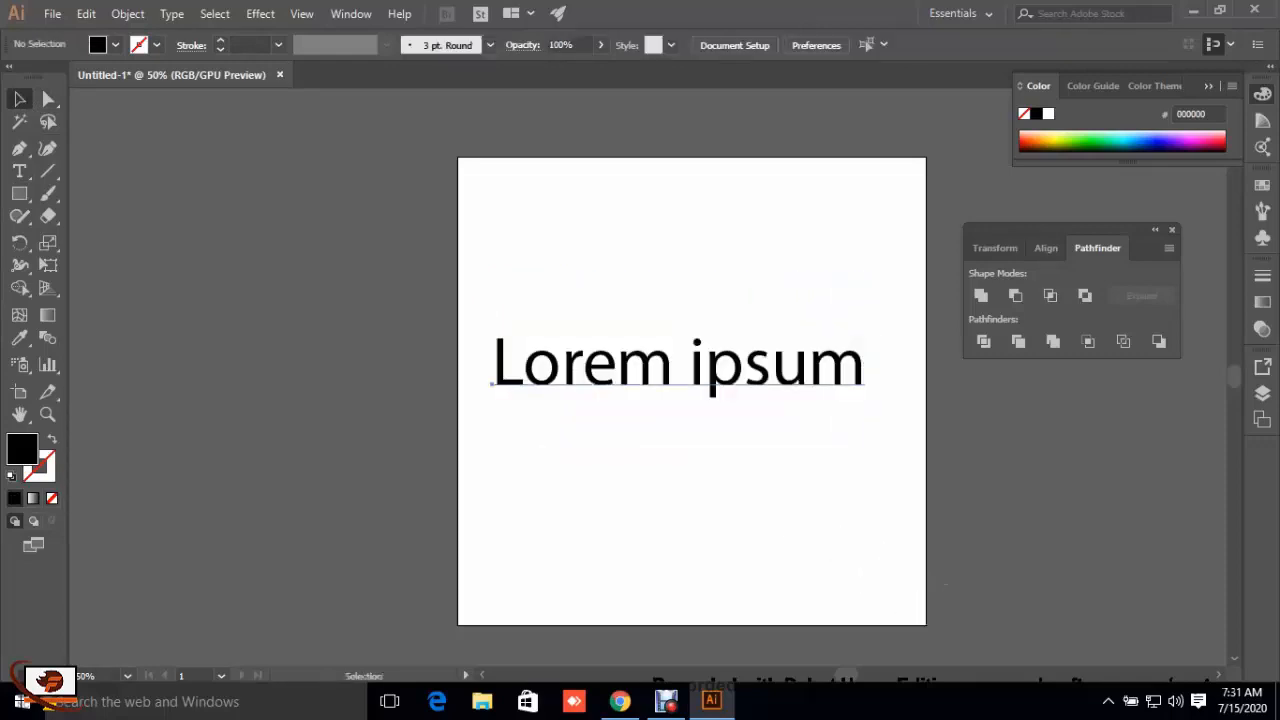
mouse_move(735, 365)
left_mouse_down()
mouse_move(756, 341)
mouse_move(750, 360)
left_mouse_up()
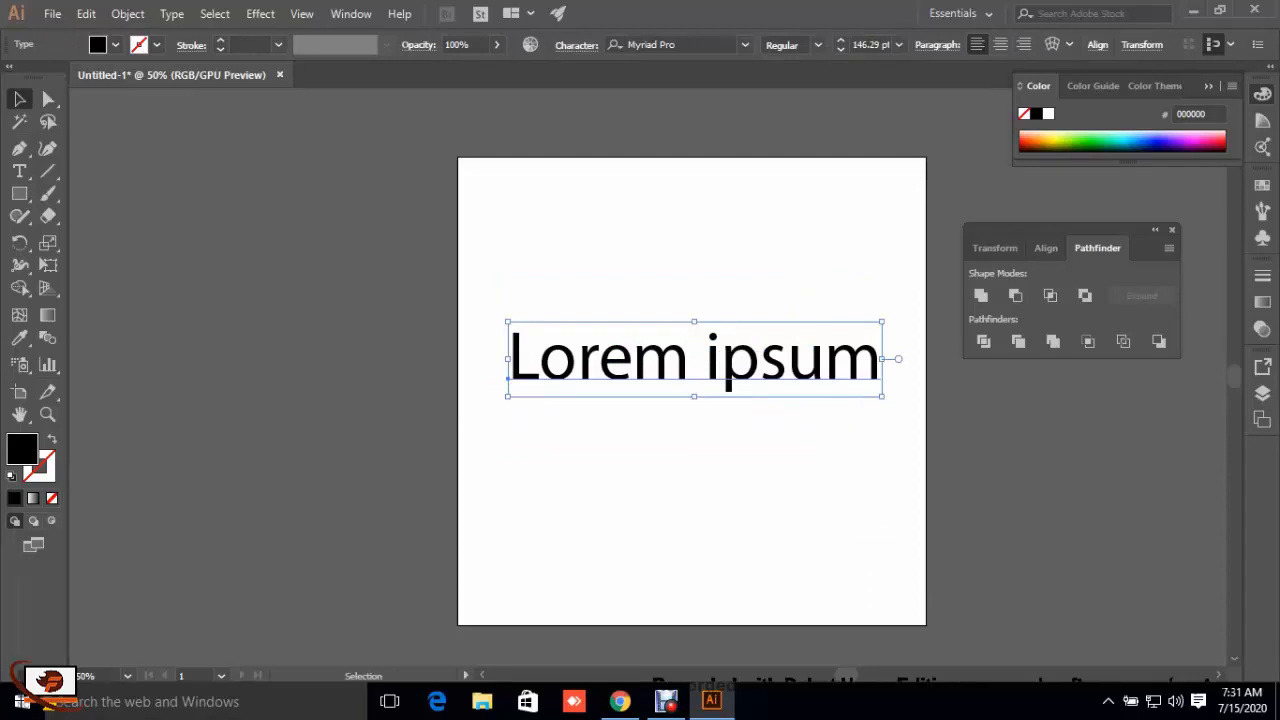
left_click(752, 450)
Step: Set the font of "Lorem ipsum" to Nexa Bold and shift the text back inside the artboard
left_click(740, 362)
left_click(743, 46)
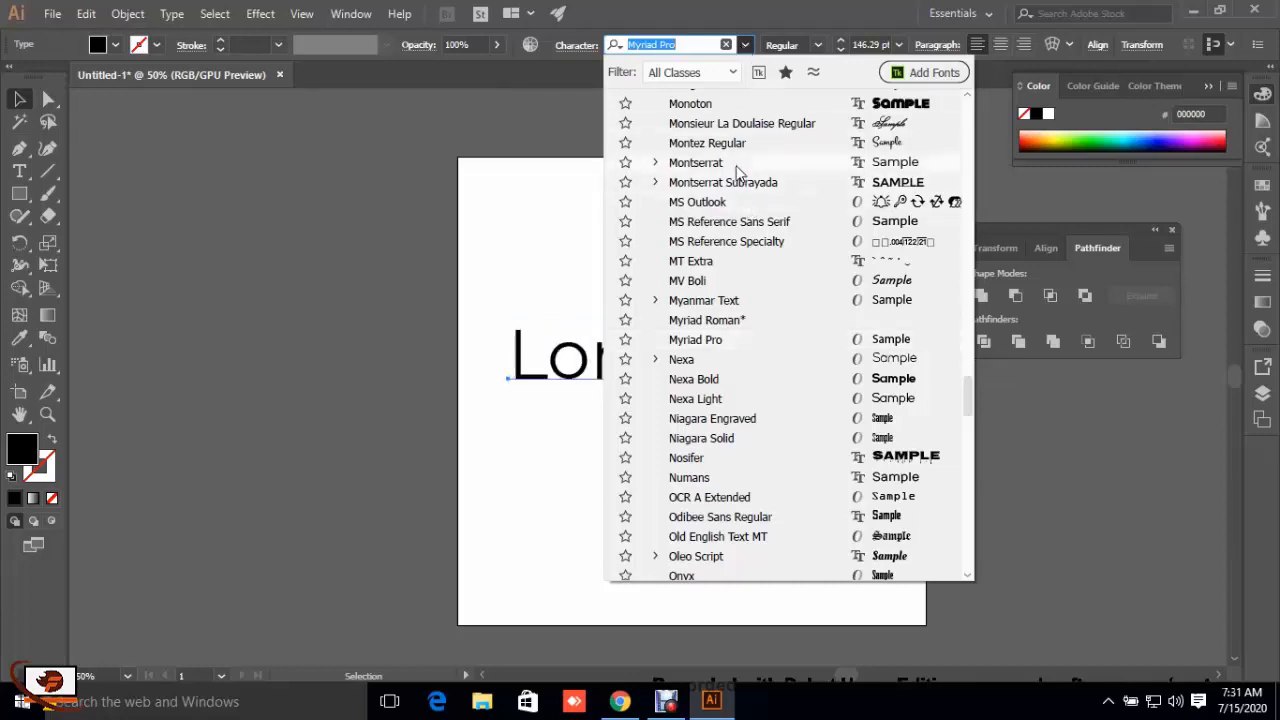
left_click(777, 376)
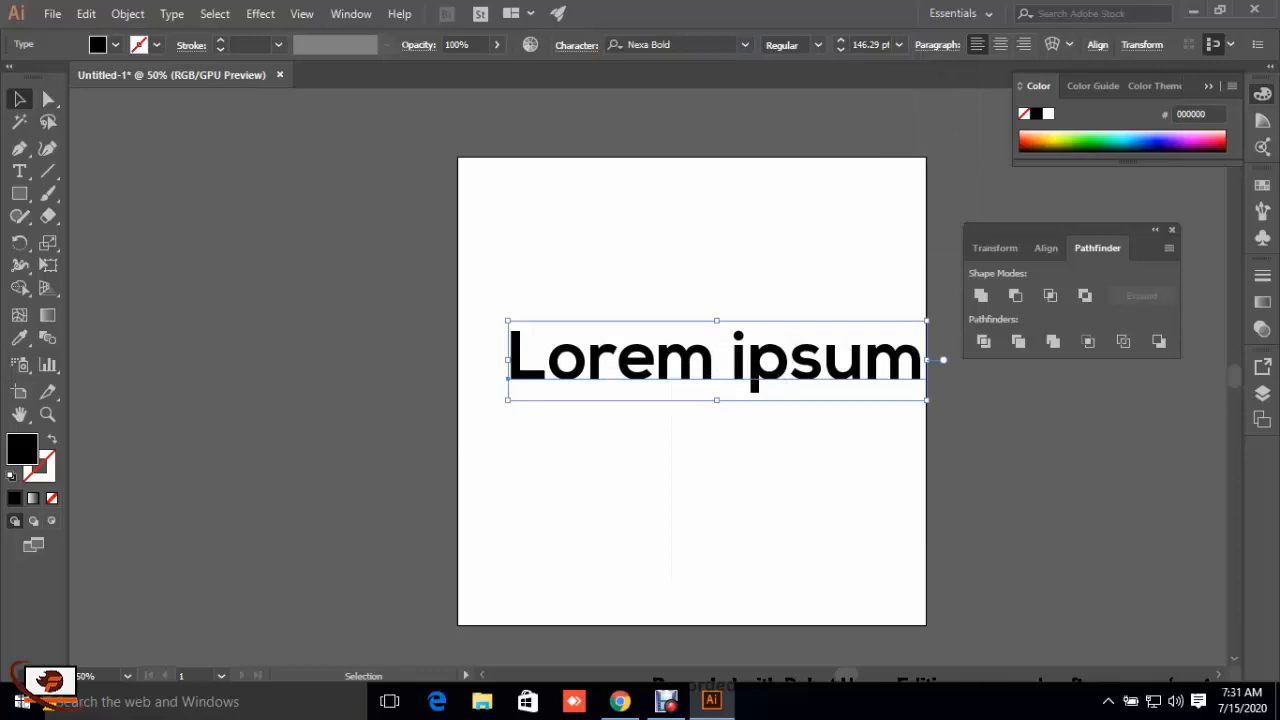
left_click_drag(777, 350, 760, 357)
left_click(760, 470)
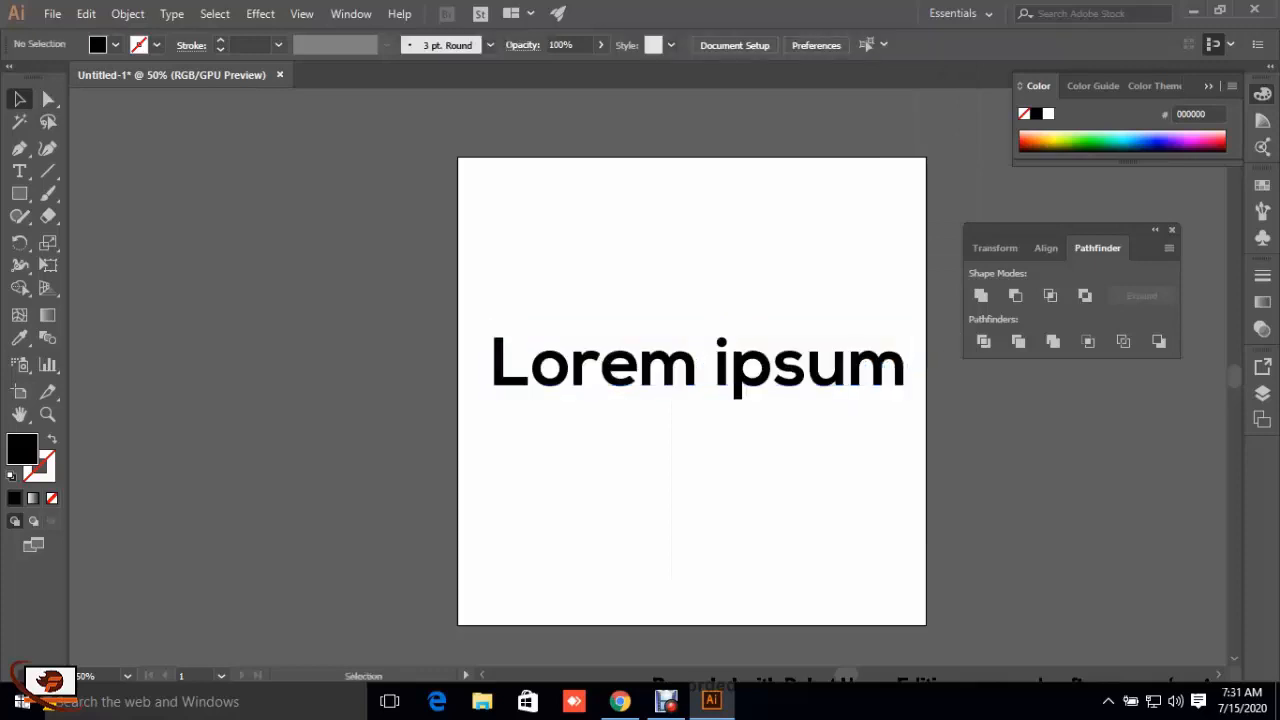
Step: Convert the "Lorem ipsum" text to outlines
left_click(700, 366)
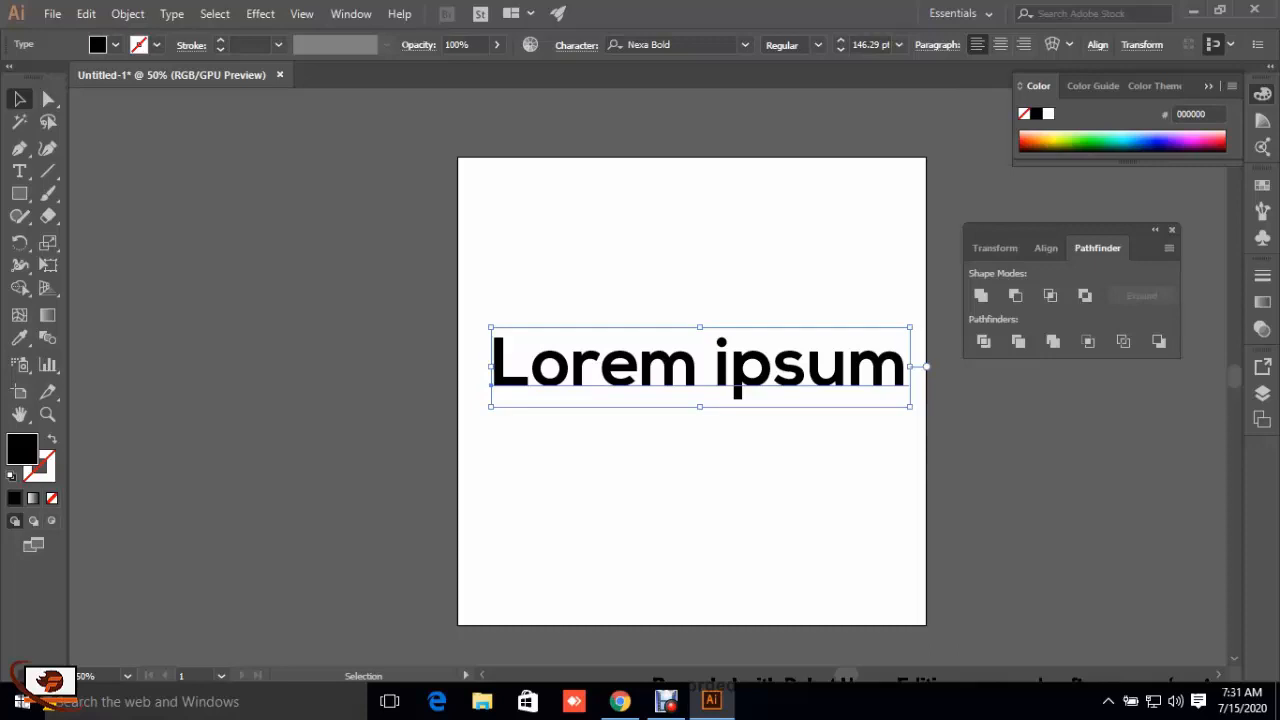
right_click(740, 378)
left_click(788, 150)
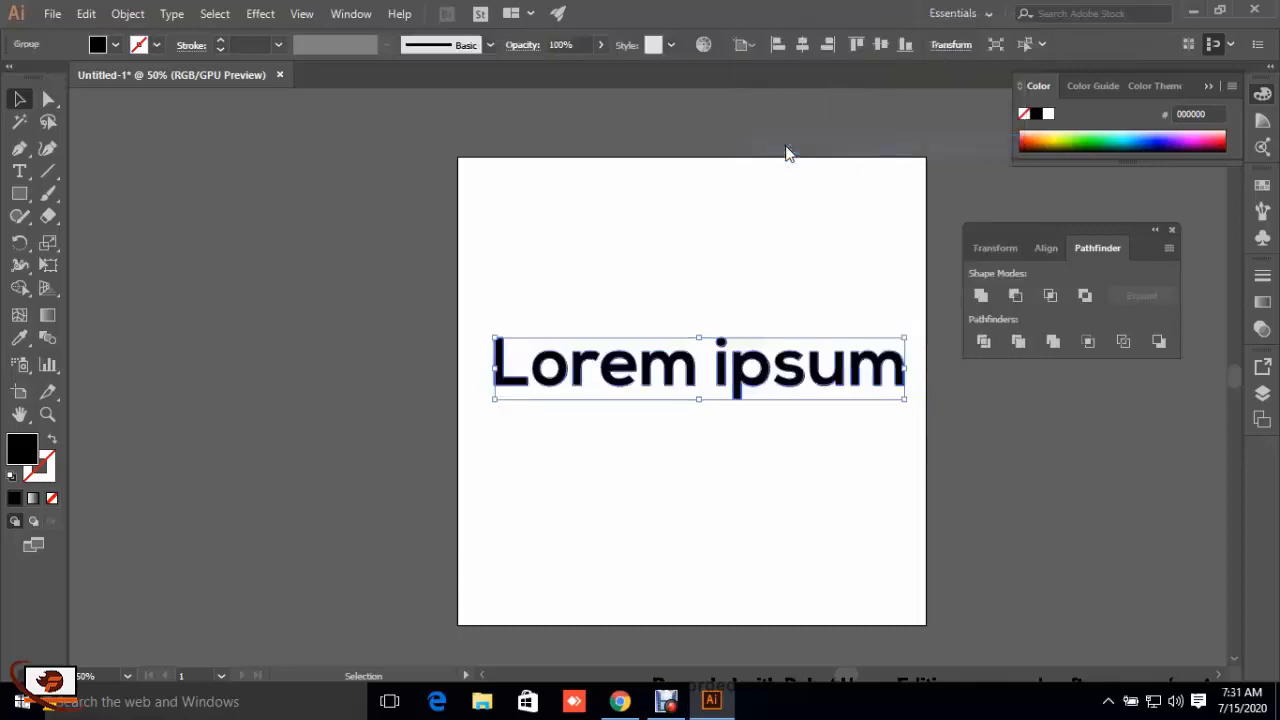
left_click(772, 458)
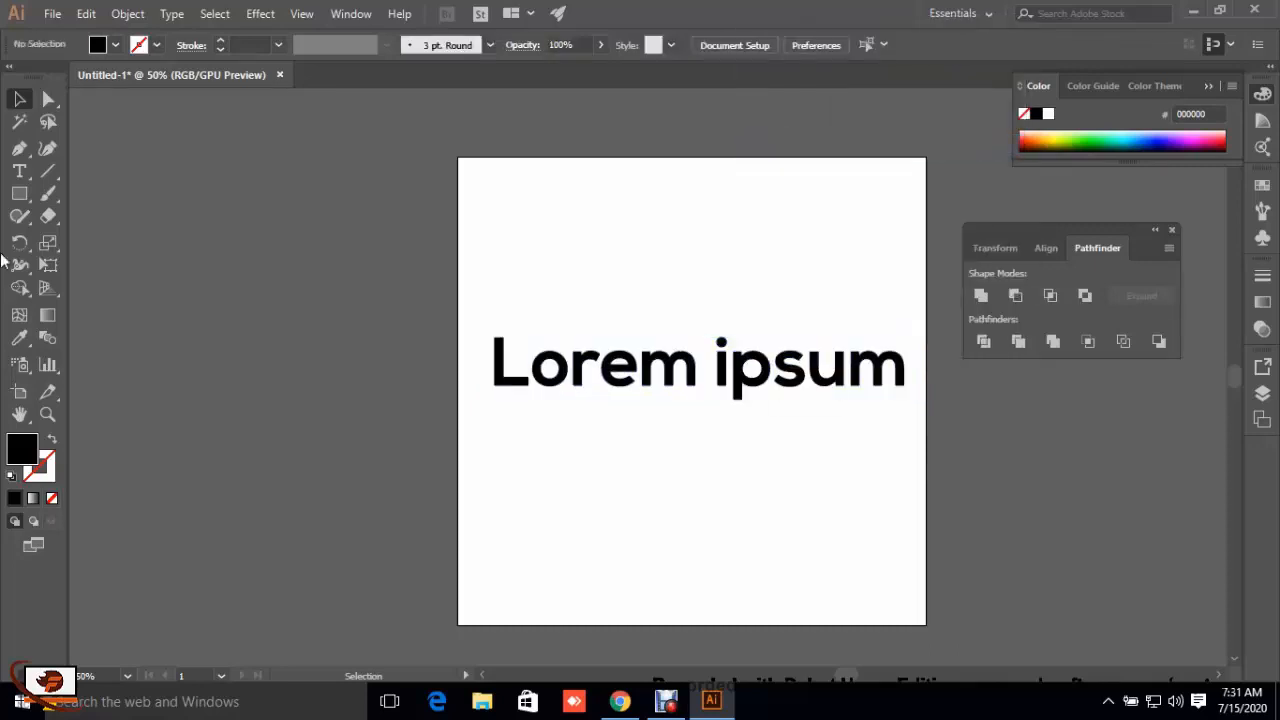
Step: Draw a horizontal line across the full width of the lettering and nudge it down to cut through the letters' mid-height
left_click(46, 178)
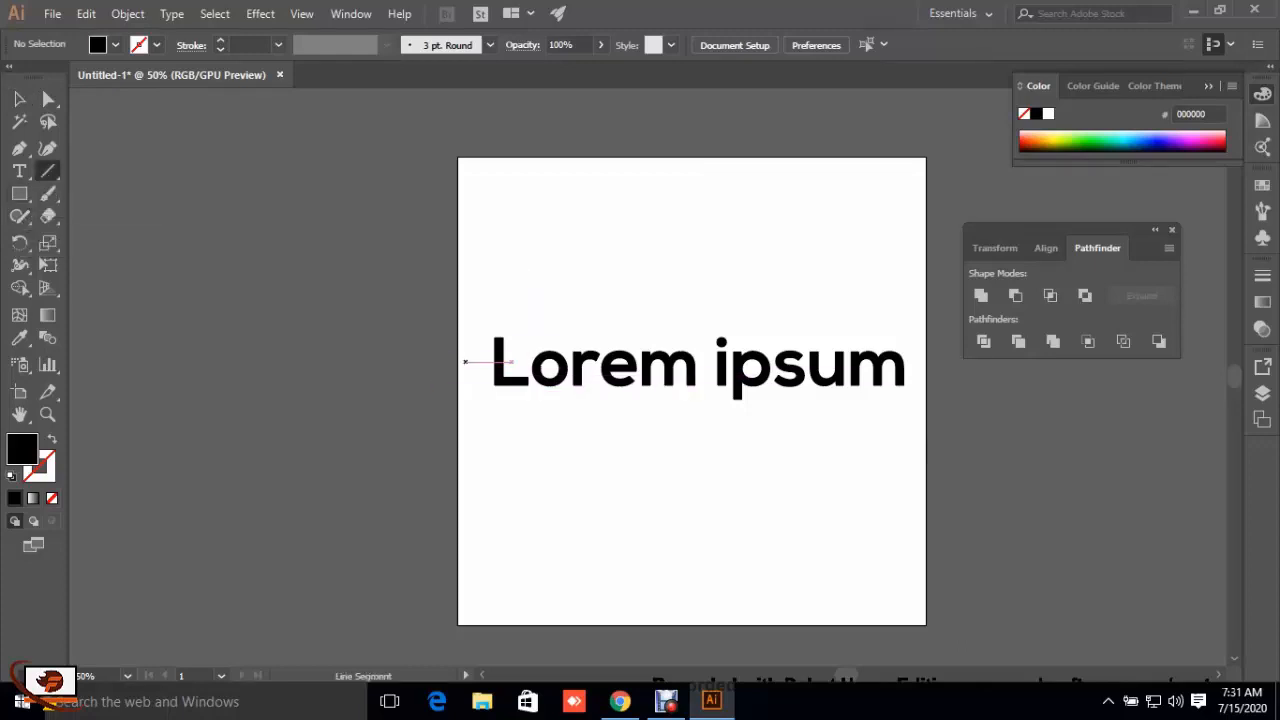
mouse_move(512, 362)
left_mouse_down()
mouse_move(490, 362)
mouse_move(930, 365)
left_mouse_up()
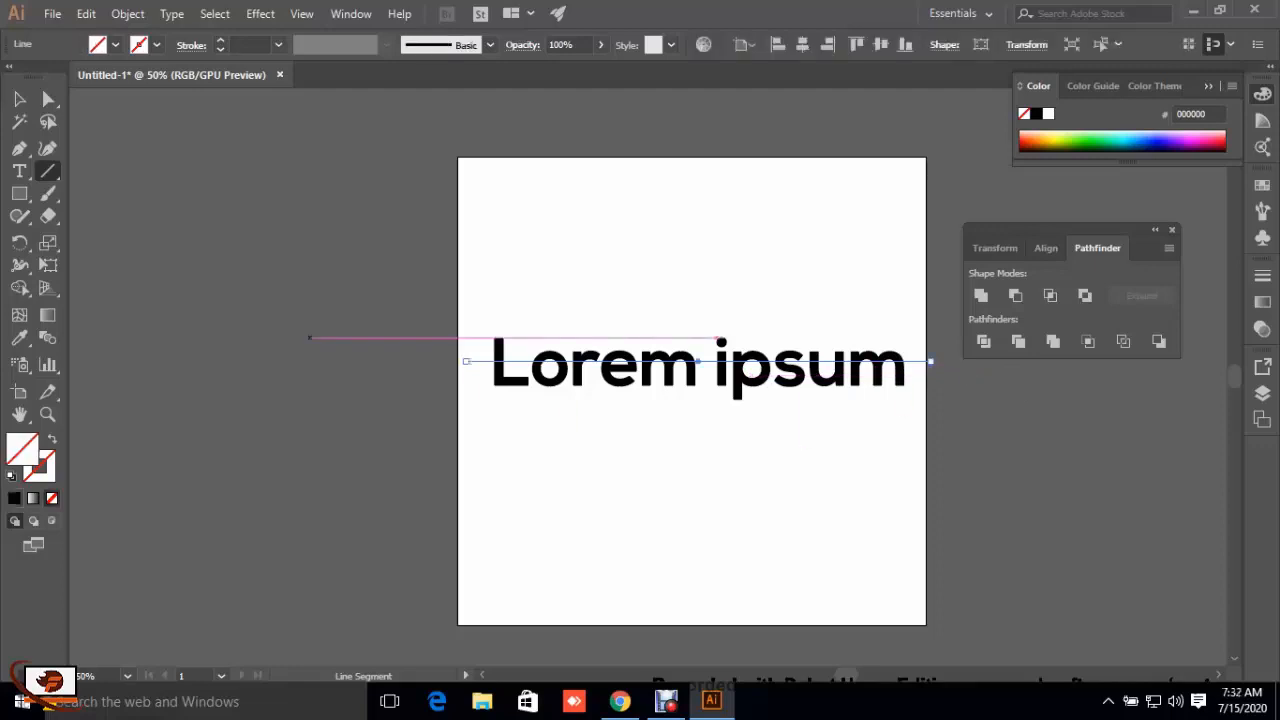
left_click(19, 101)
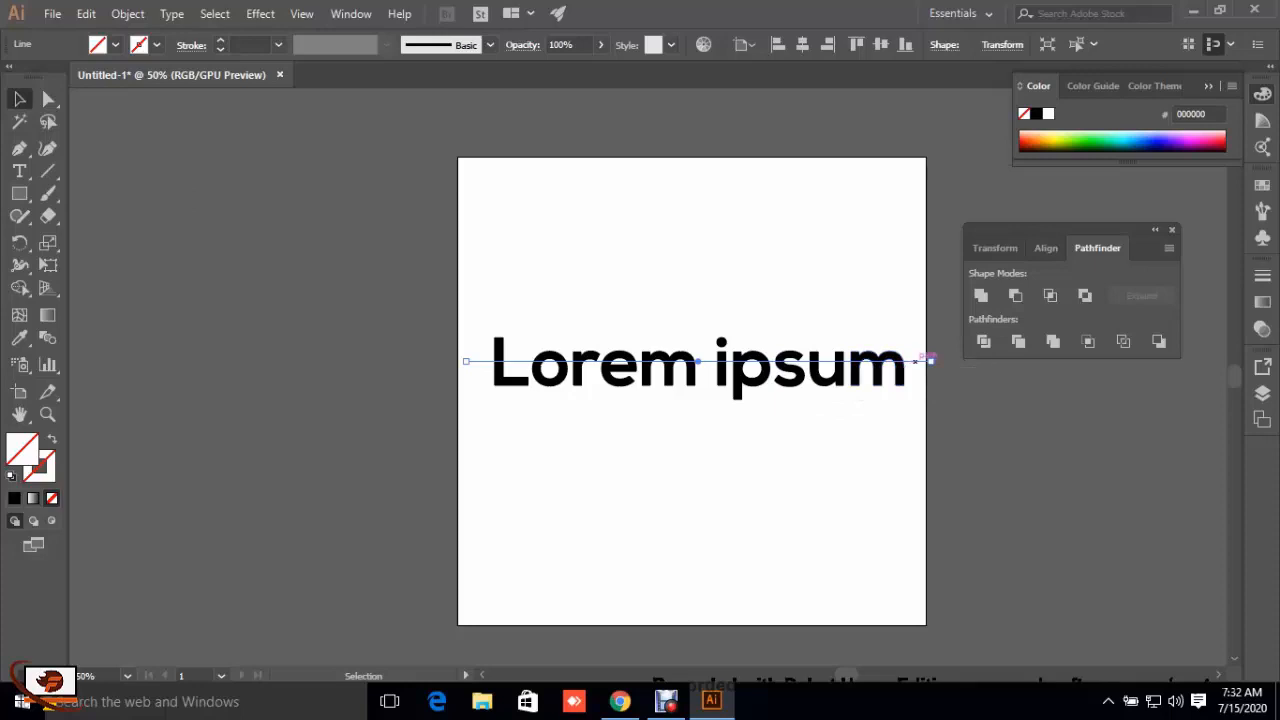
key("Down")
key("Down")
key("Down")
key("Down")
key("Down")
key("Down")
key("Down")
key("Down")
key("Down")
key("Down")
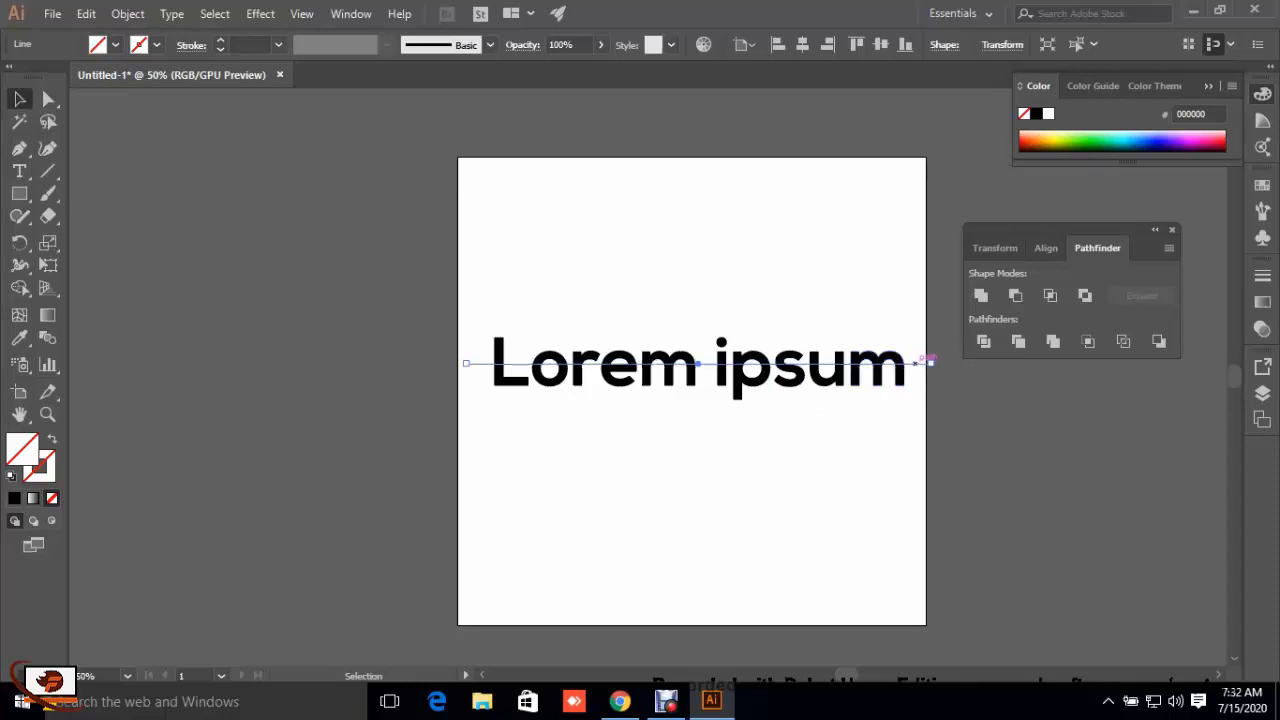
key("Down")
key("Down")
key("Down")
key("Down")
key("Down")
key("Down")
key("Down")
key("Down")
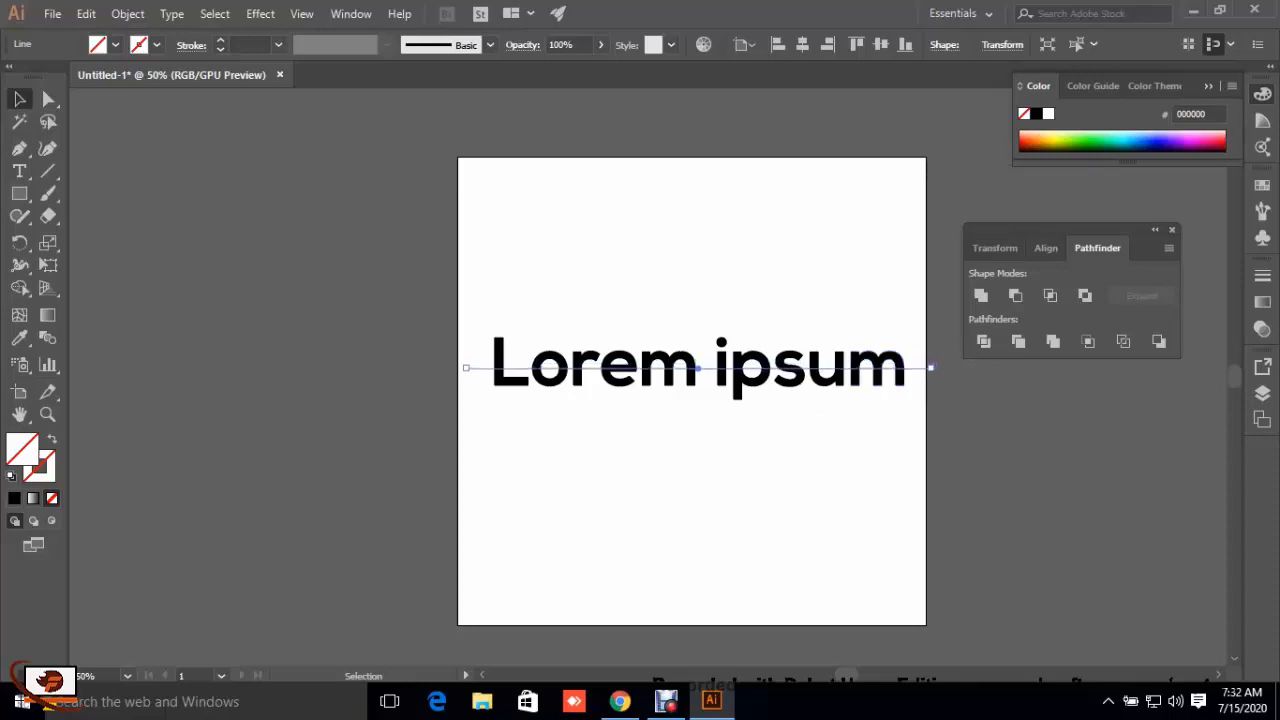
key("Down")
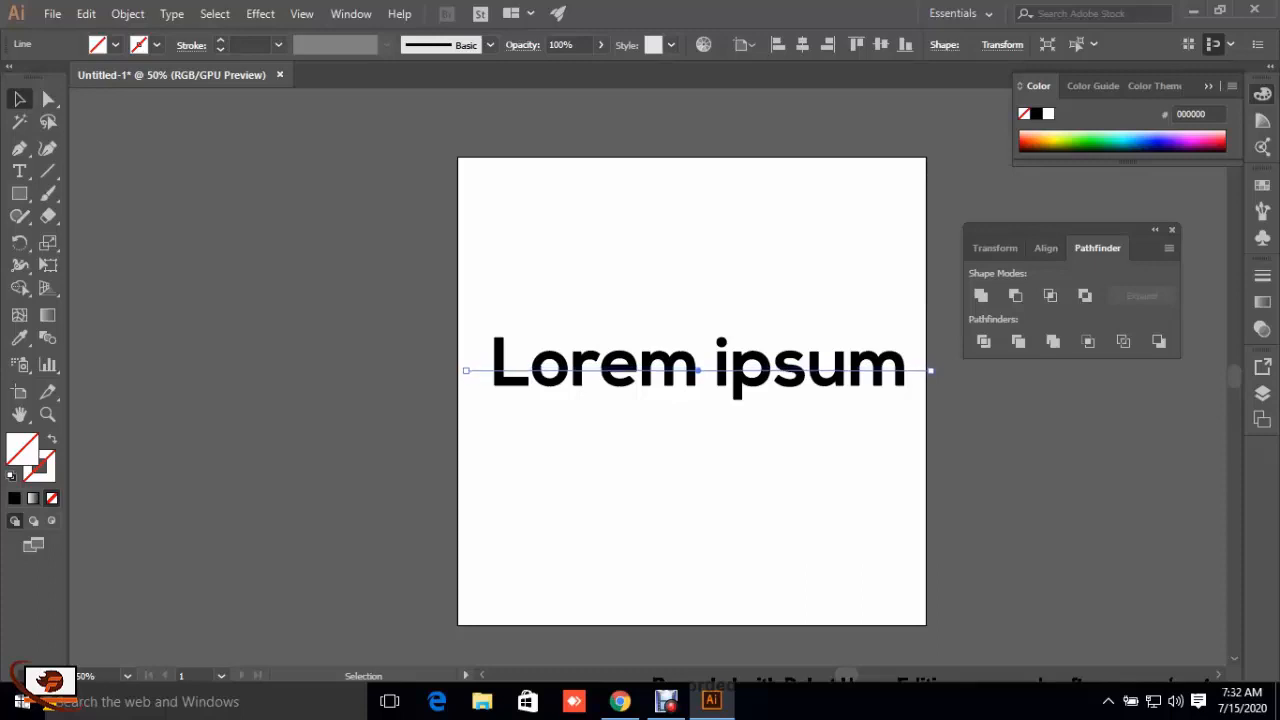
key("Up")
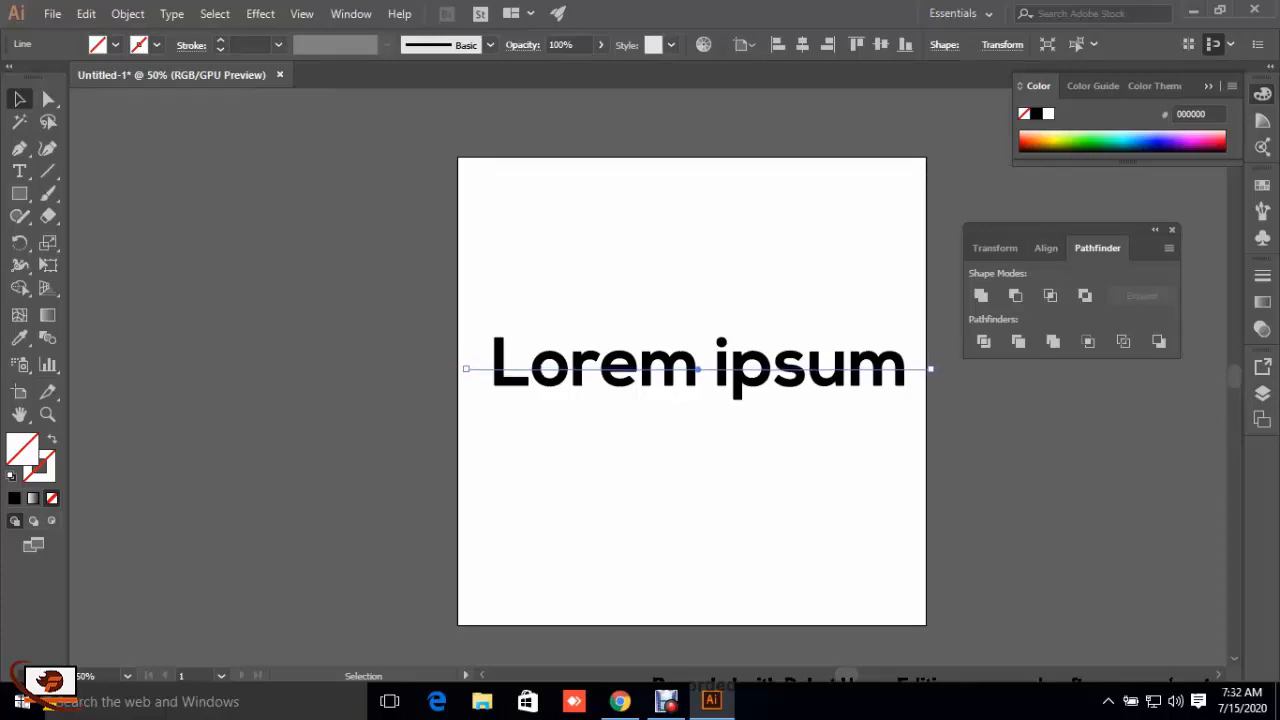
key("ctrl+shift+a")
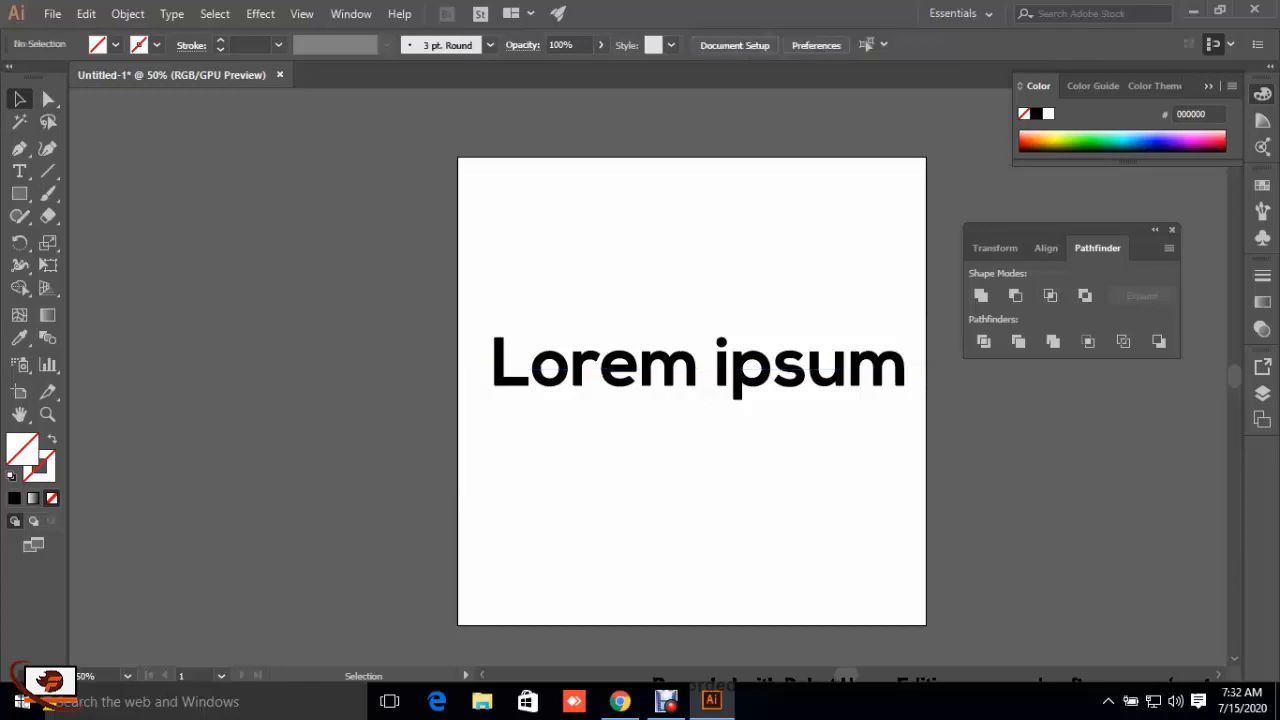
Step: Divide the lettering along the line with Pathfinder and ungroup the resulting pieces
left_click_drag(388, 289, 944, 437)
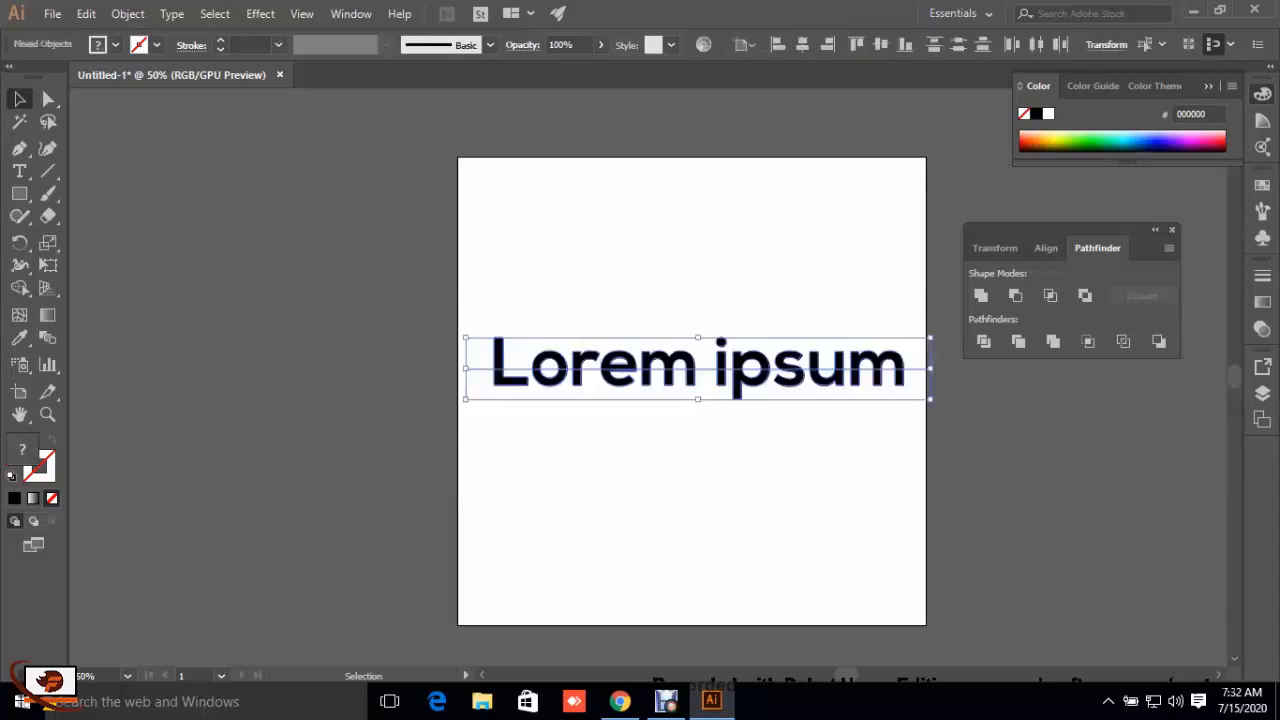
left_click(987, 345)
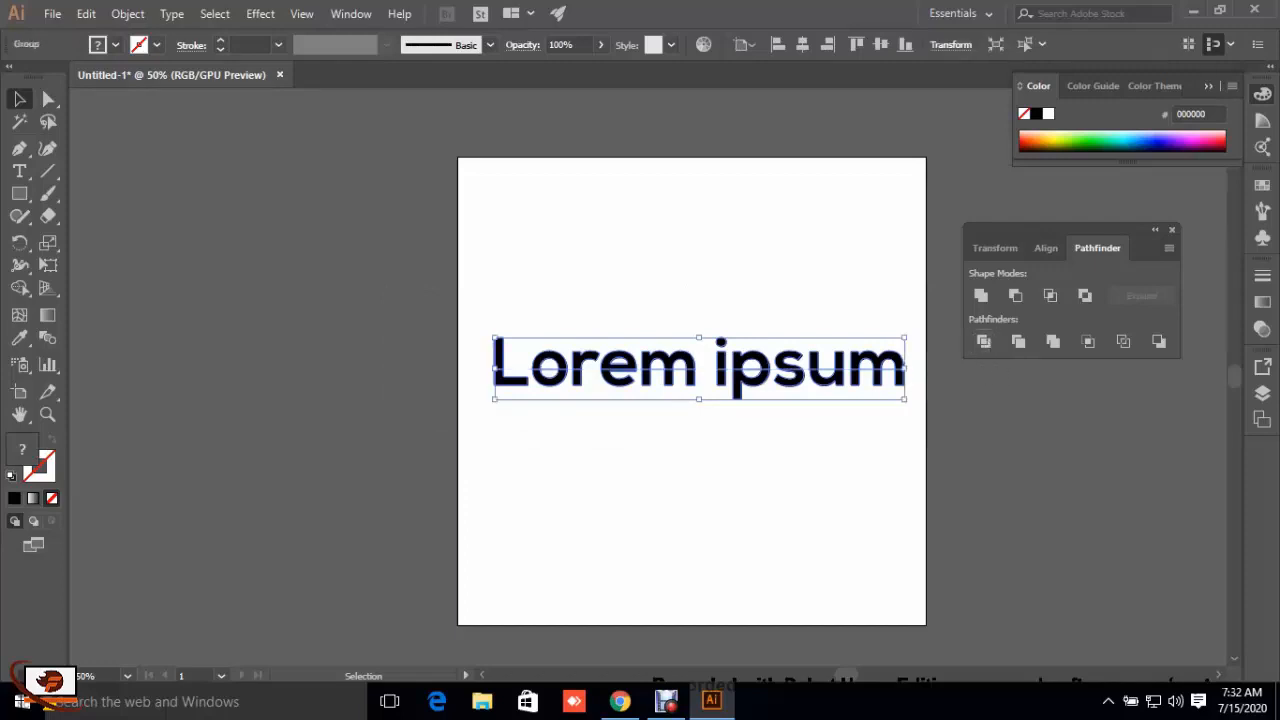
left_click(806, 470)
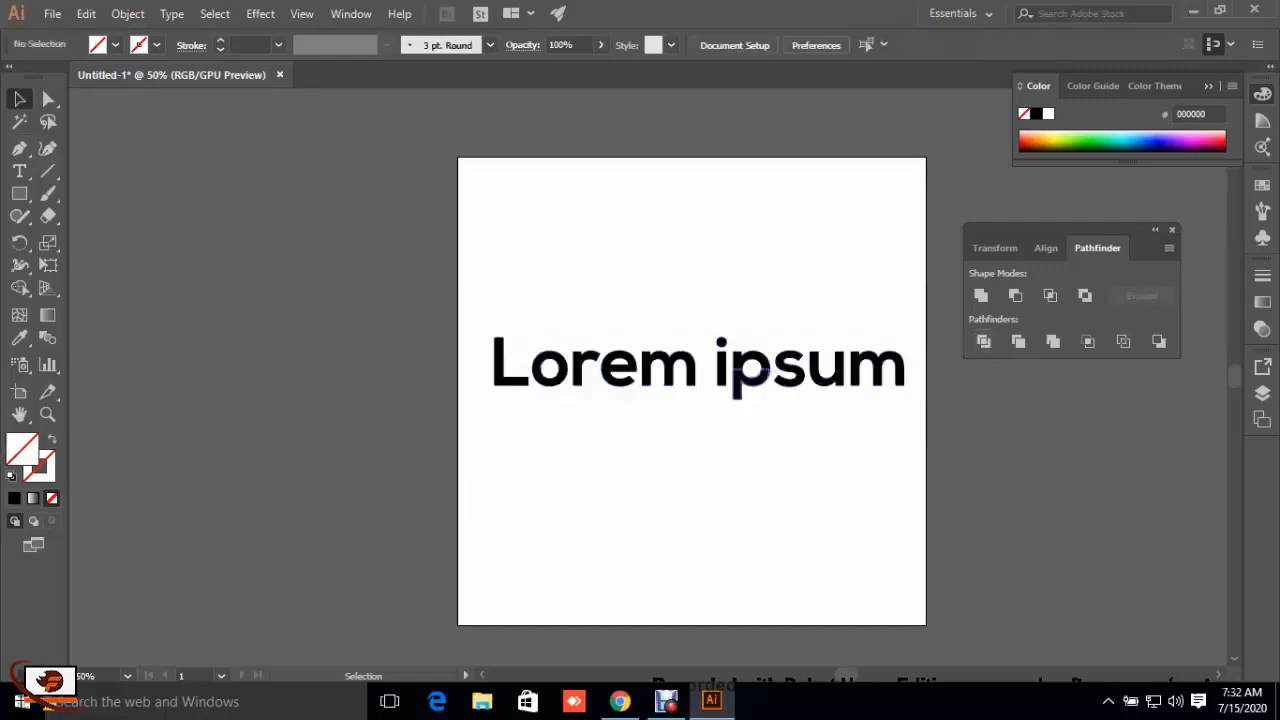
right_click(752, 381)
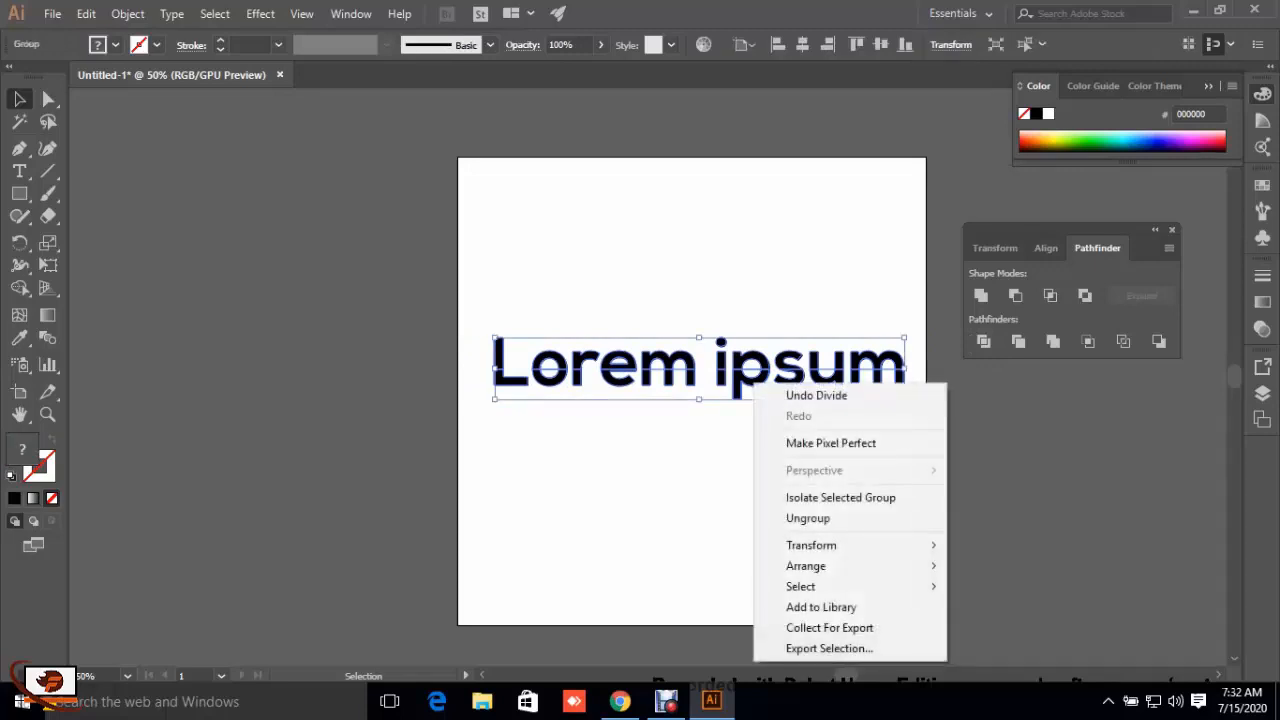
left_click(832, 520)
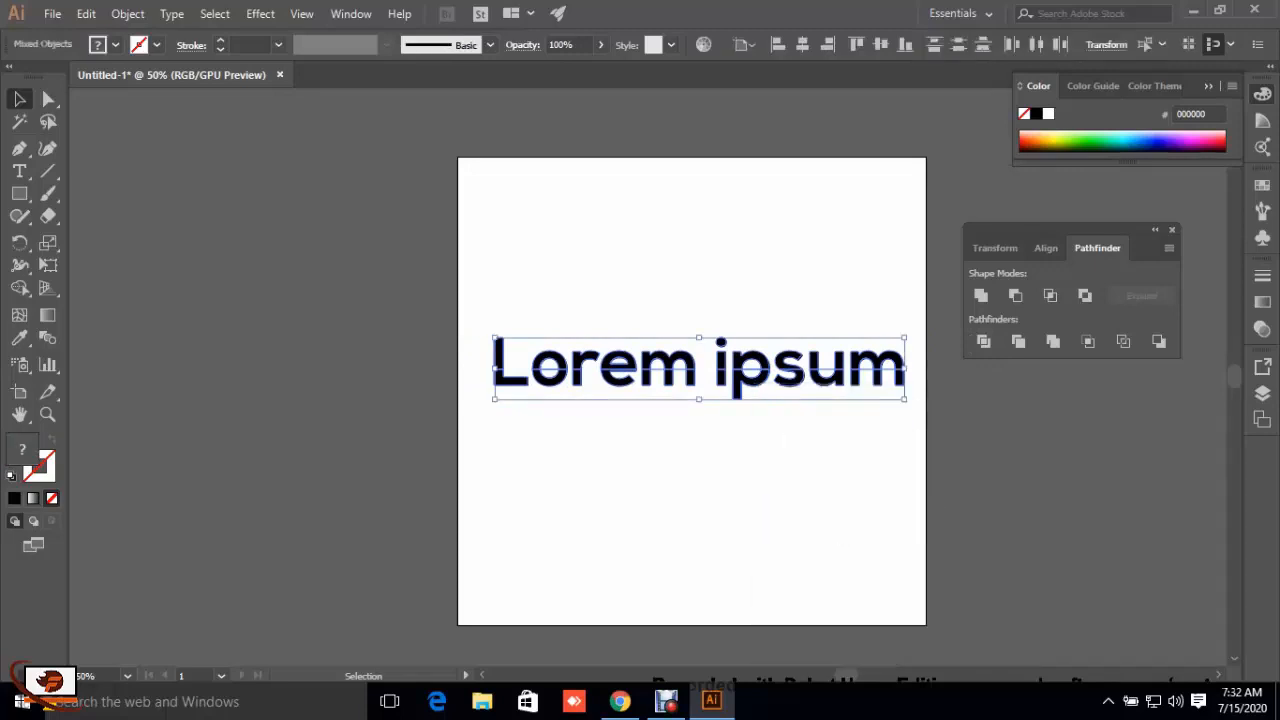
left_click(832, 522)
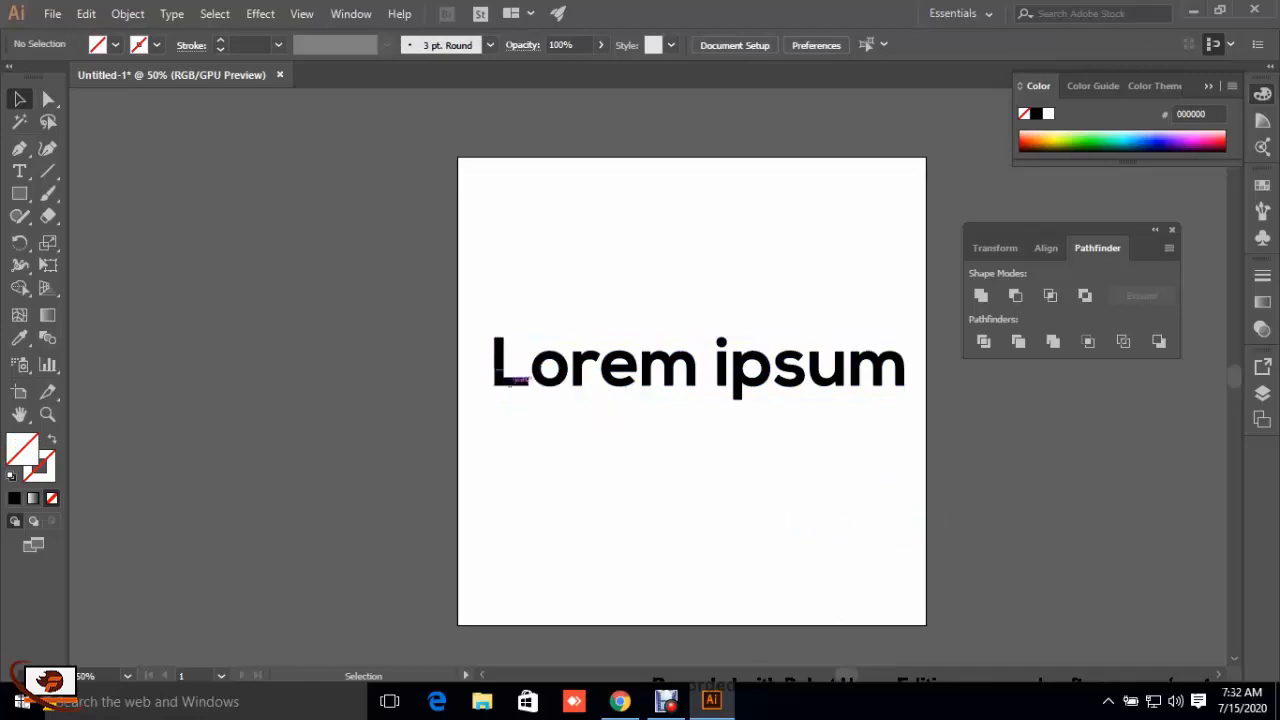
Step: Fill the upper halves of all the "Lorem ipsum" letters with dark red 7C0E16
left_click_drag(464, 332, 916, 367)
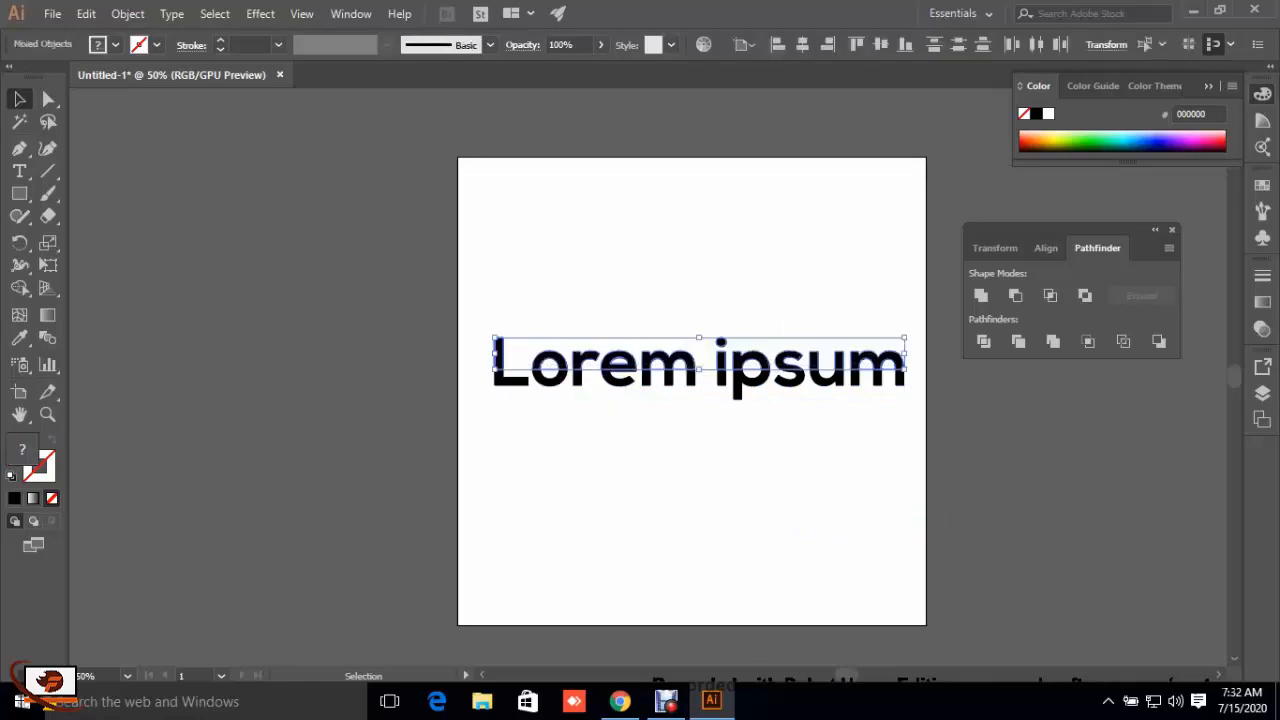
double_click(27, 450)
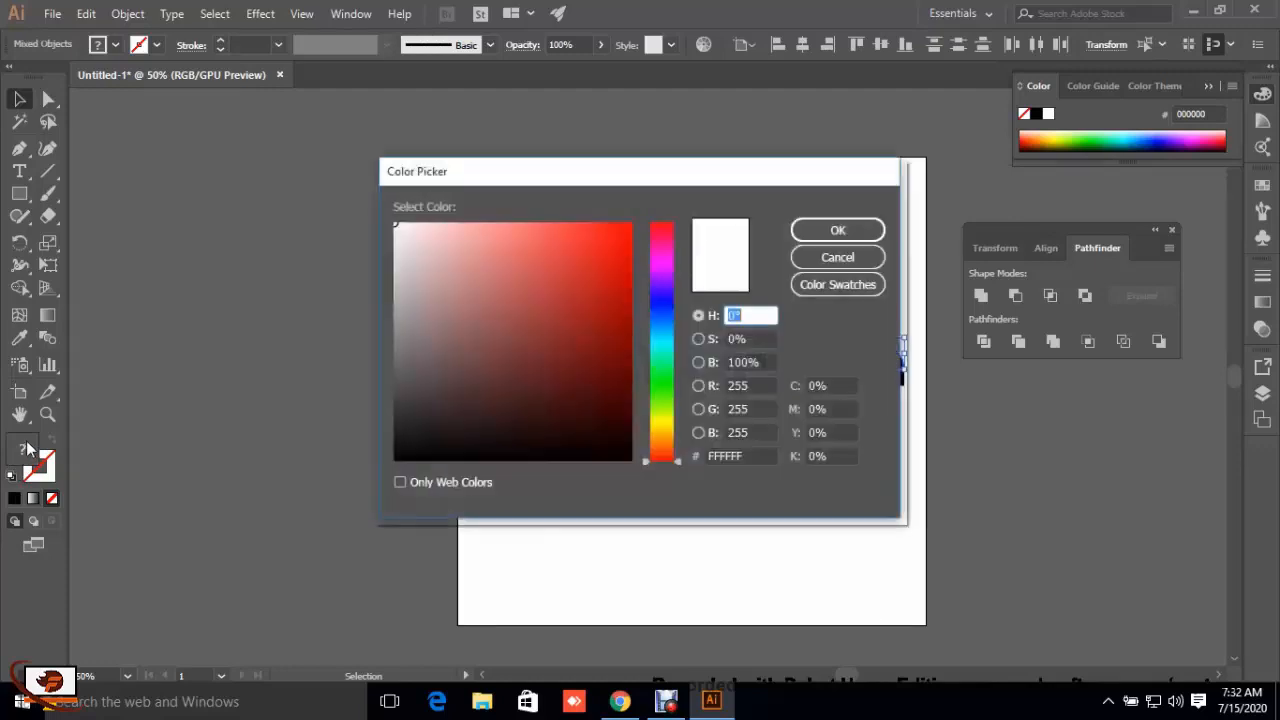
left_click_drag(597, 343, 612, 359)
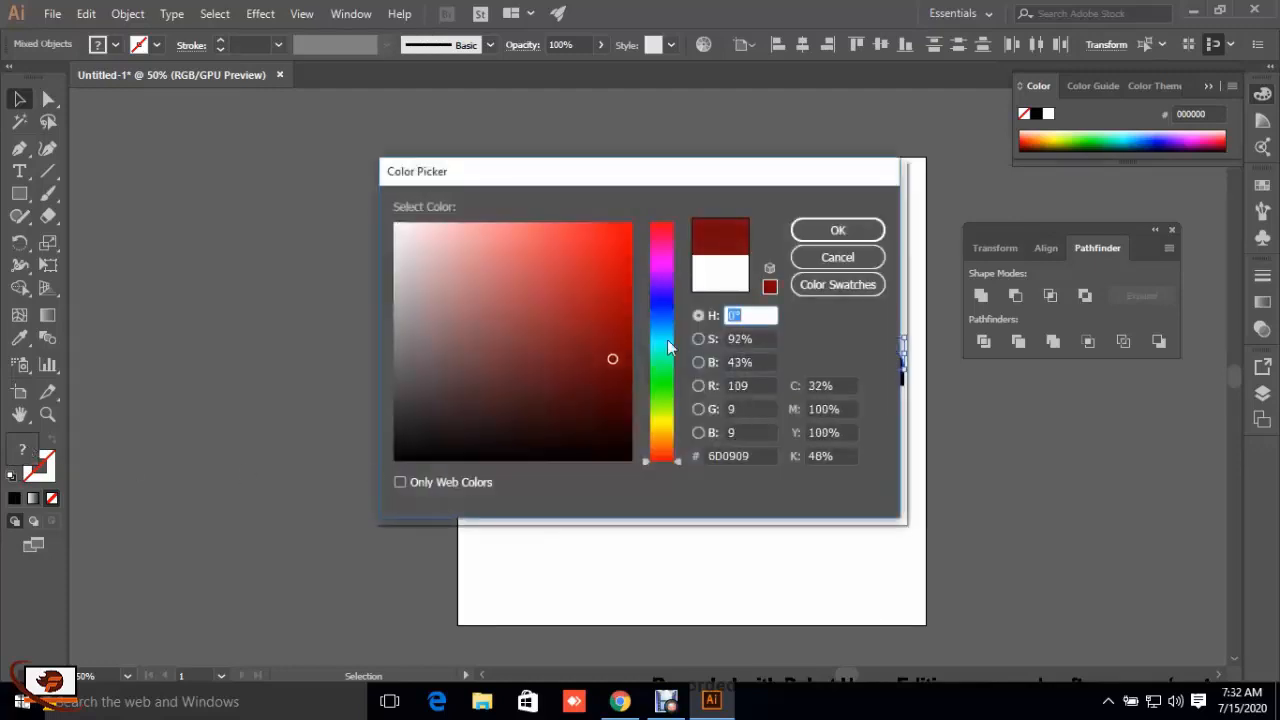
left_click(838, 231)
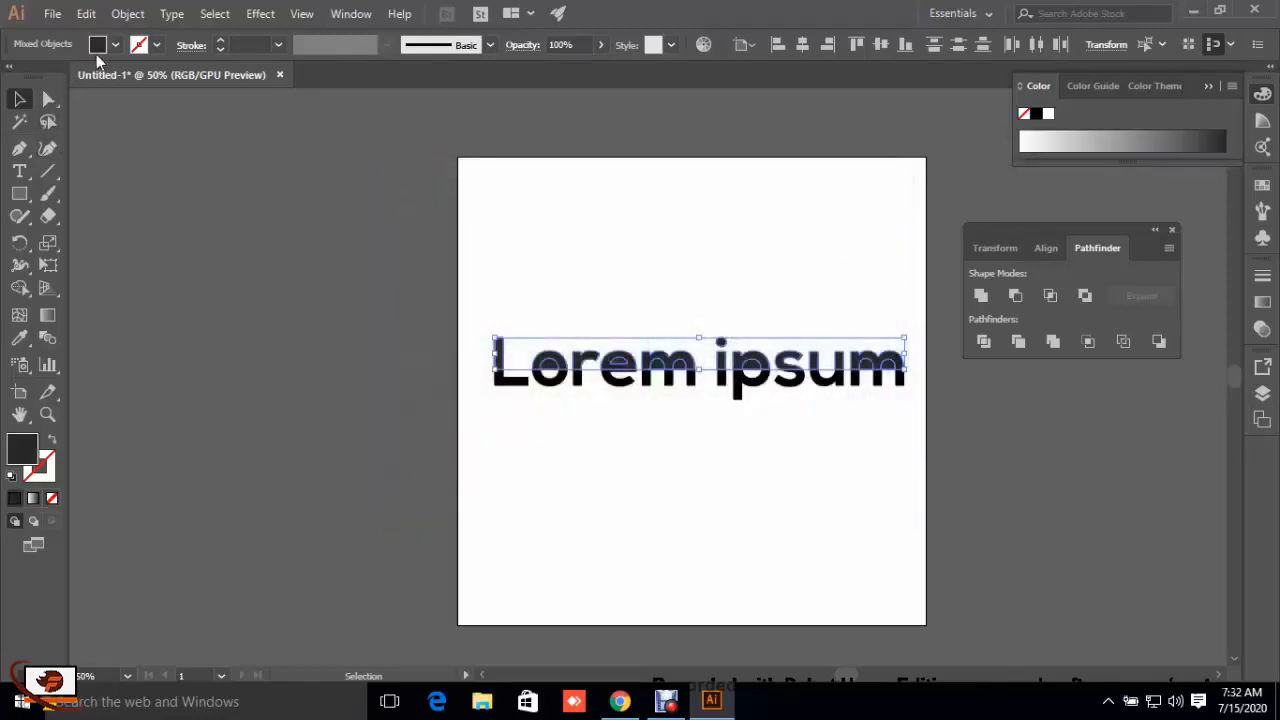
left_click(115, 45)
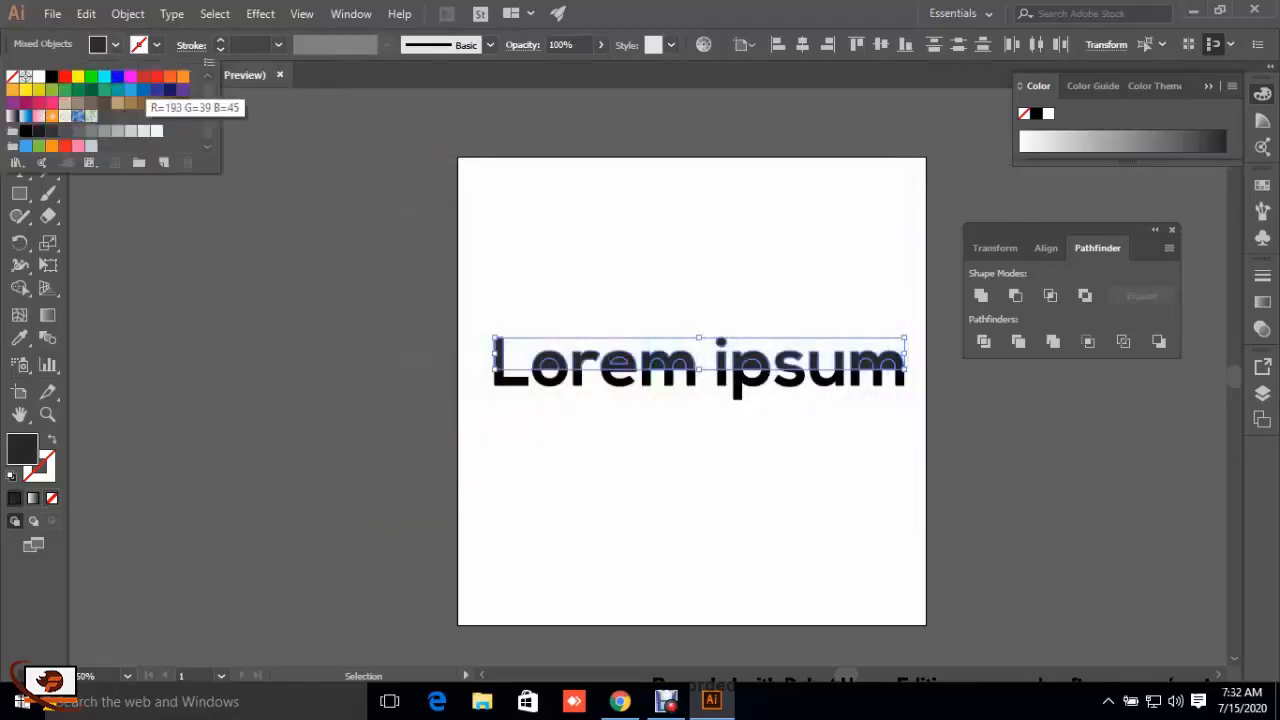
left_click(143, 77)
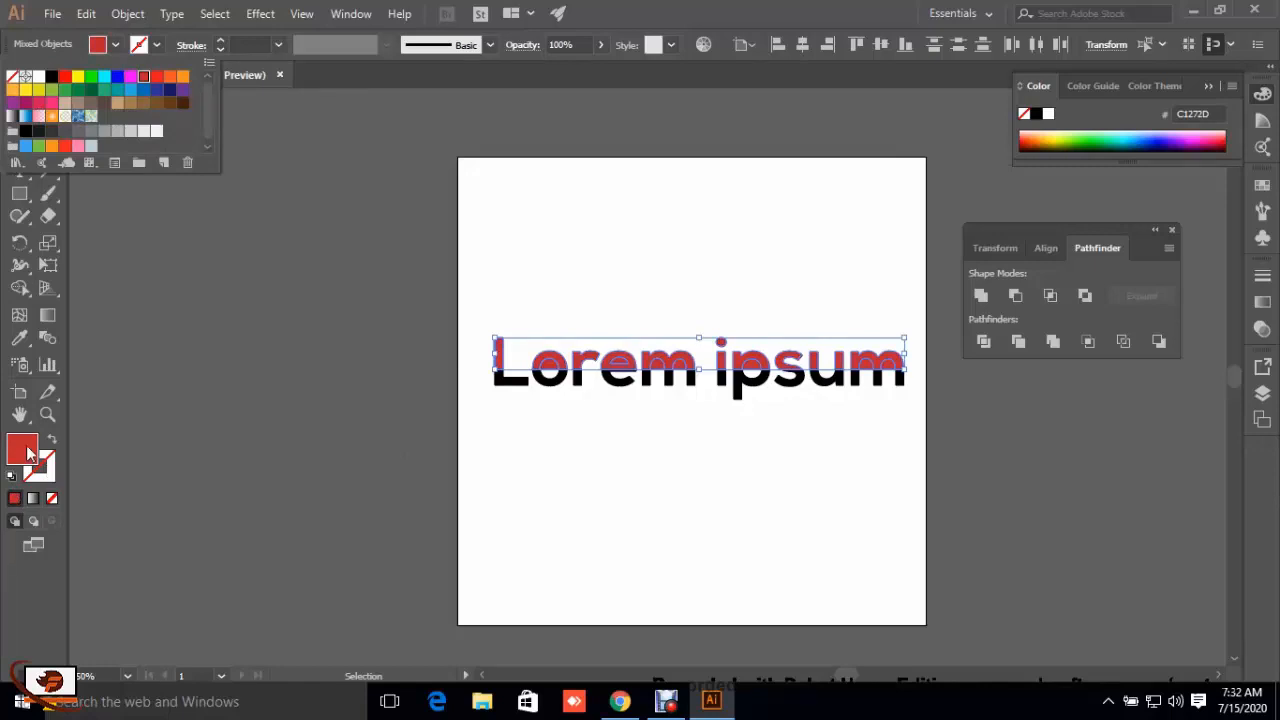
double_click(28, 452)
left_click_drag(594, 342, 605, 345)
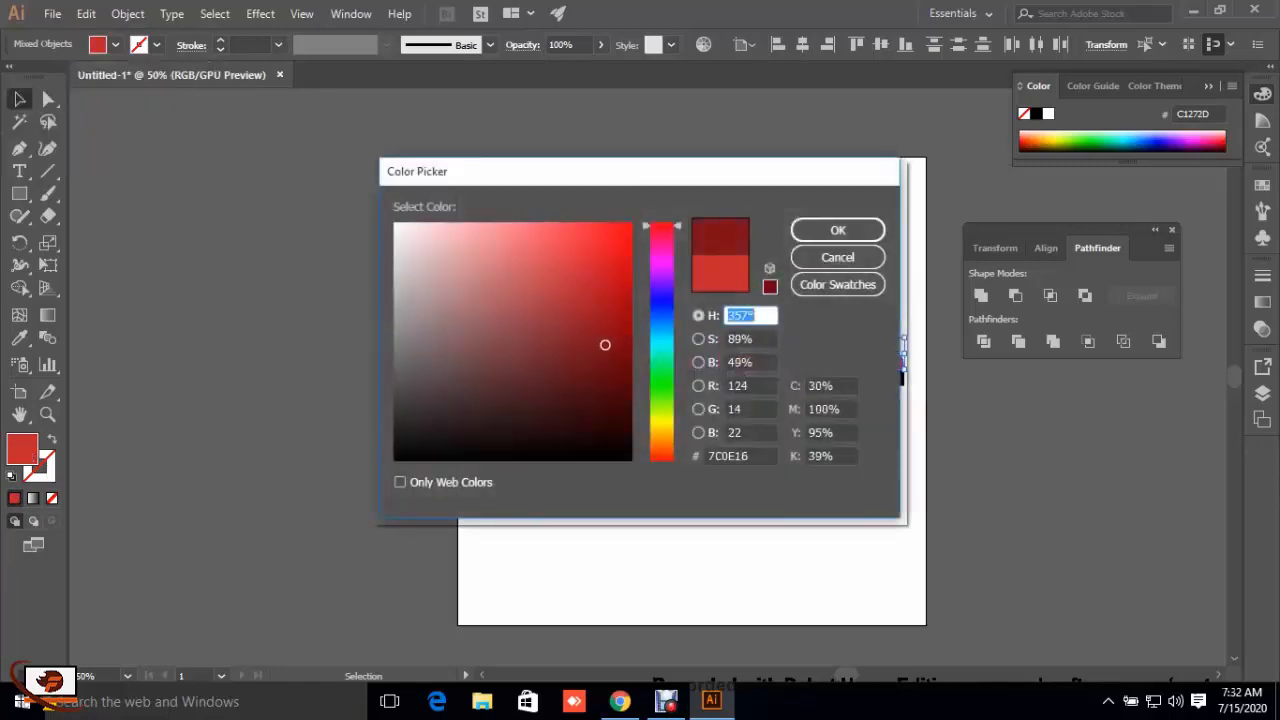
left_click(838, 231)
key("ctrl+shift+a")
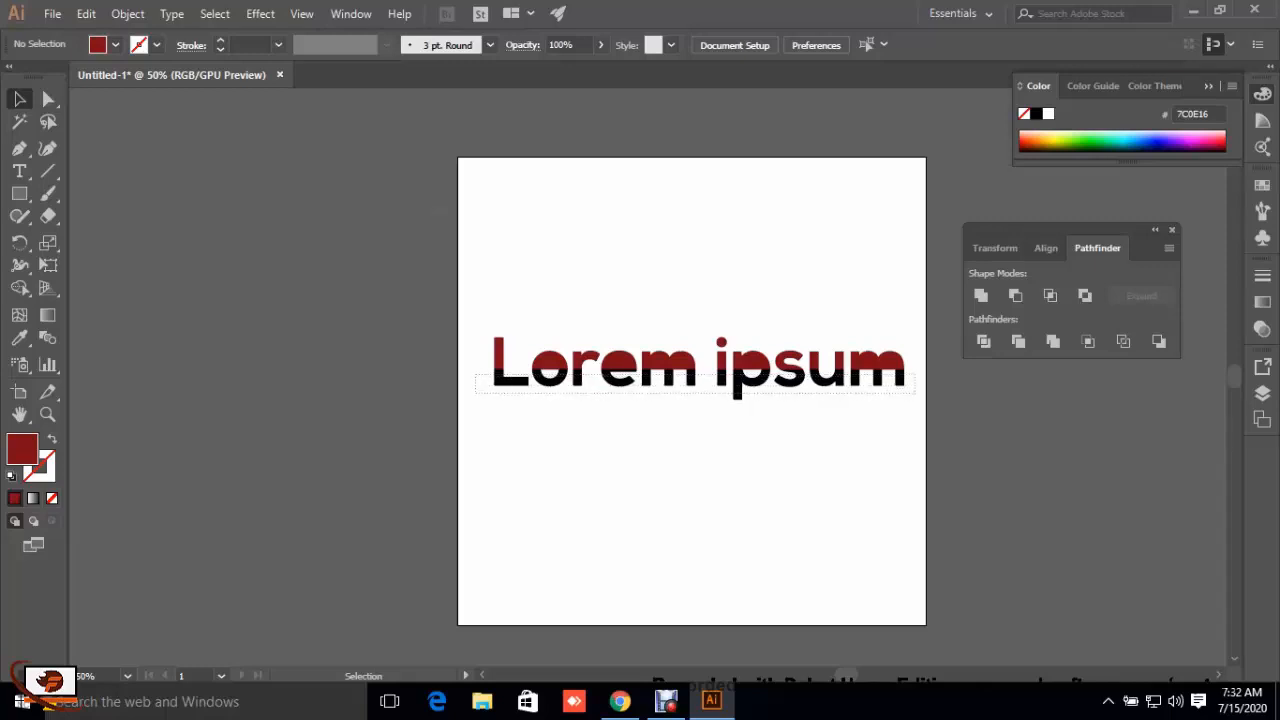
Step: Fill the lower halves of all the letters with bright red F20F20
left_click(505, 384)
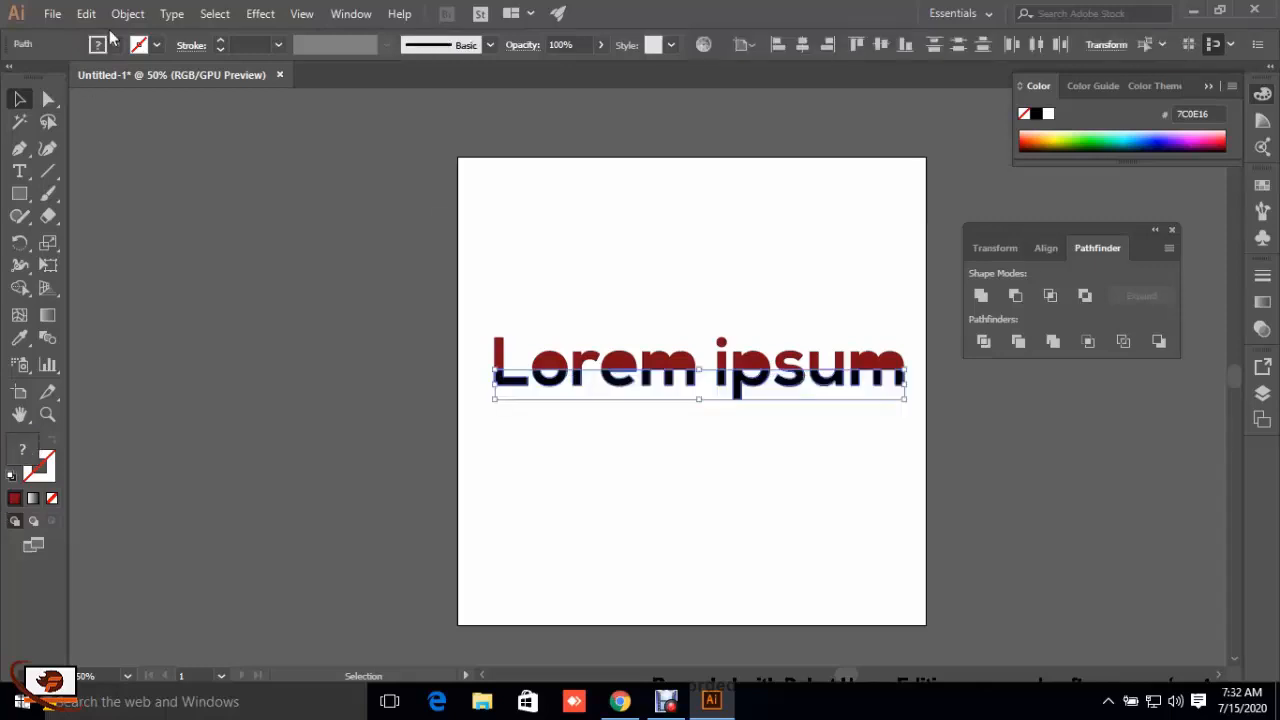
left_click(112, 46)
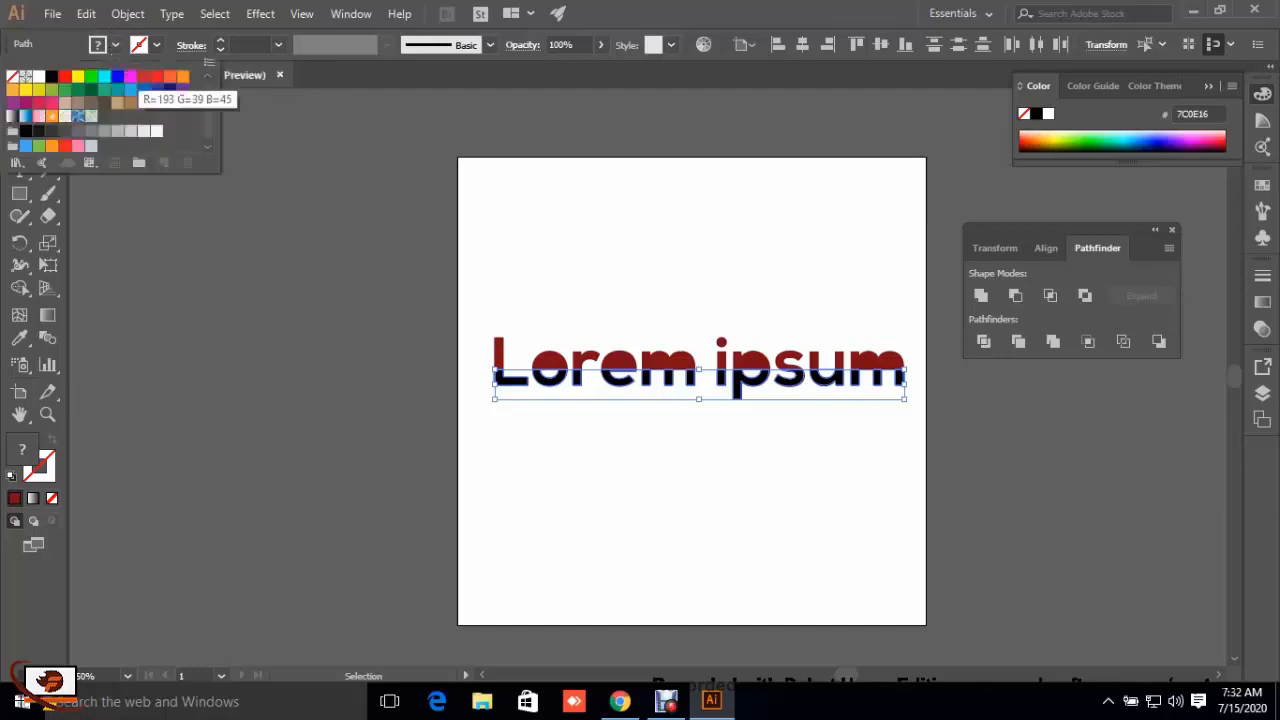
left_click(157, 77)
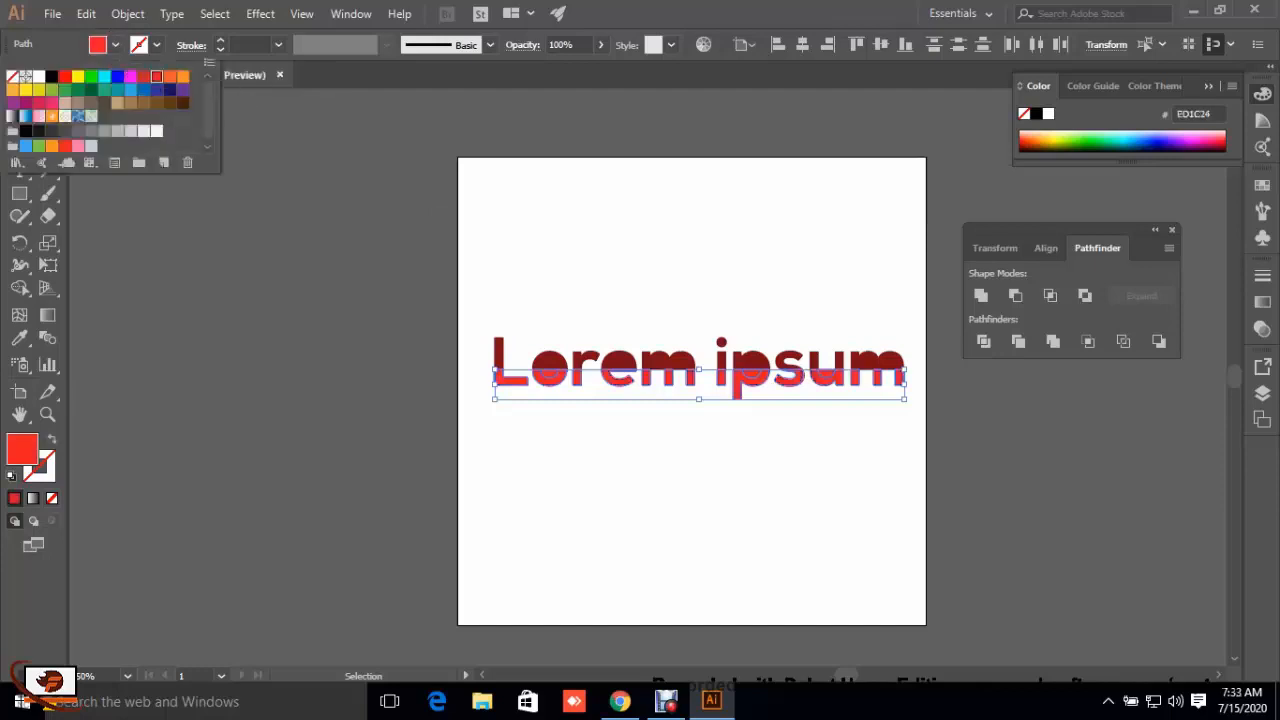
key("Escape")
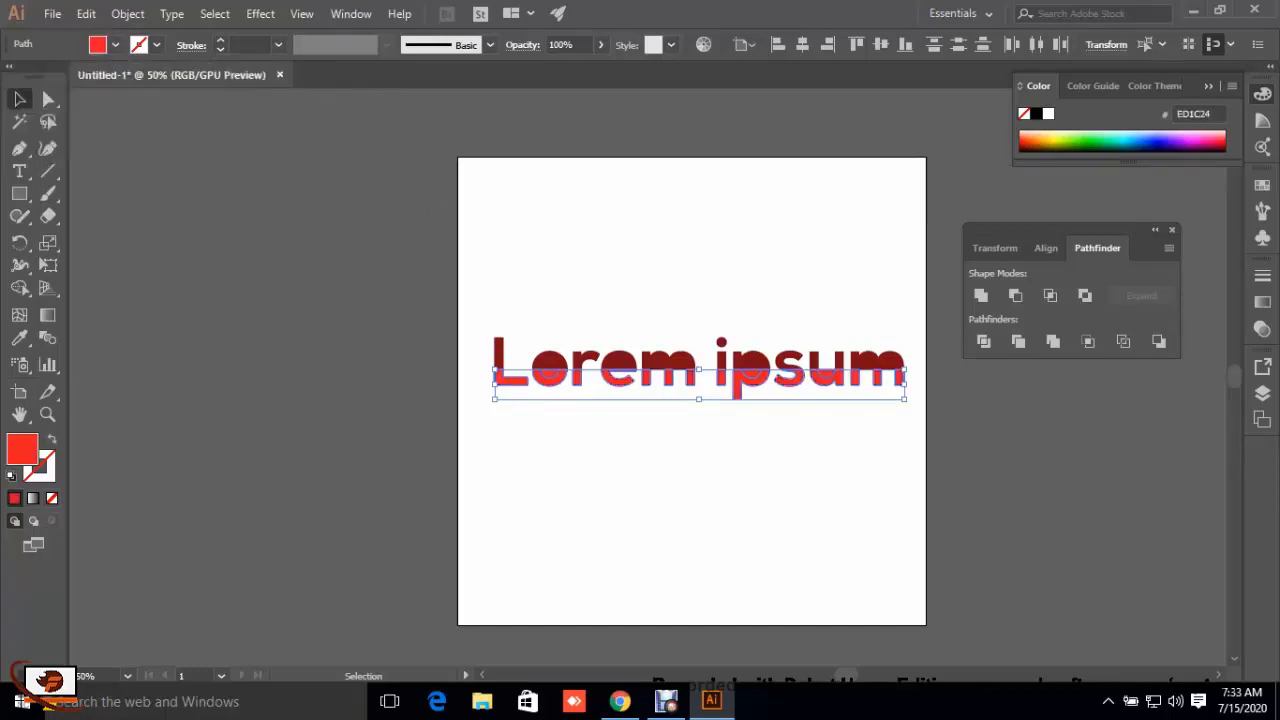
double_click(27, 455)
mouse_move(600, 243)
left_mouse_down()
mouse_move(620, 257)
mouse_move(617, 234)
left_mouse_up()
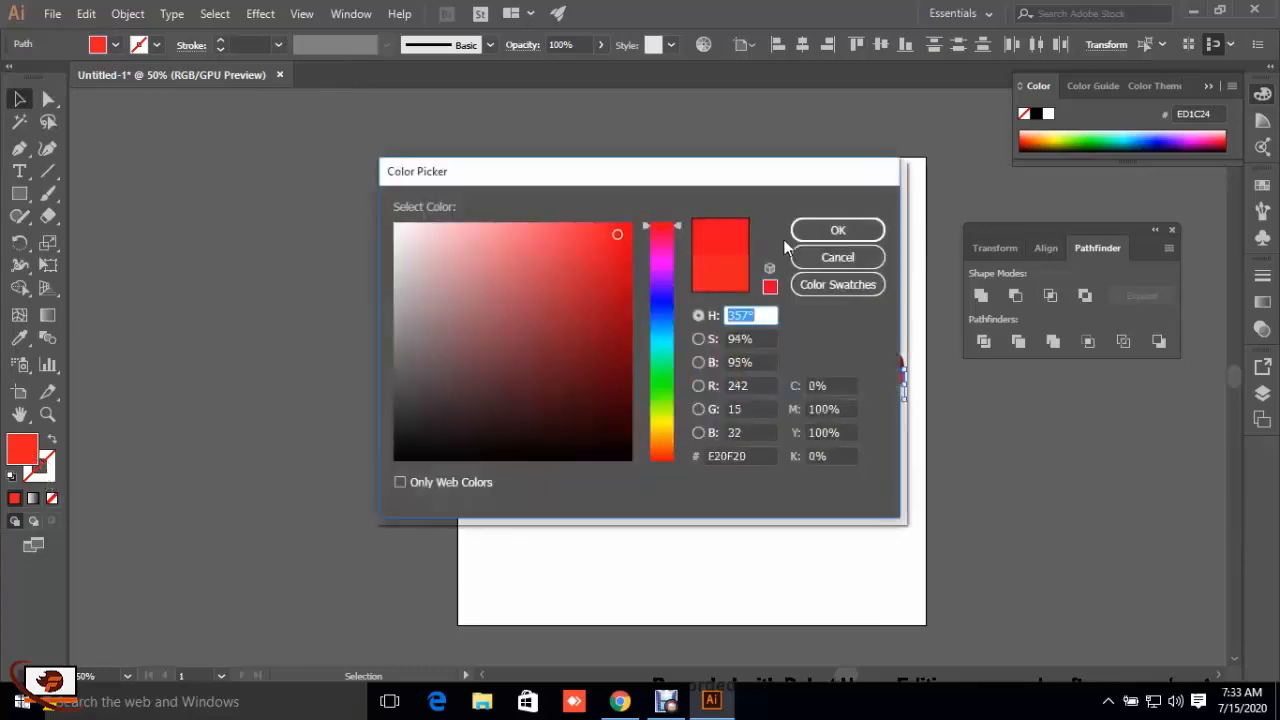
left_click(838, 231)
left_click(843, 237)
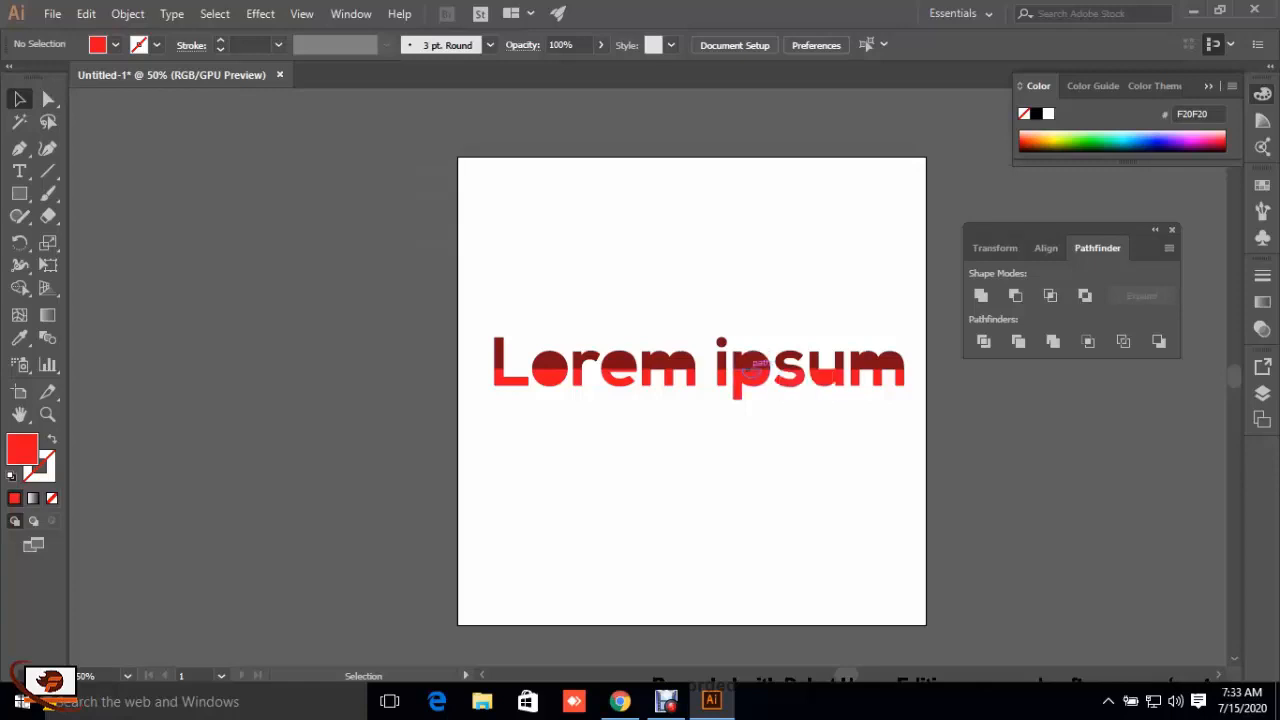
Step: Delete the lower and upper filled pieces inside the bowl of the "p"
left_click(752, 367)
key("Delete")
left_click(752, 362)
key("Delete")
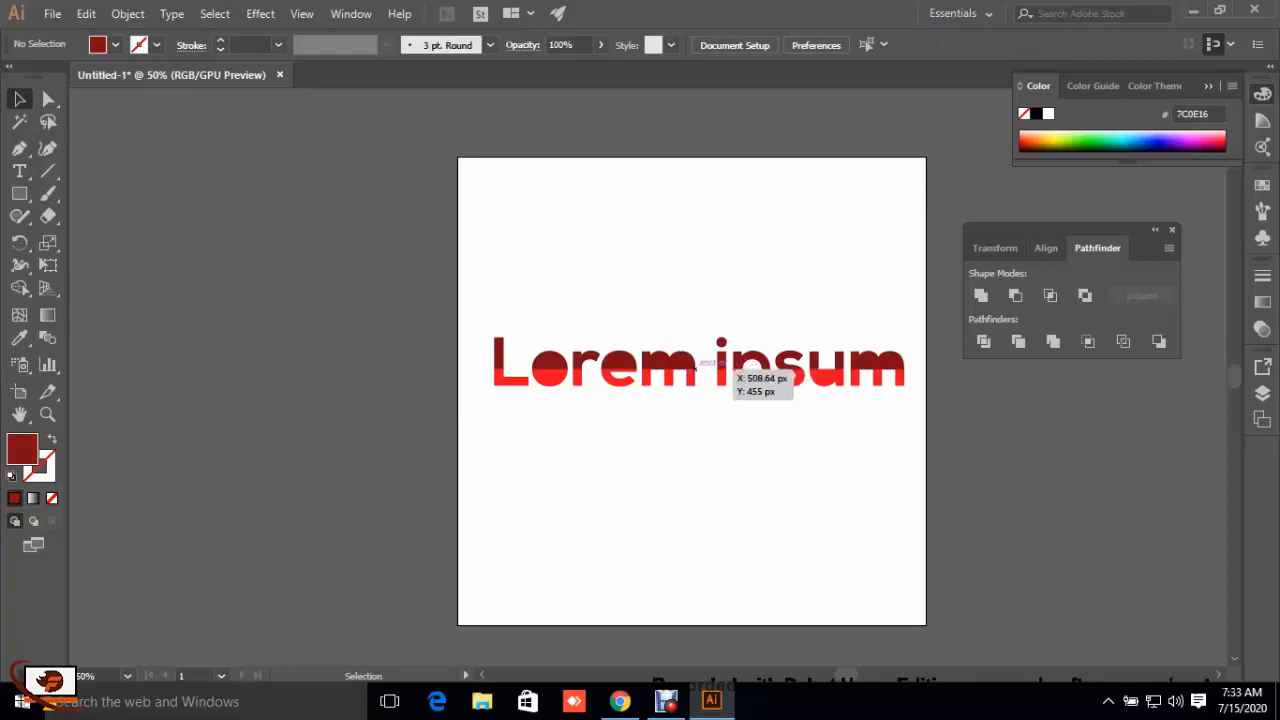
Step: Delete the two dark red pieces filling the arches of the "m" in "Lorem"
left_click(682, 361)
left_click(706, 392)
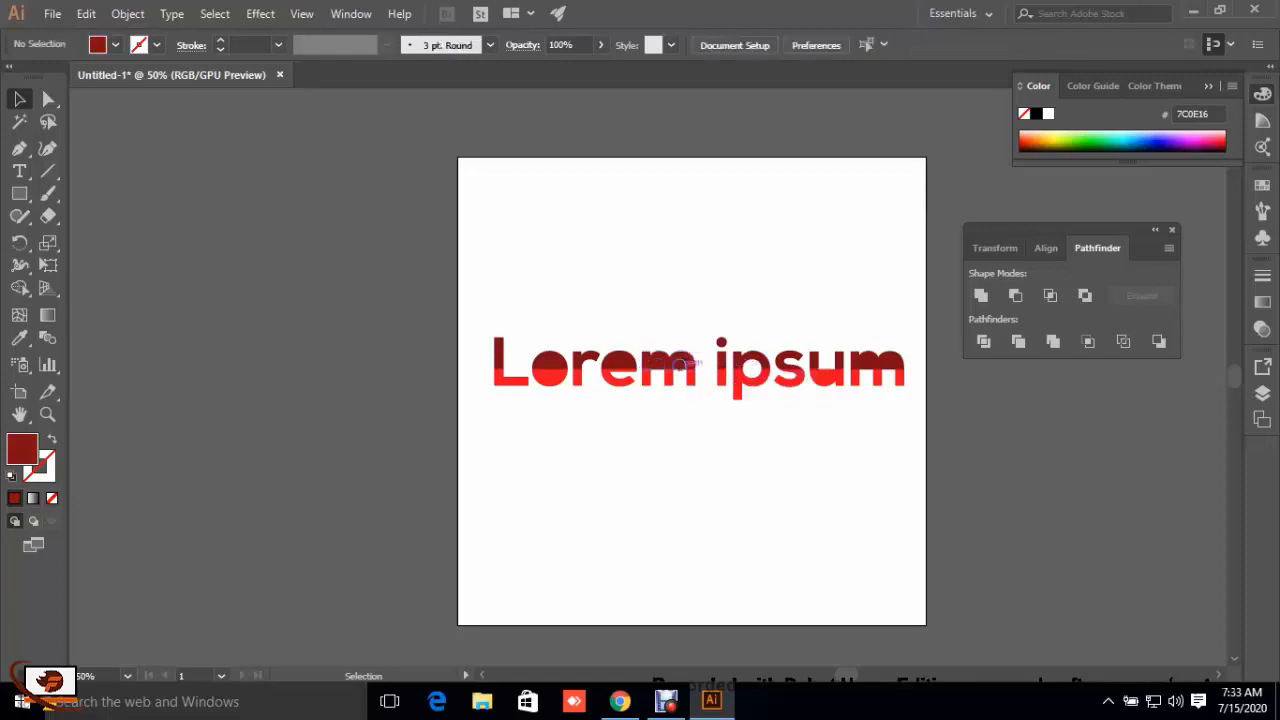
left_click(680, 363)
key("Delete")
left_click(662, 362)
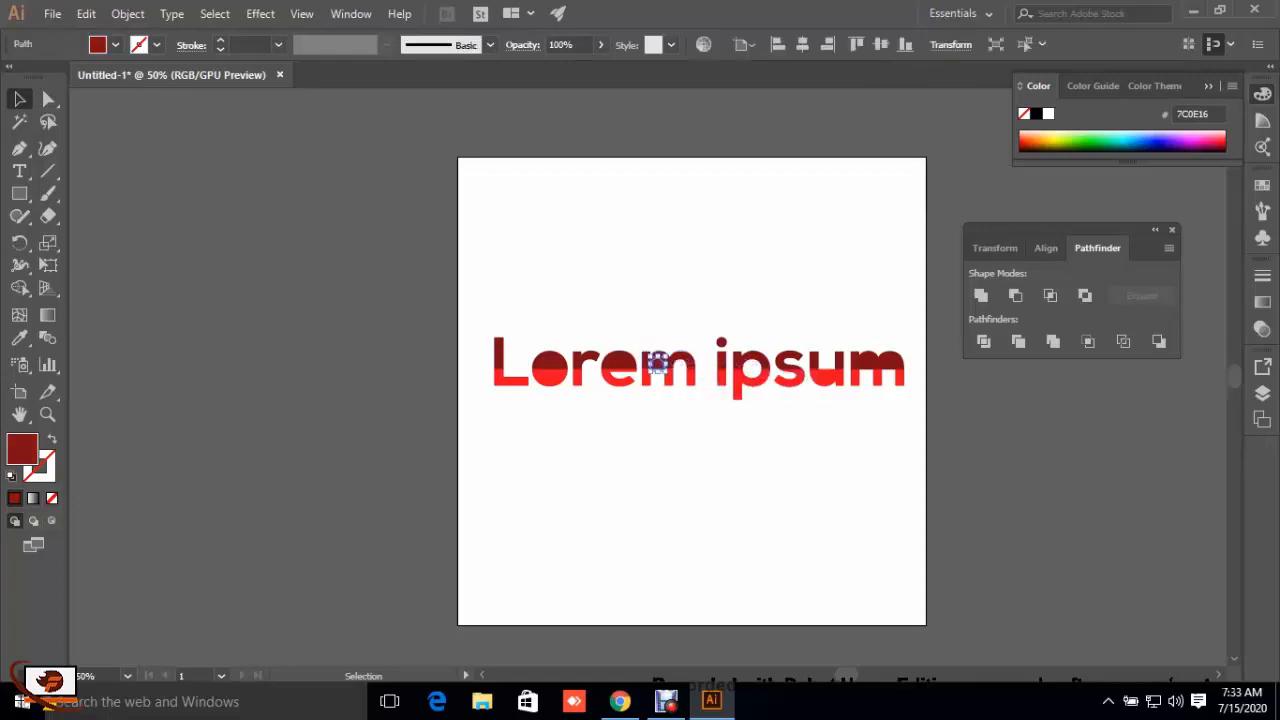
key("Delete")
Step: Delete the dark red piece filling the eye of the "e", keeping the letter's own upper half
left_click(618, 360)
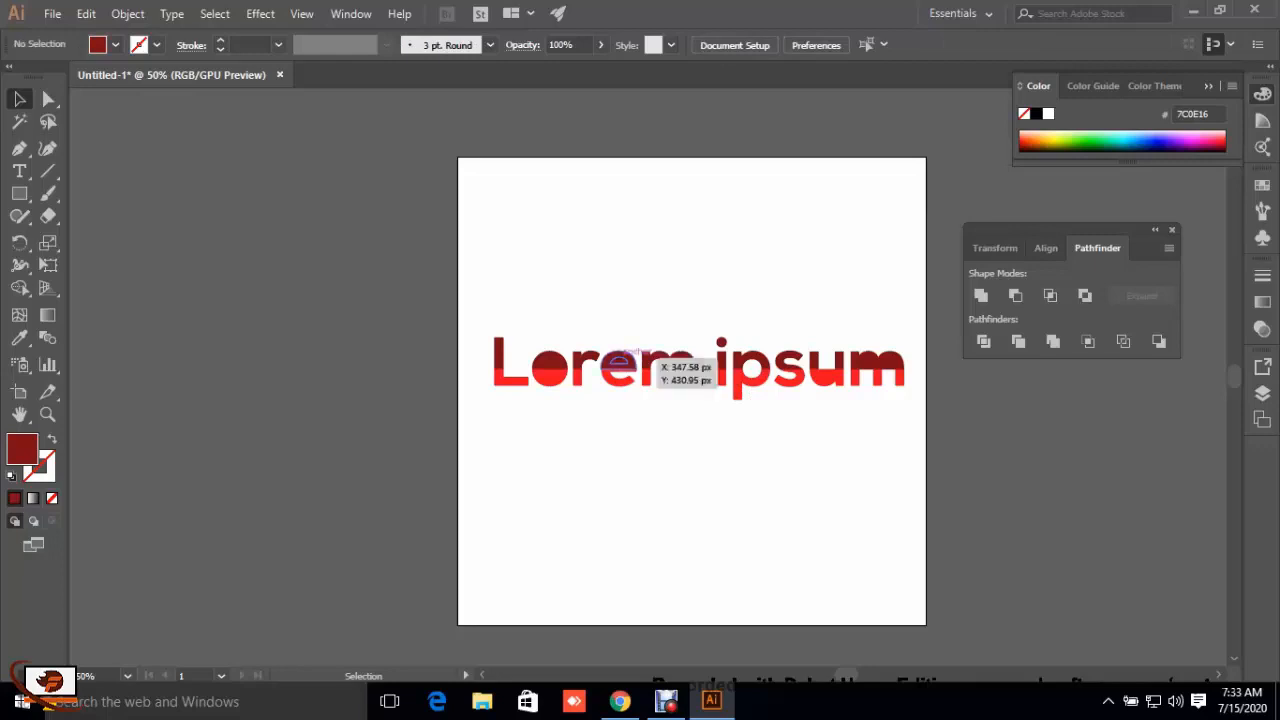
key("Delete")
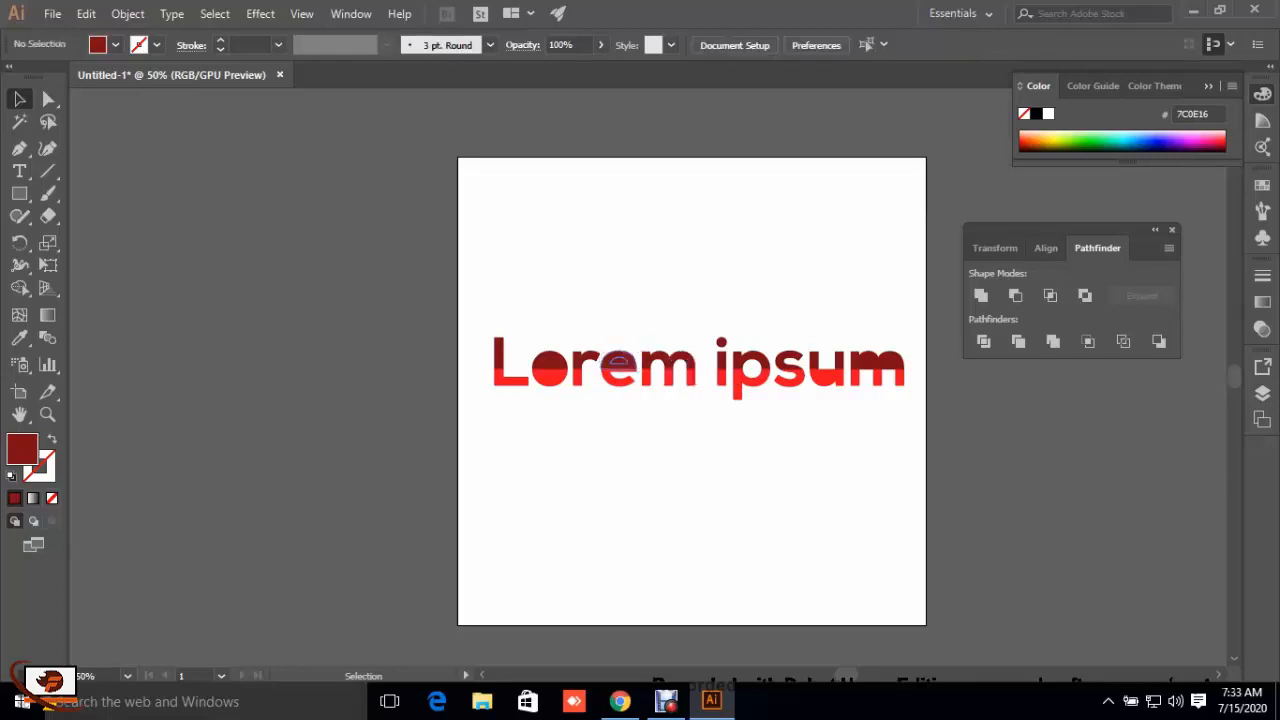
left_click(640, 358)
key("Delete")
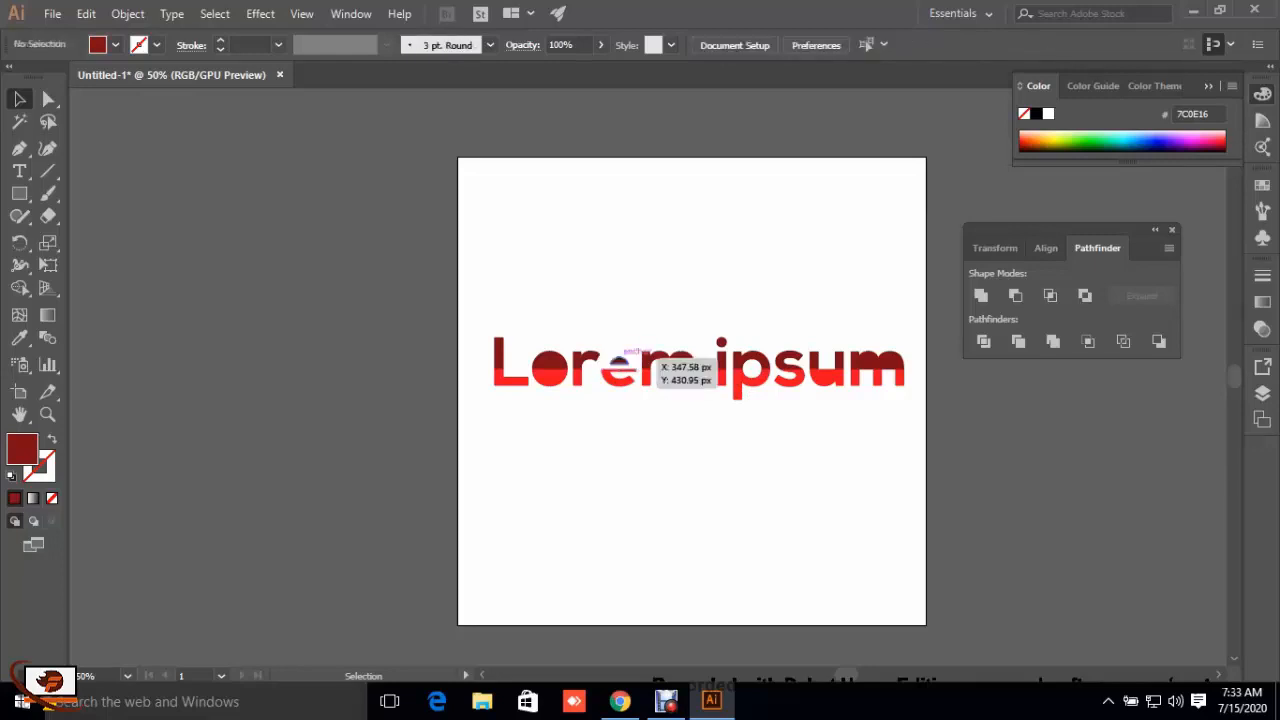
left_click(618, 362)
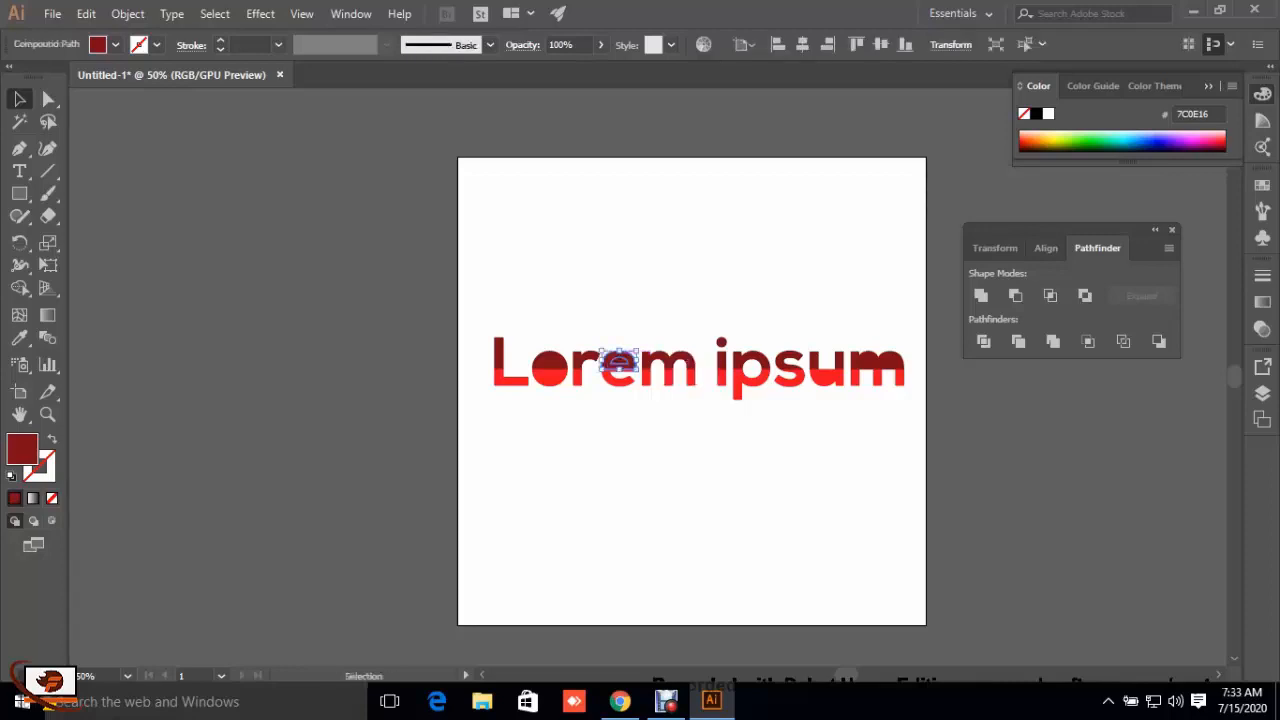
key("Delete")
left_click(620, 362)
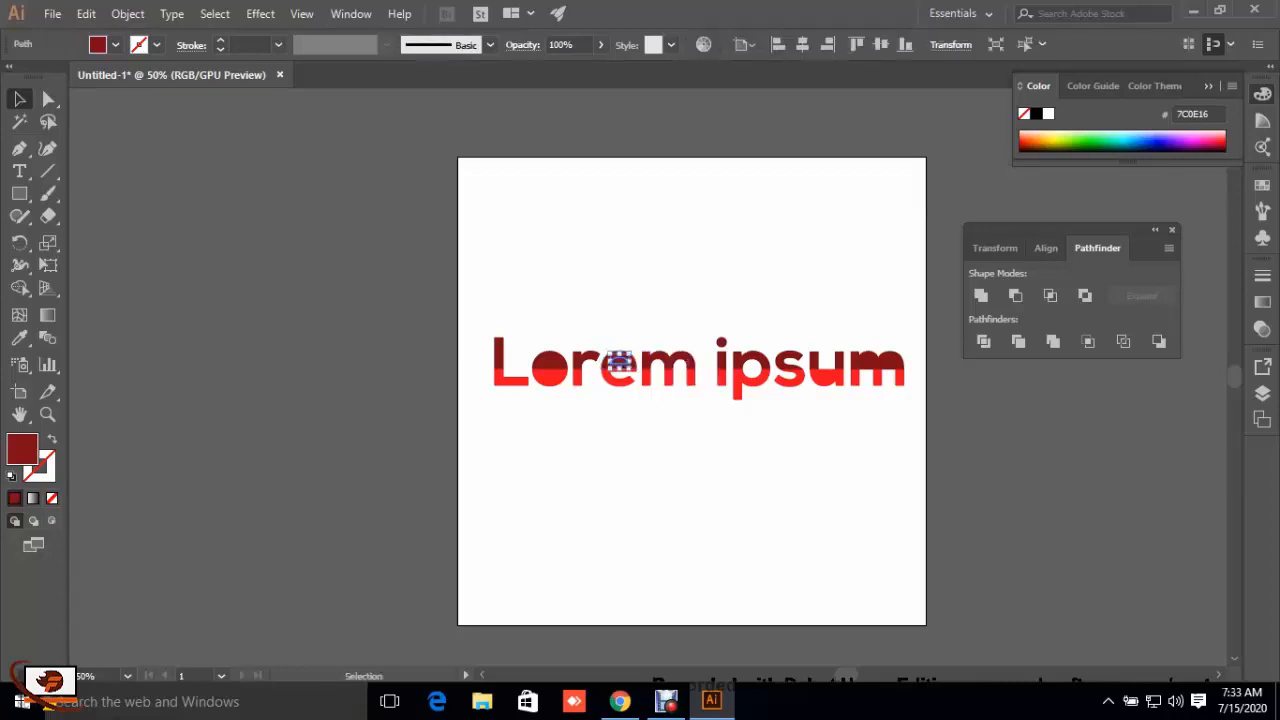
key("Delete")
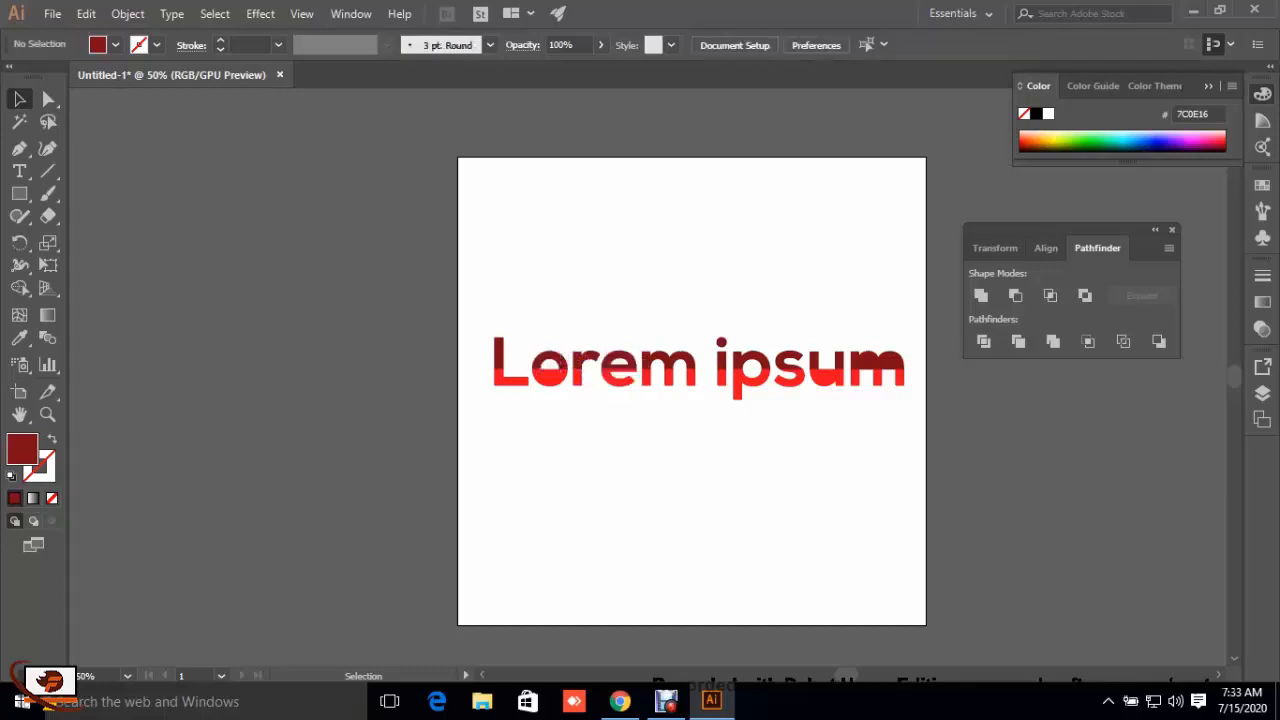
Step: Delete the leftover filled pieces inside the "o", the "u" and the final "m"
left_click(549, 371)
key("Delete")
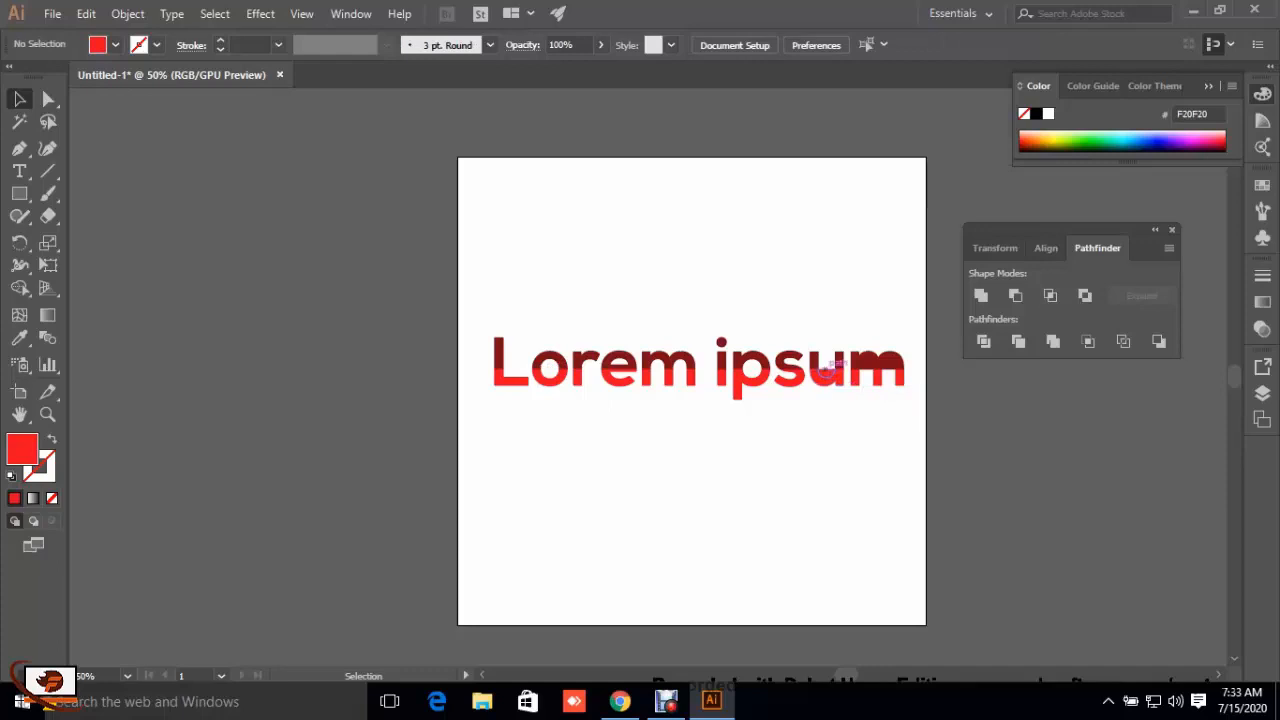
left_click(826, 370)
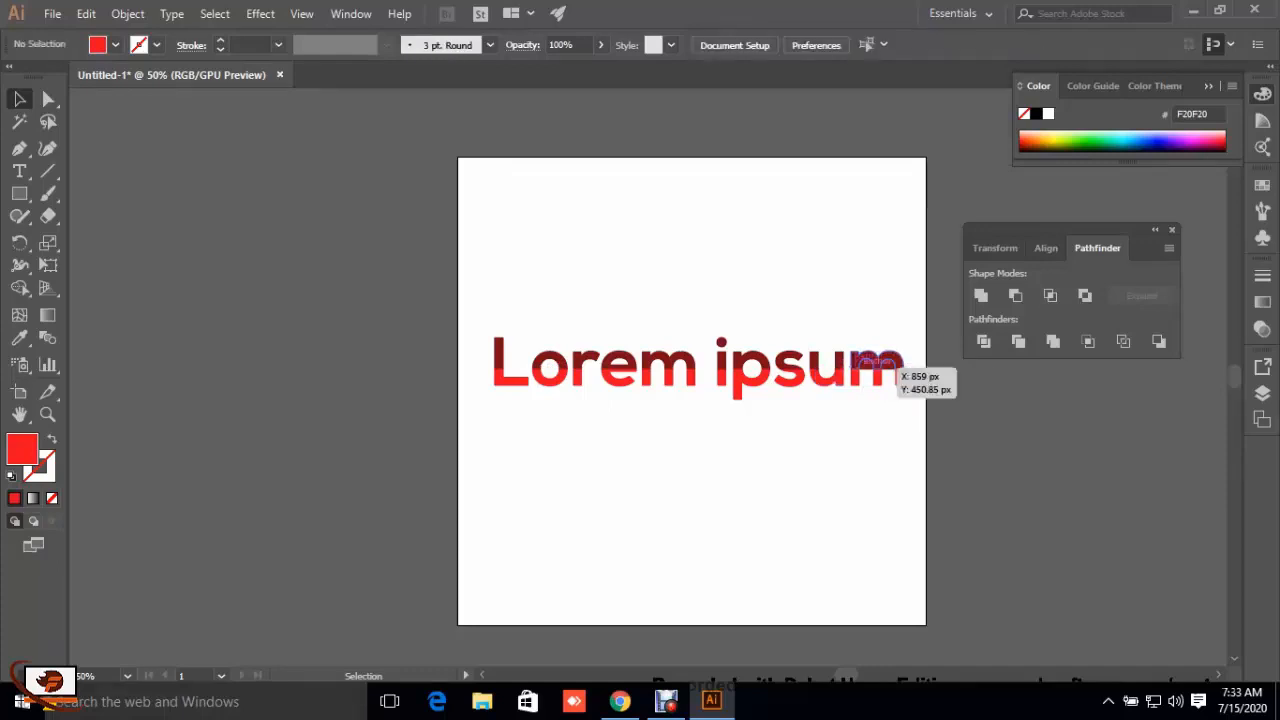
left_click(867, 364)
key("Delete")
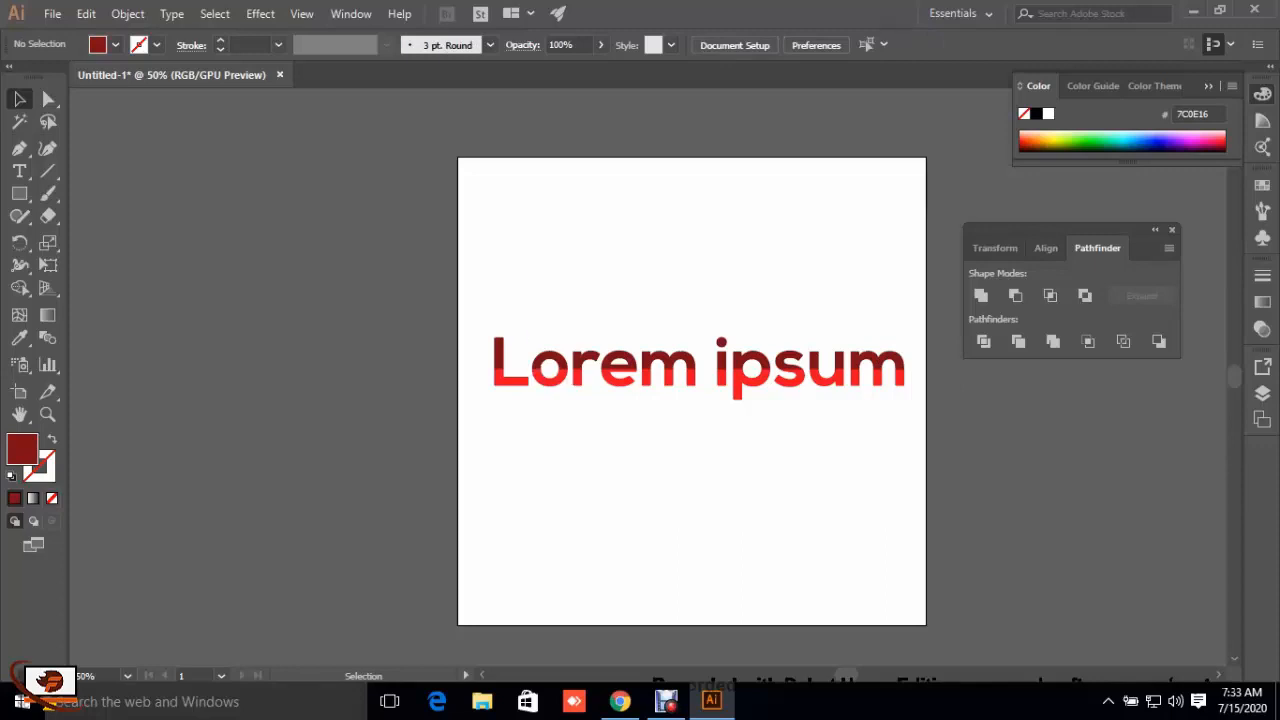
Step: Group all the two-tone "Lorem ipsum" pieces and move the group up to the upper edge of the artboard
left_click_drag(550, 345, 921, 437)
key("ctrl+shift+a")
left_click_drag(470, 318, 920, 421)
key("a")
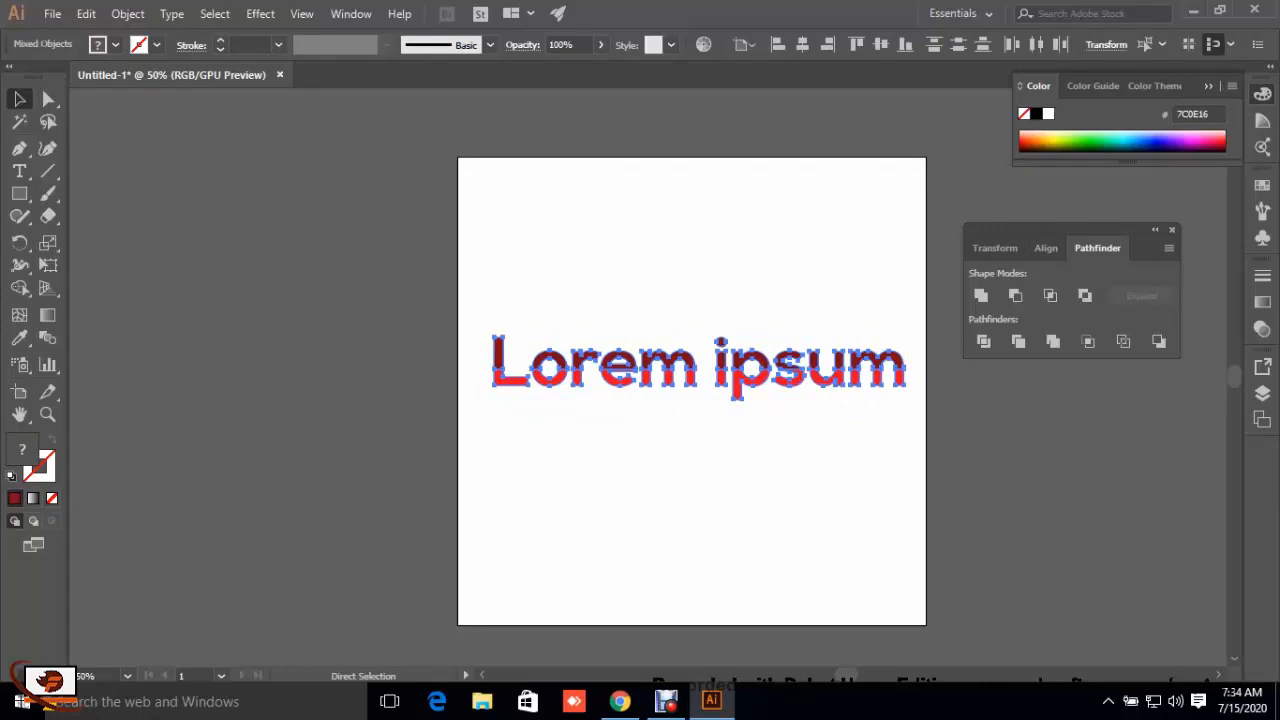
key("v")
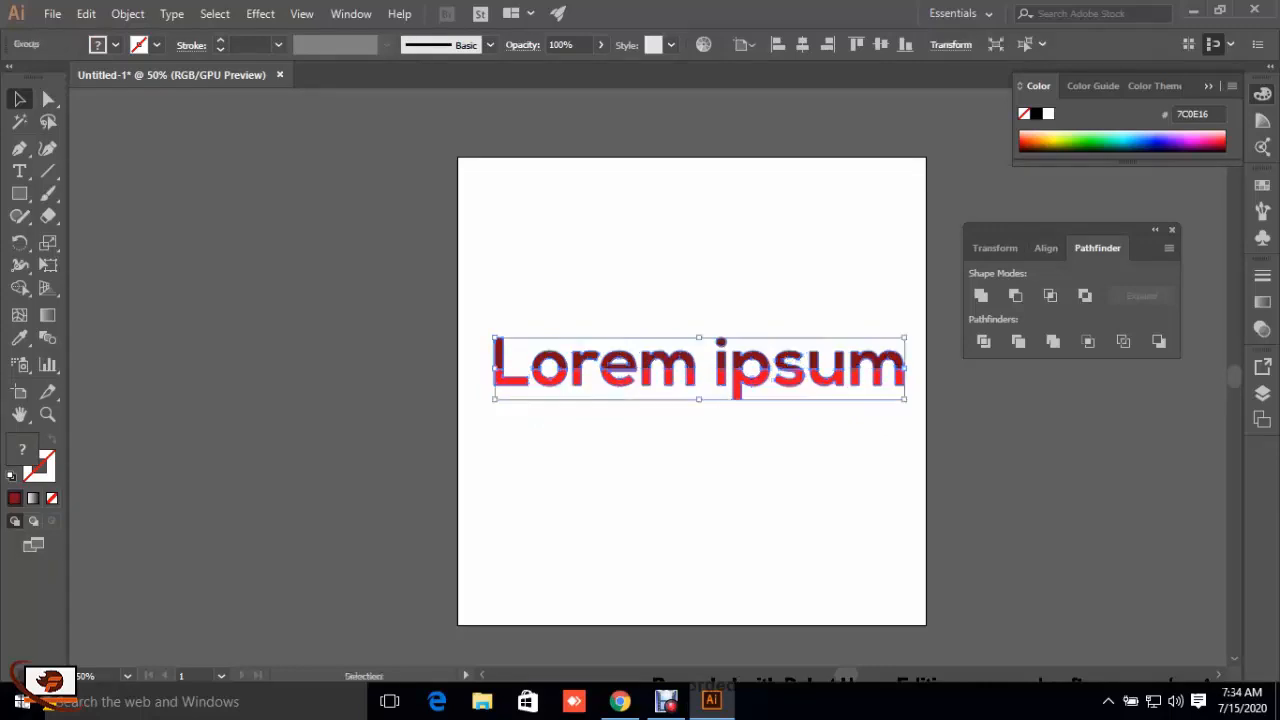
left_click(770, 475)
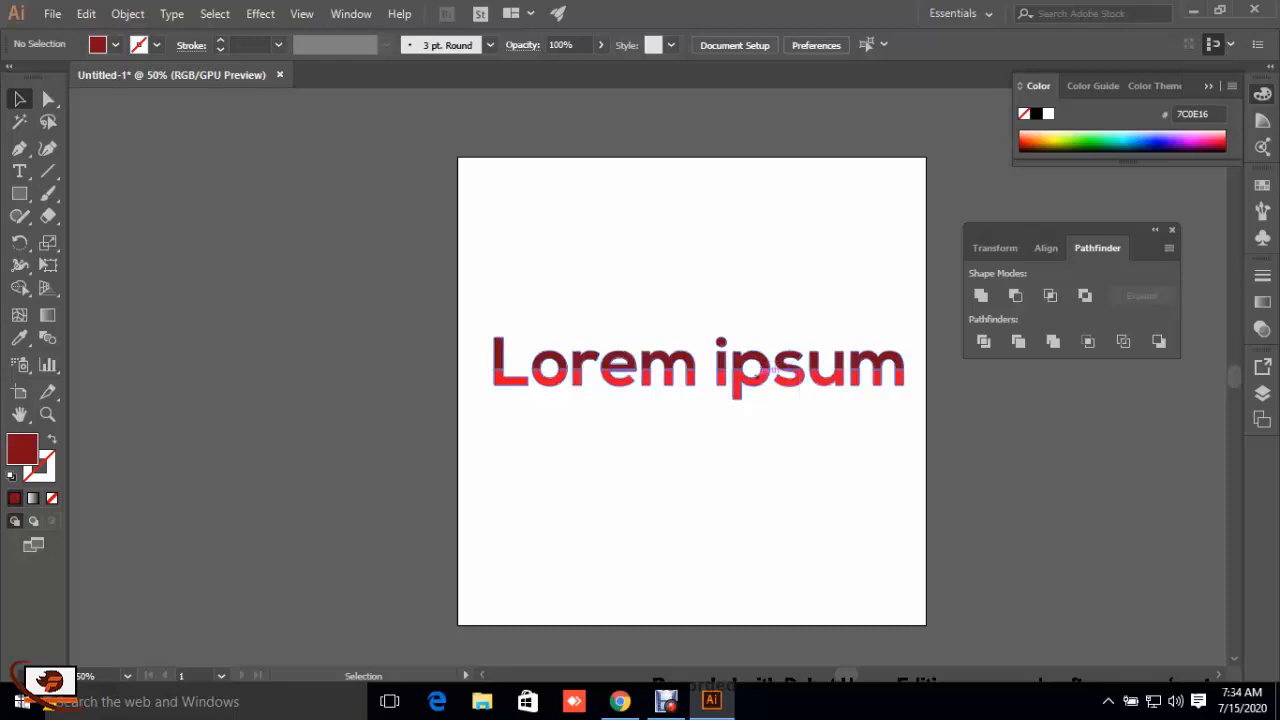
left_click_drag(700, 378, 690, 192)
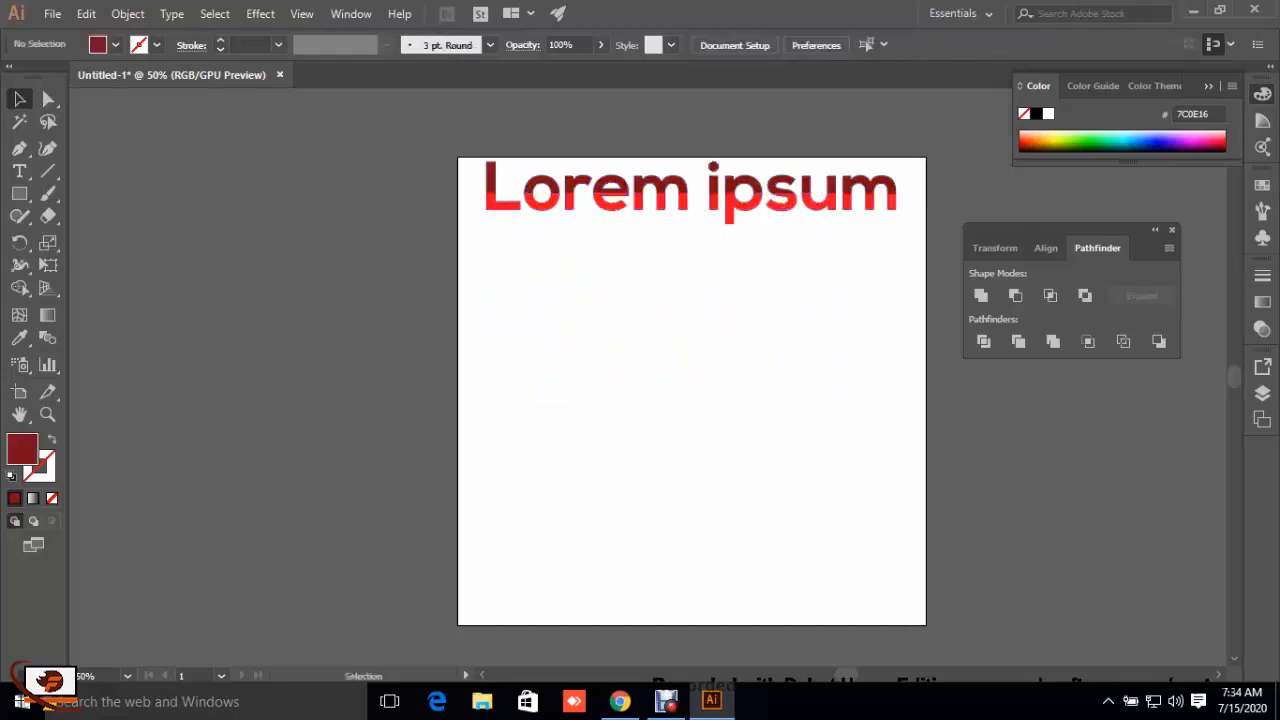
scroll(692, 400, "up", 1)
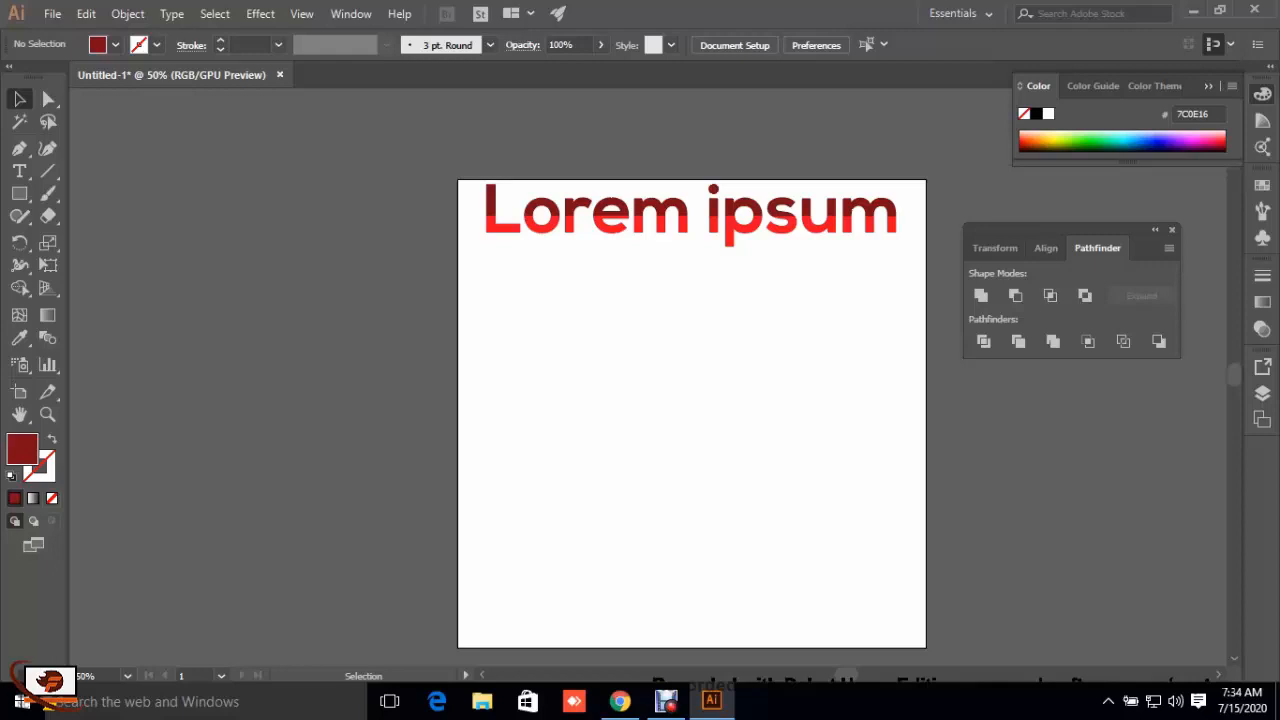
Step: Draw a large dark red circle with the Ellipse tool and center it in the empty area below the lettering
left_click(17, 194)
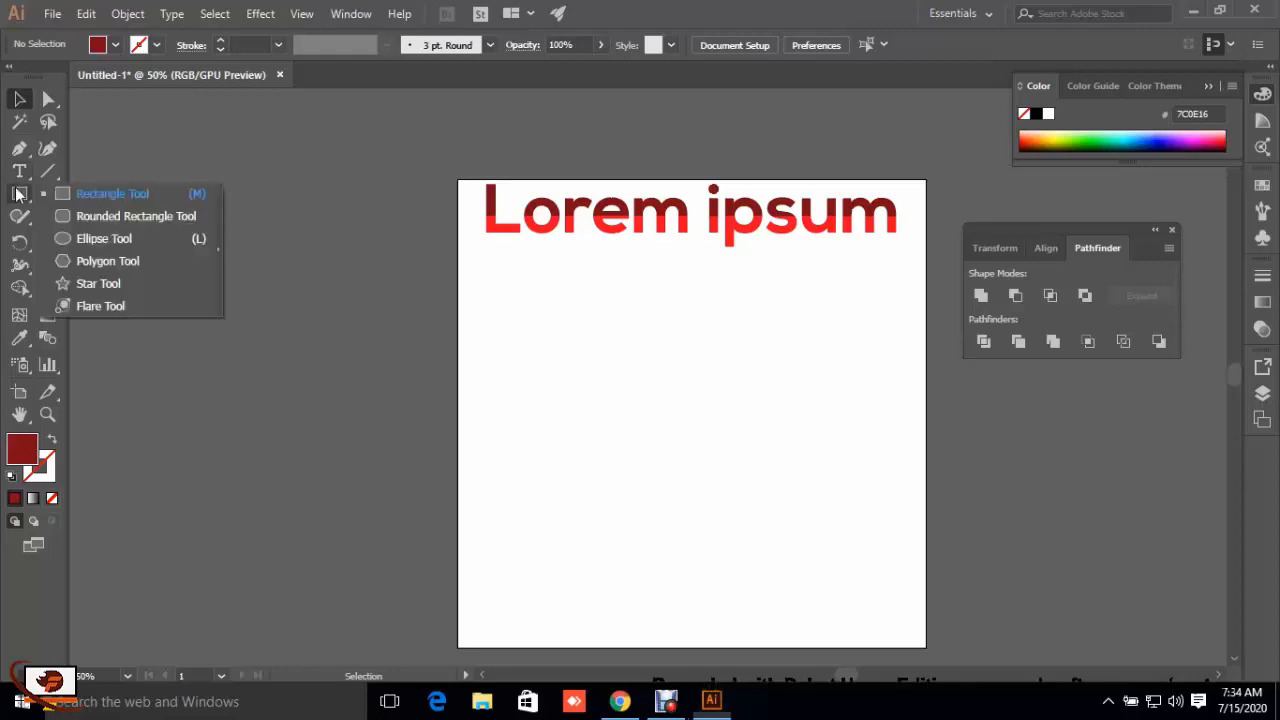
left_click(100, 236)
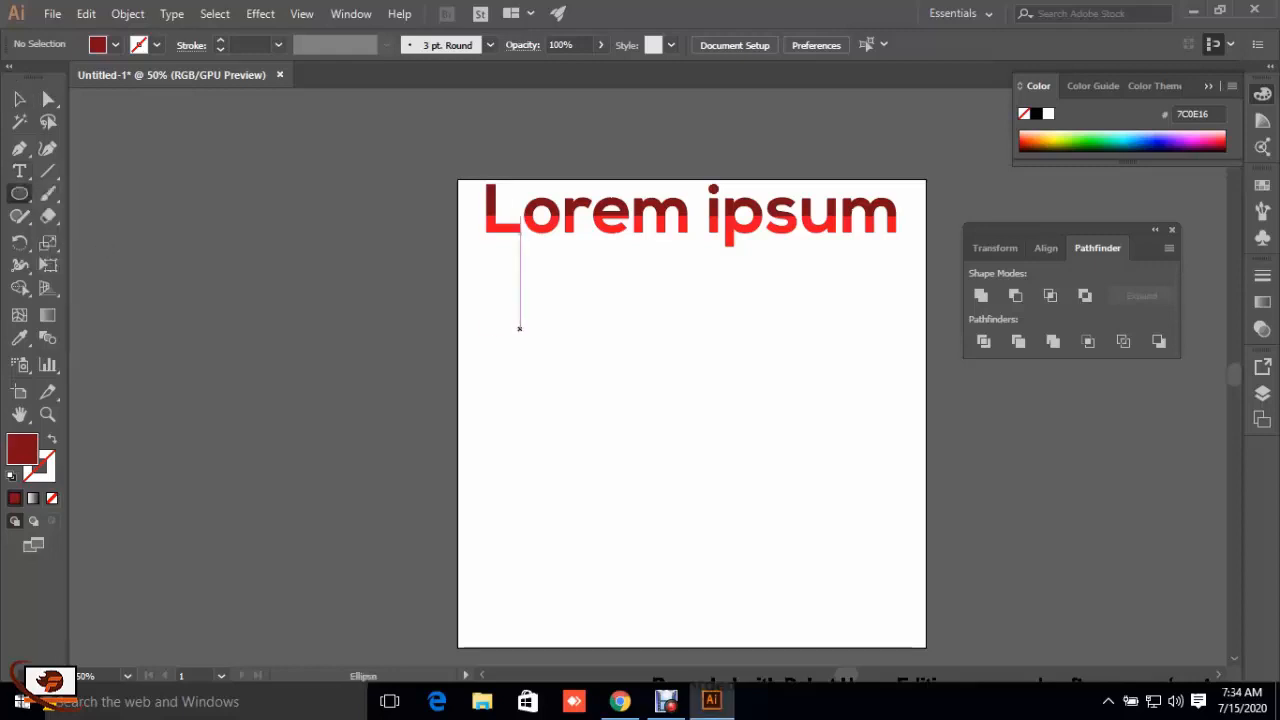
left_click_drag(538, 366, 711, 632)
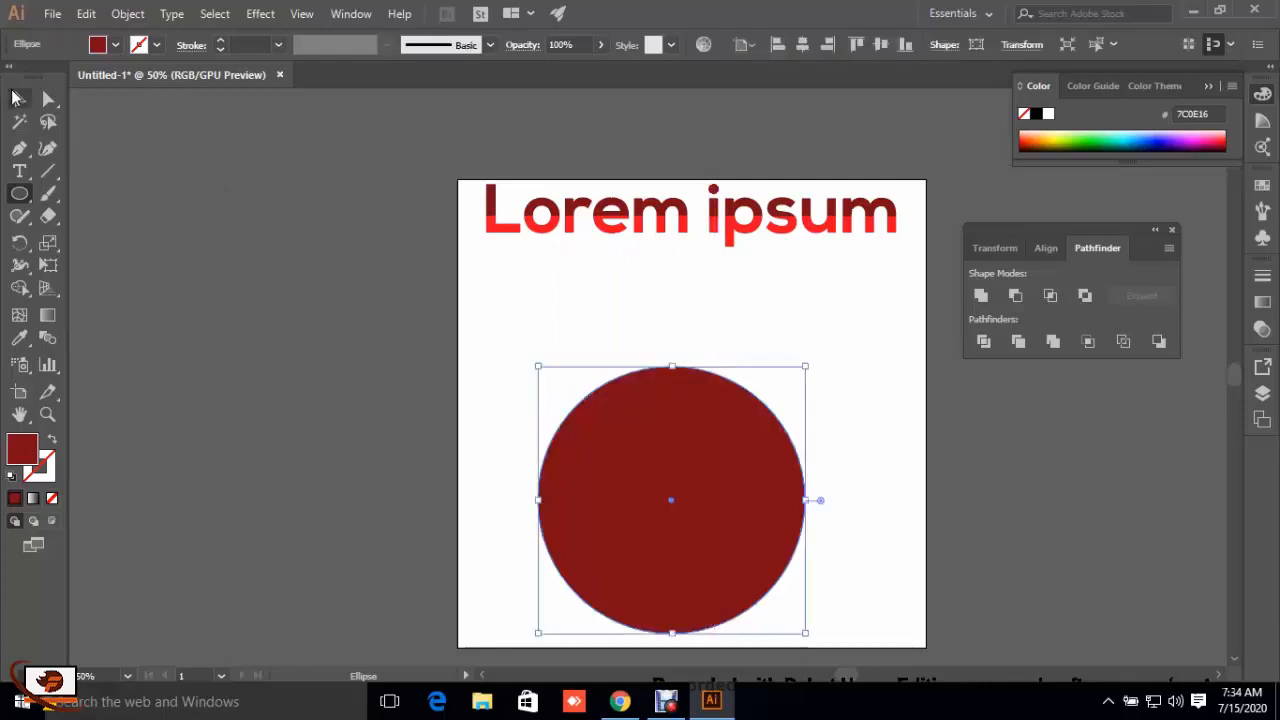
left_click(16, 98)
left_click_drag(681, 501, 708, 451)
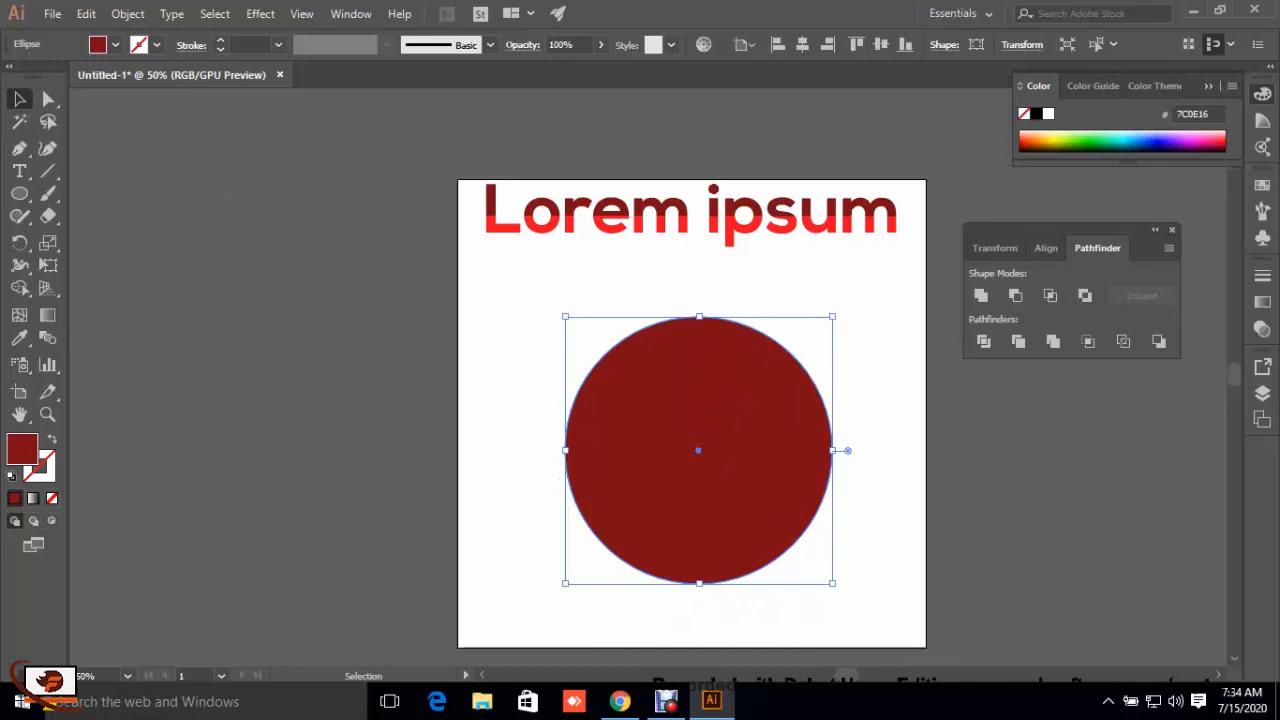
Step: Give the dark red circle a black stroke of 15 pt
left_click(219, 41)
left_click(219, 41)
left_click(219, 41)
left_click(219, 41)
left_click(219, 41)
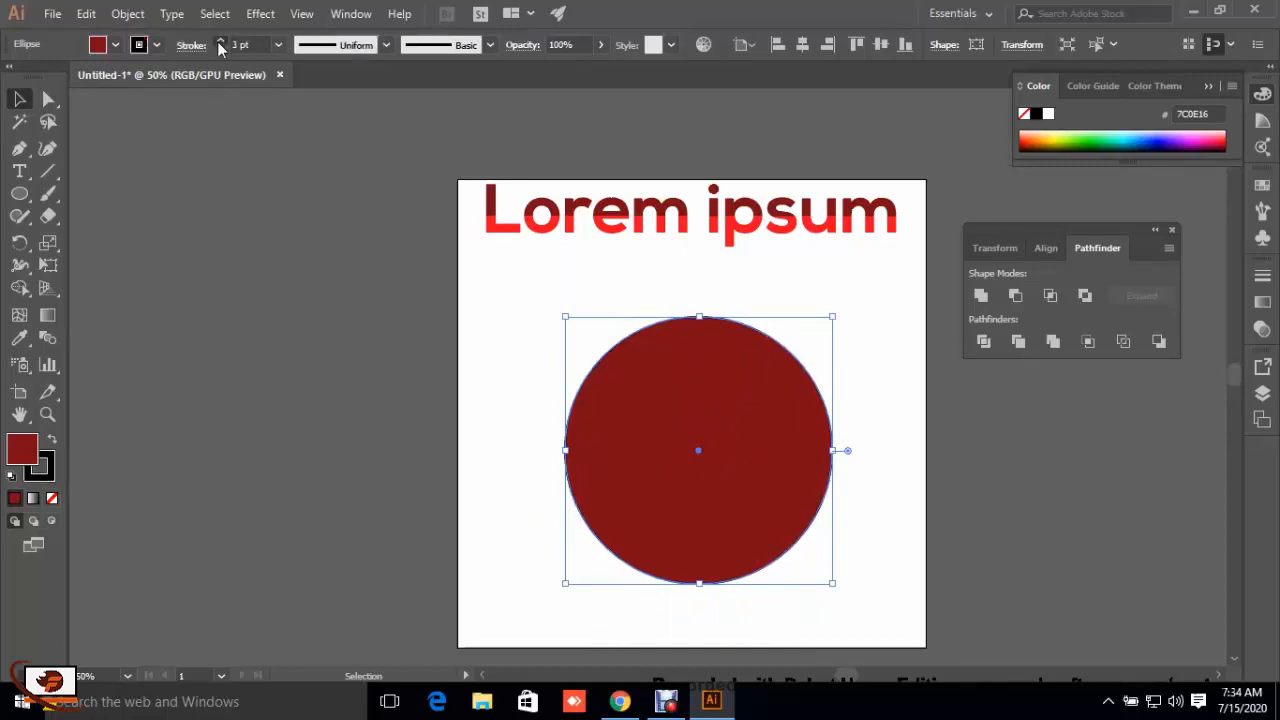
left_click(219, 41)
left_click(219, 41)
left_click(219, 41)
left_click(219, 41)
left_click(219, 41)
left_click(219, 41)
left_click(219, 41)
left_click(219, 41)
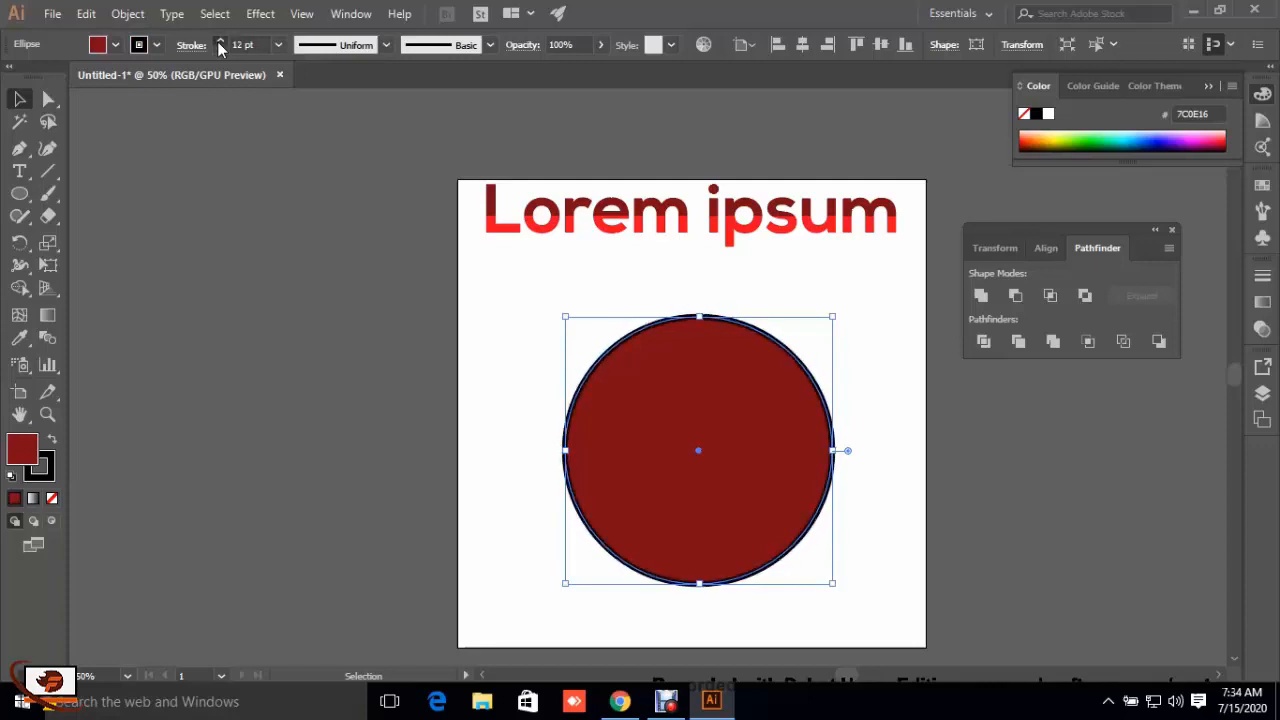
left_click(219, 41)
left_click(219, 41)
left_click(219, 41)
key("ctrl+shift+a")
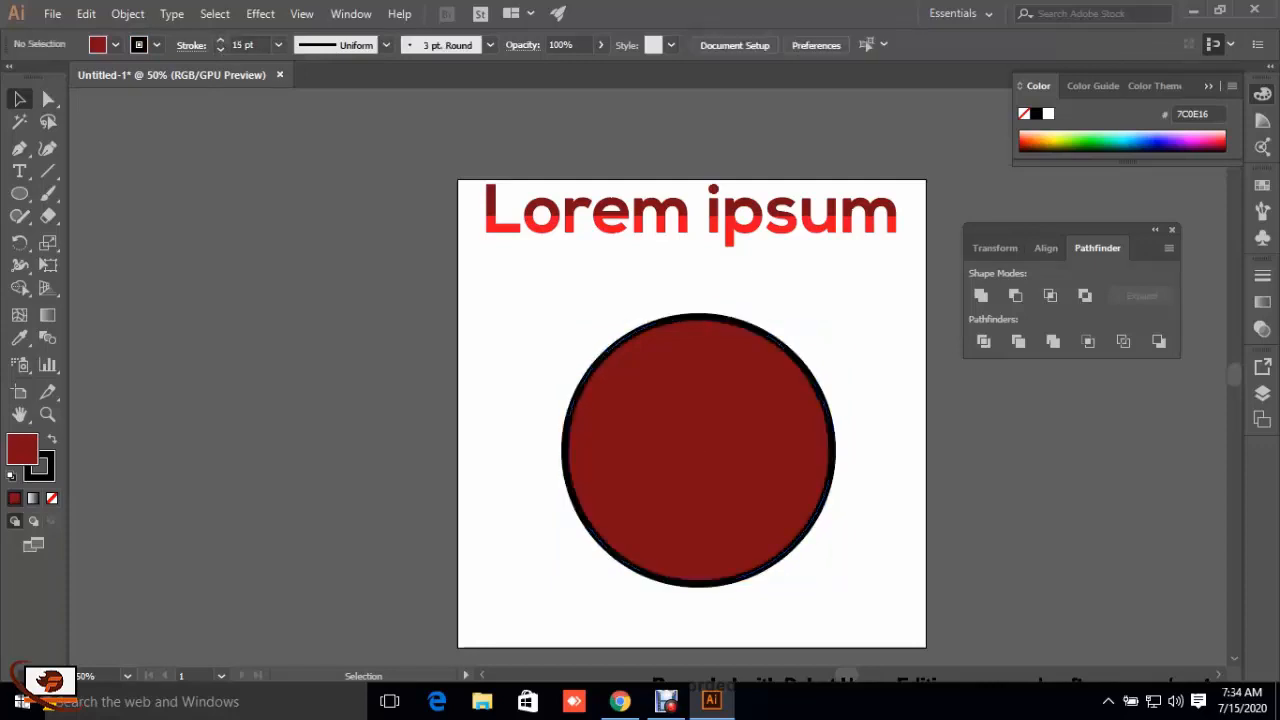
Step: Expand the fill and stroke of the stroked circle into shapes
left_click_drag(610, 483, 610, 483)
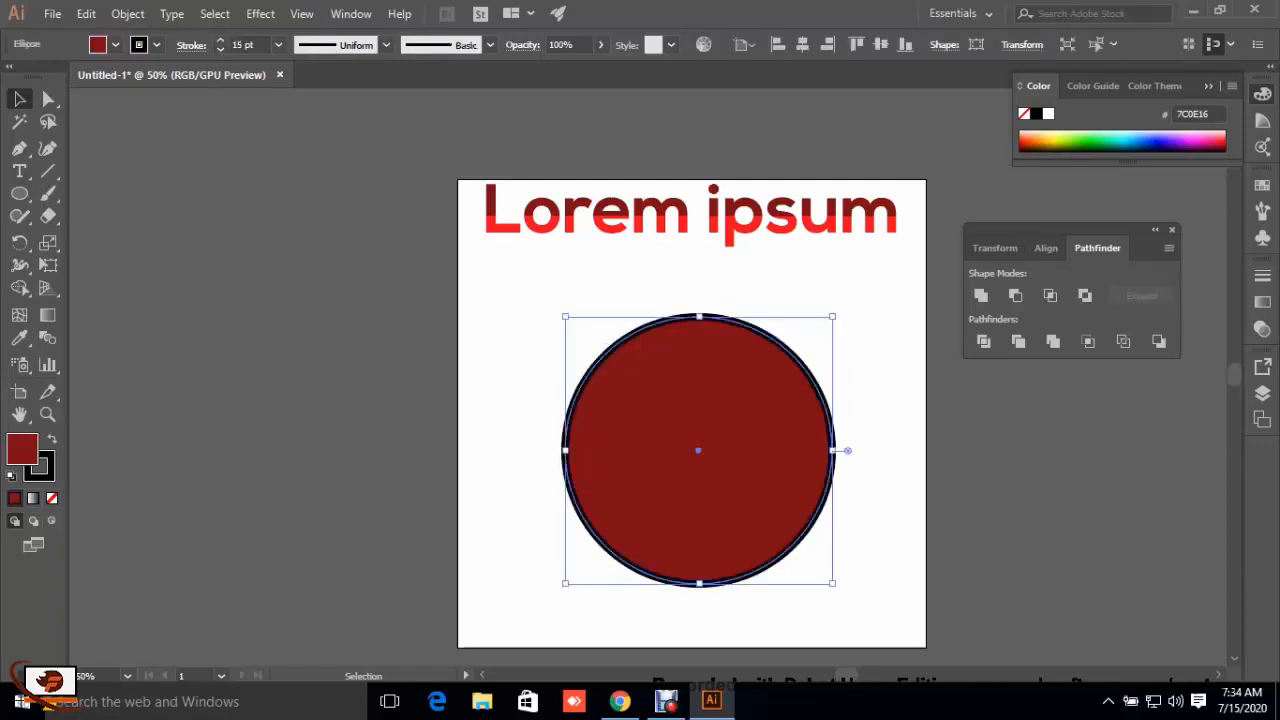
left_click(127, 14)
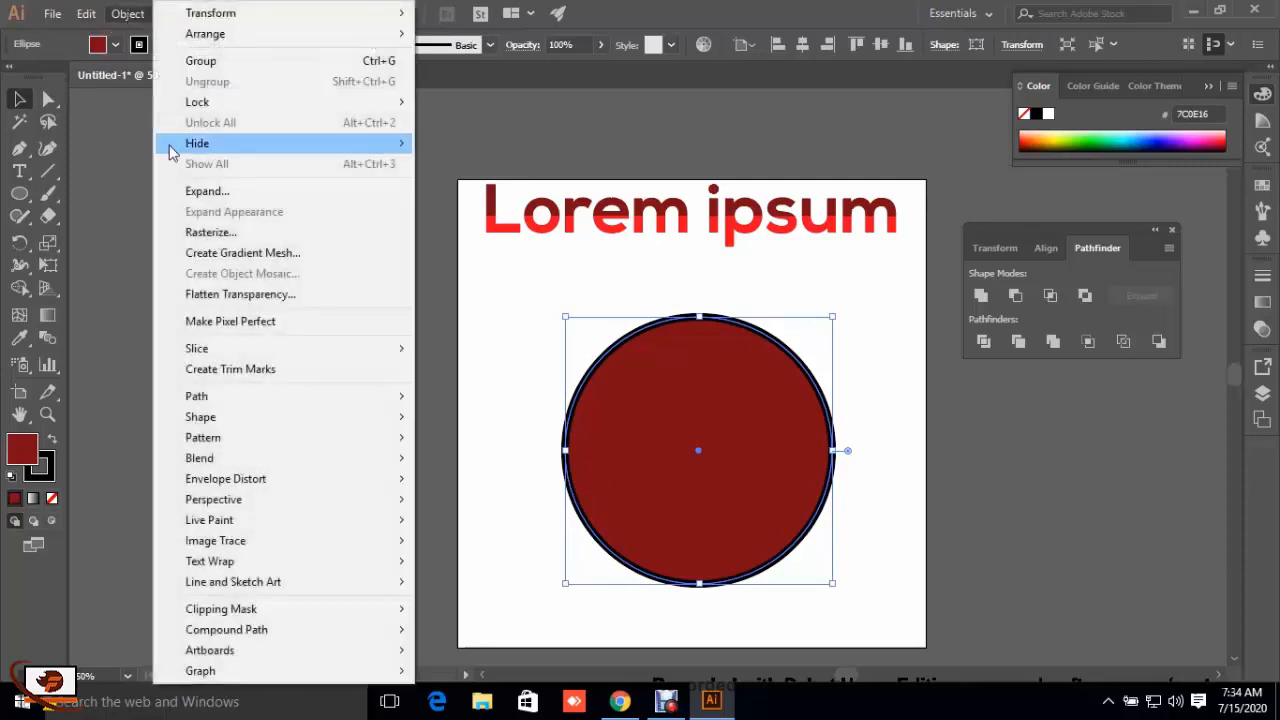
left_click(215, 191)
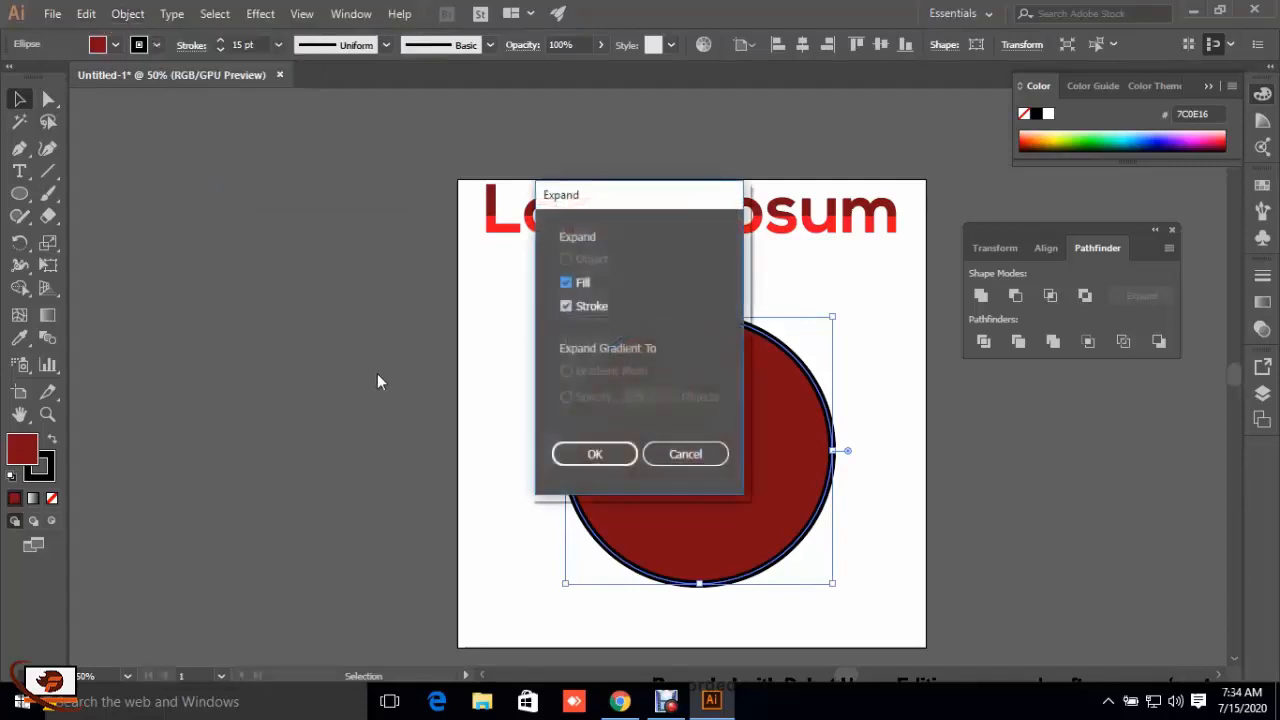
left_click(590, 455)
Step: Undo the expansion, step back to the circle with its 12 pt stroke, and hide the perspective grid
left_click(52, 291)
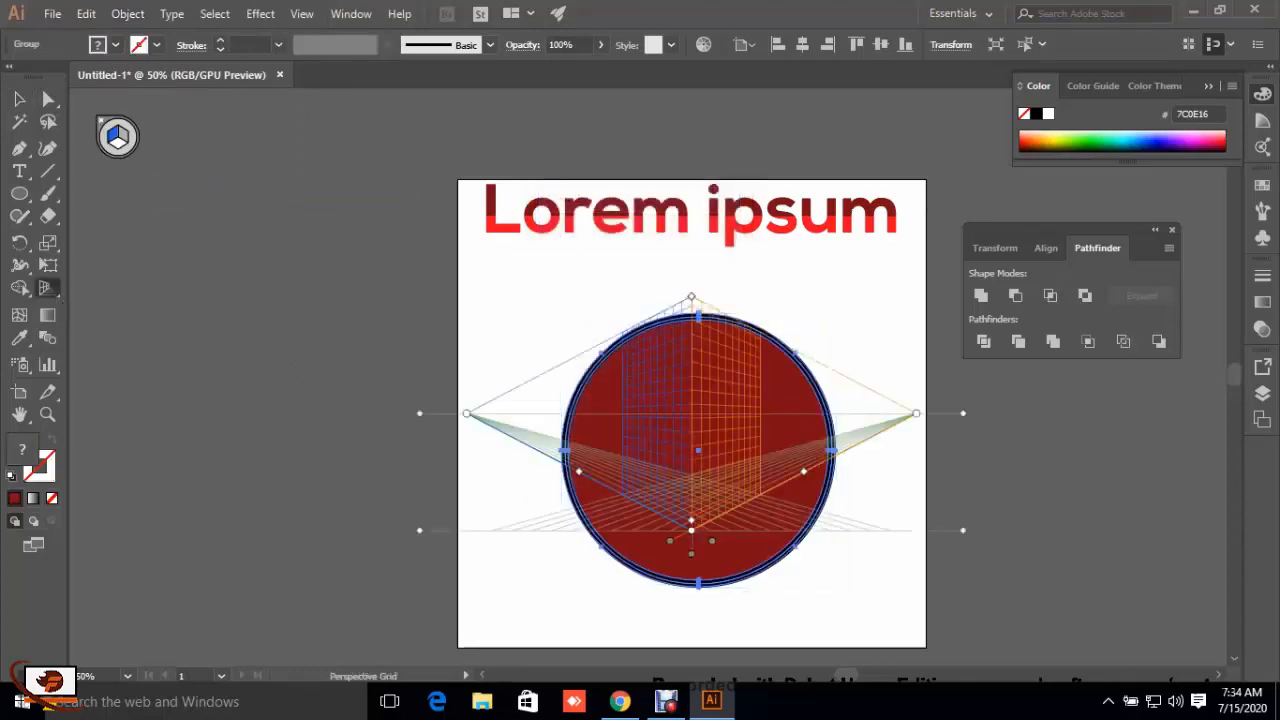
key("ctrl+z")
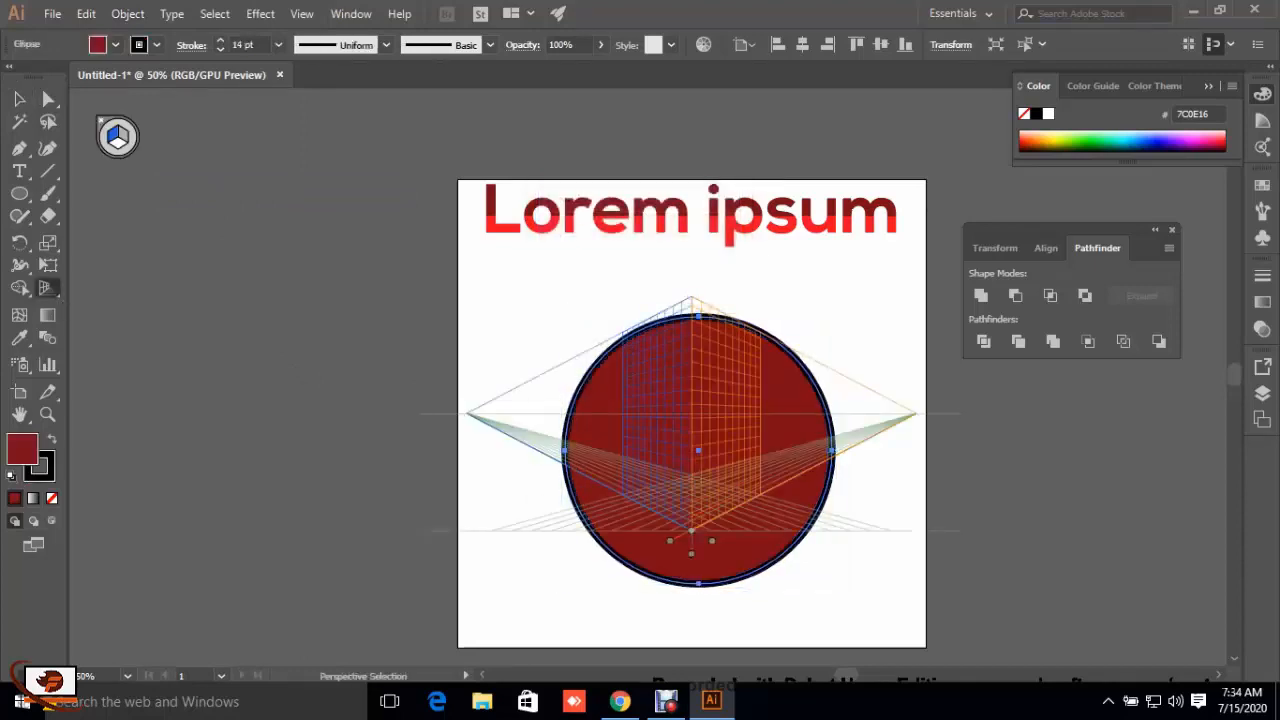
key("ctrl+z")
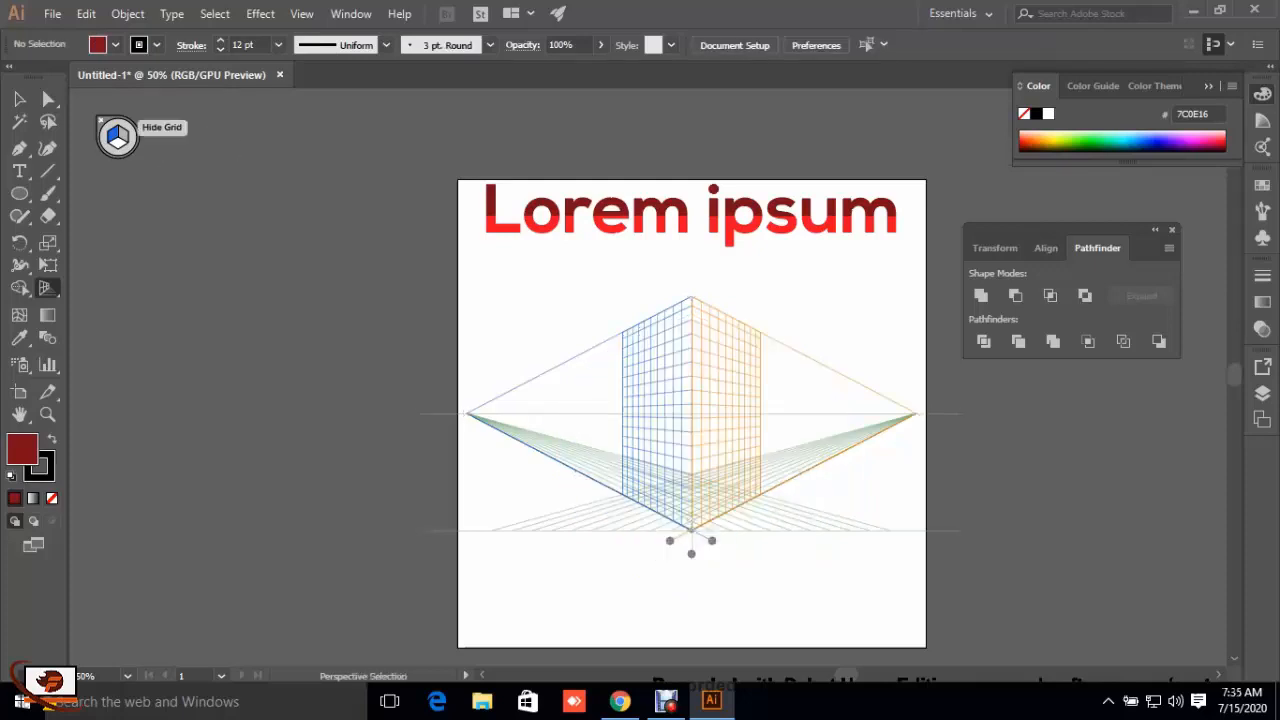
left_click(101, 121)
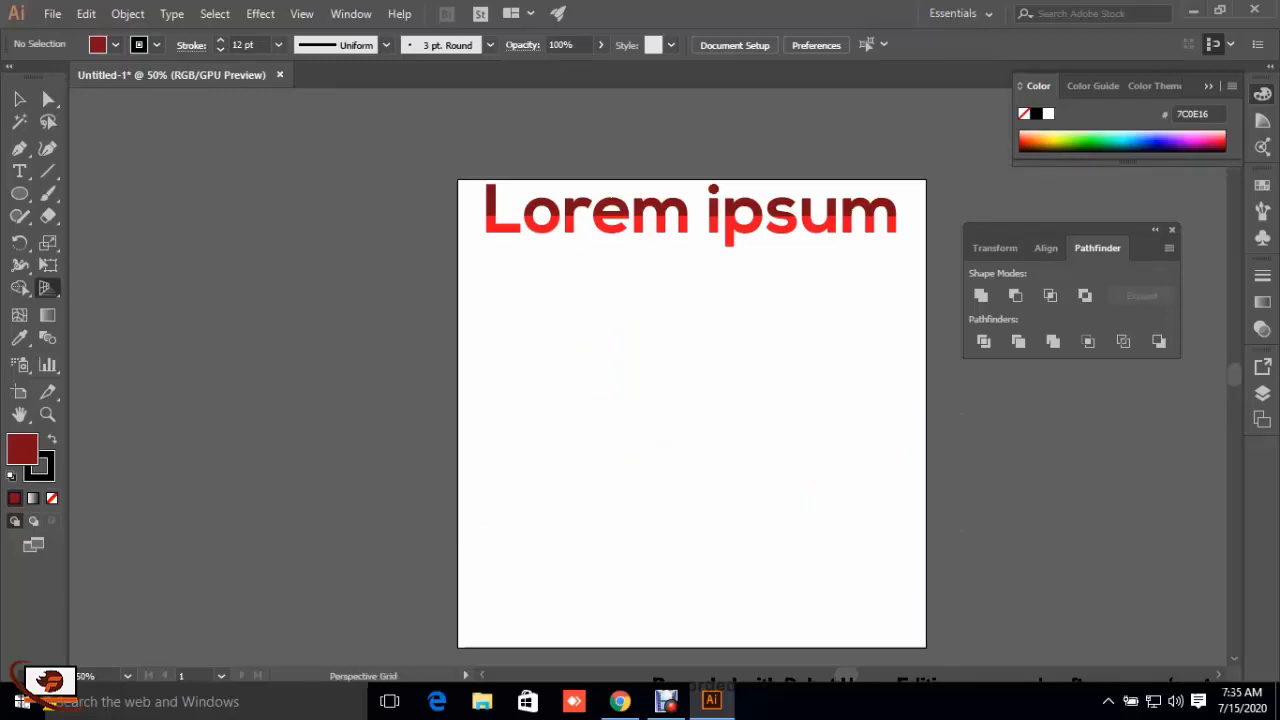
key("ctrl+shift+z")
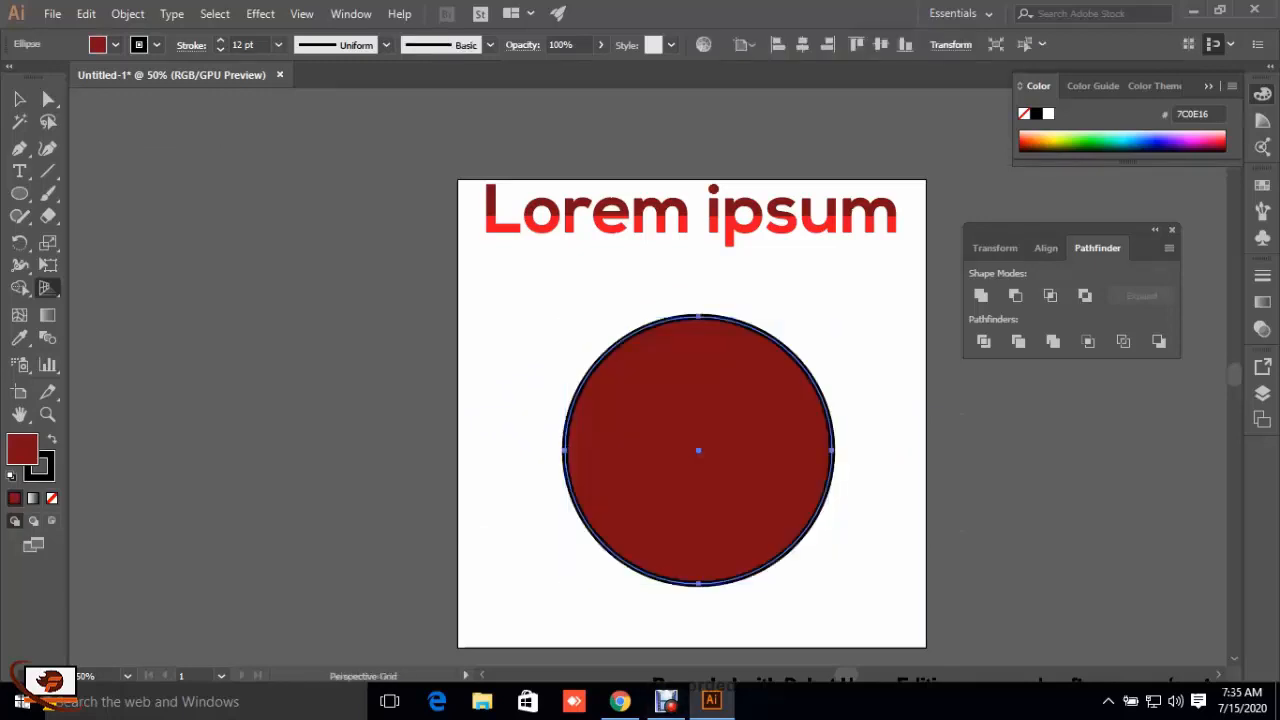
left_click(19, 99)
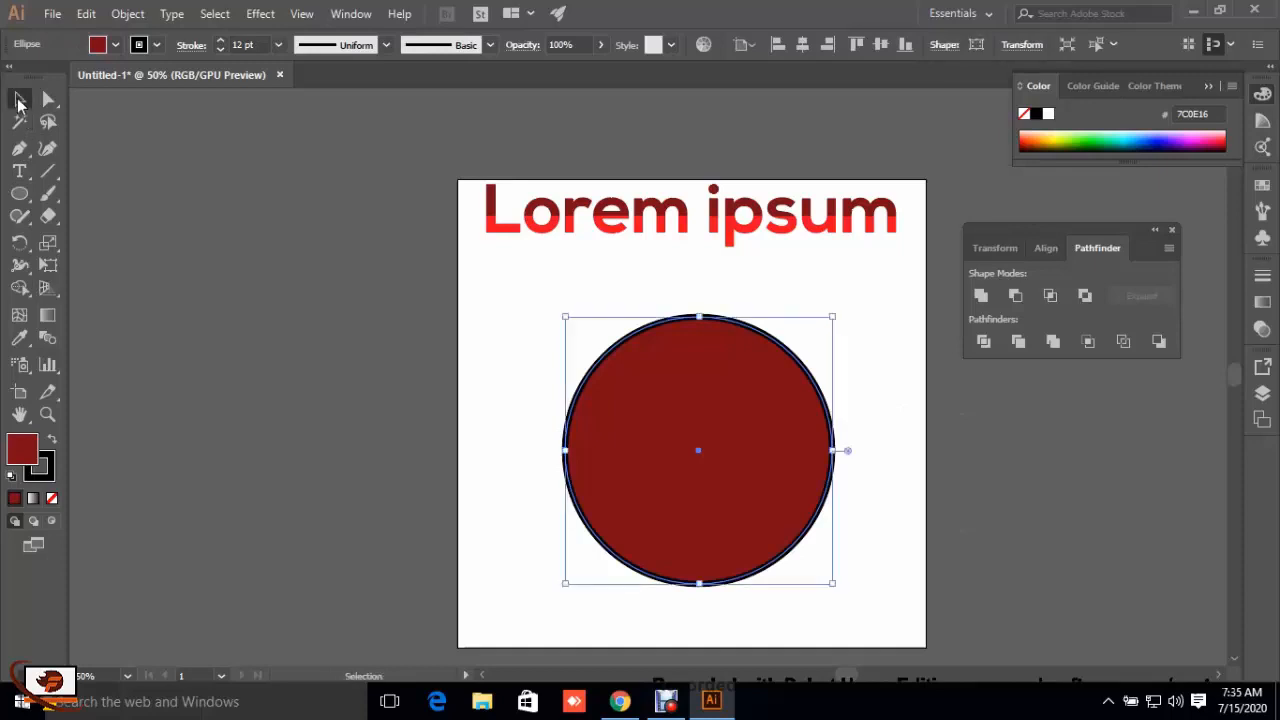
Step: Expand the 12 pt stroked circle, including both its fill and its stroke
key("ctrl+shift+a")
left_click(699, 450)
right_click(645, 426)
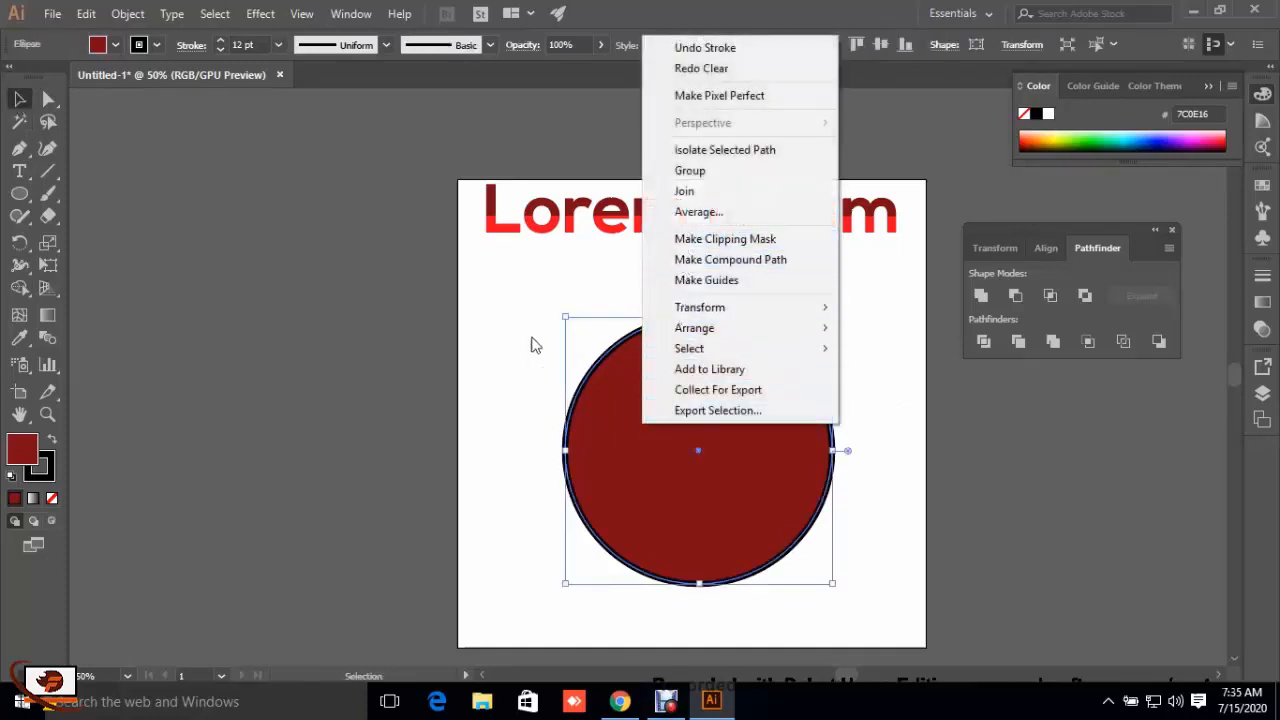
left_click(487, 330)
left_click(655, 420)
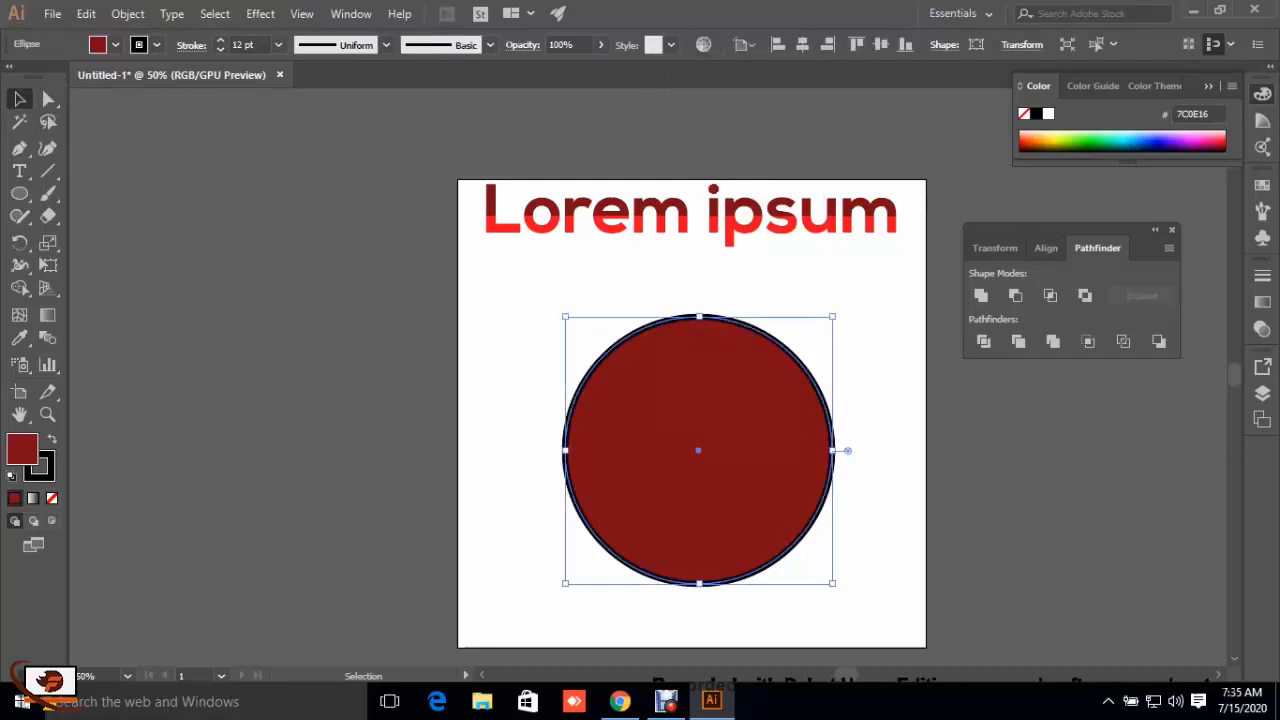
left_click(120, 14)
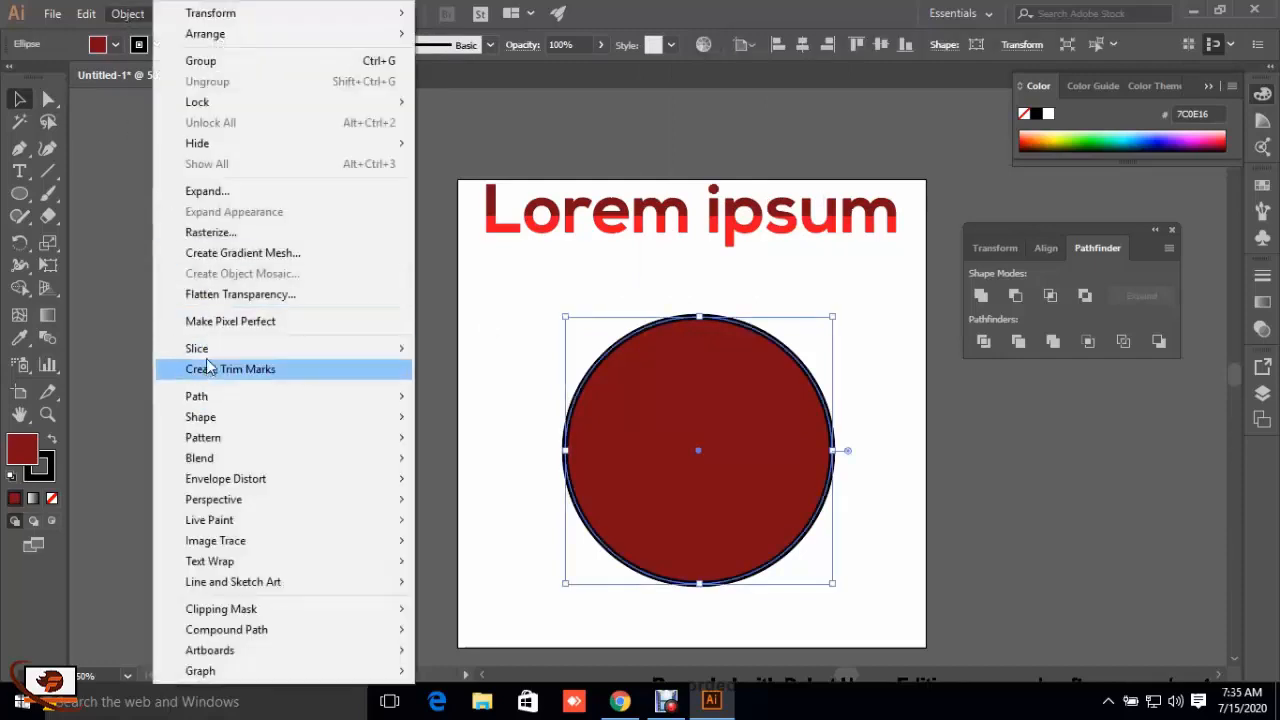
left_click(195, 191)
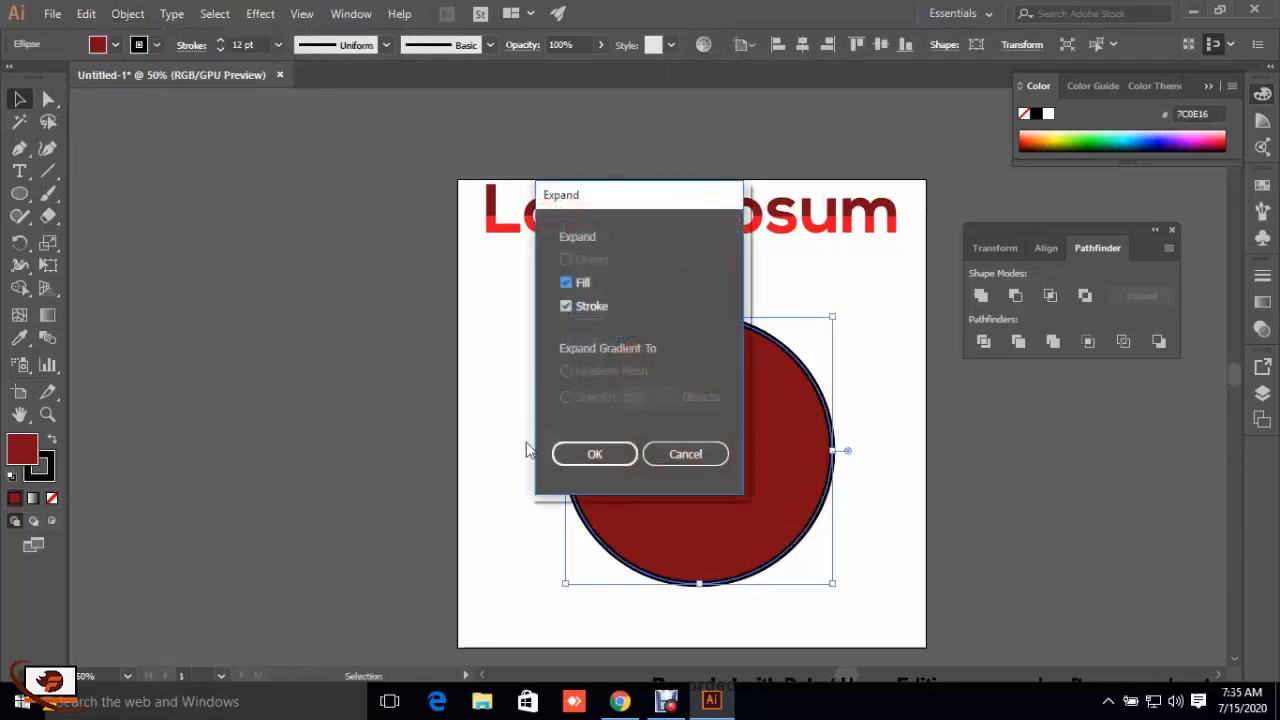
left_click(594, 454)
key("ctrl+shift+a")
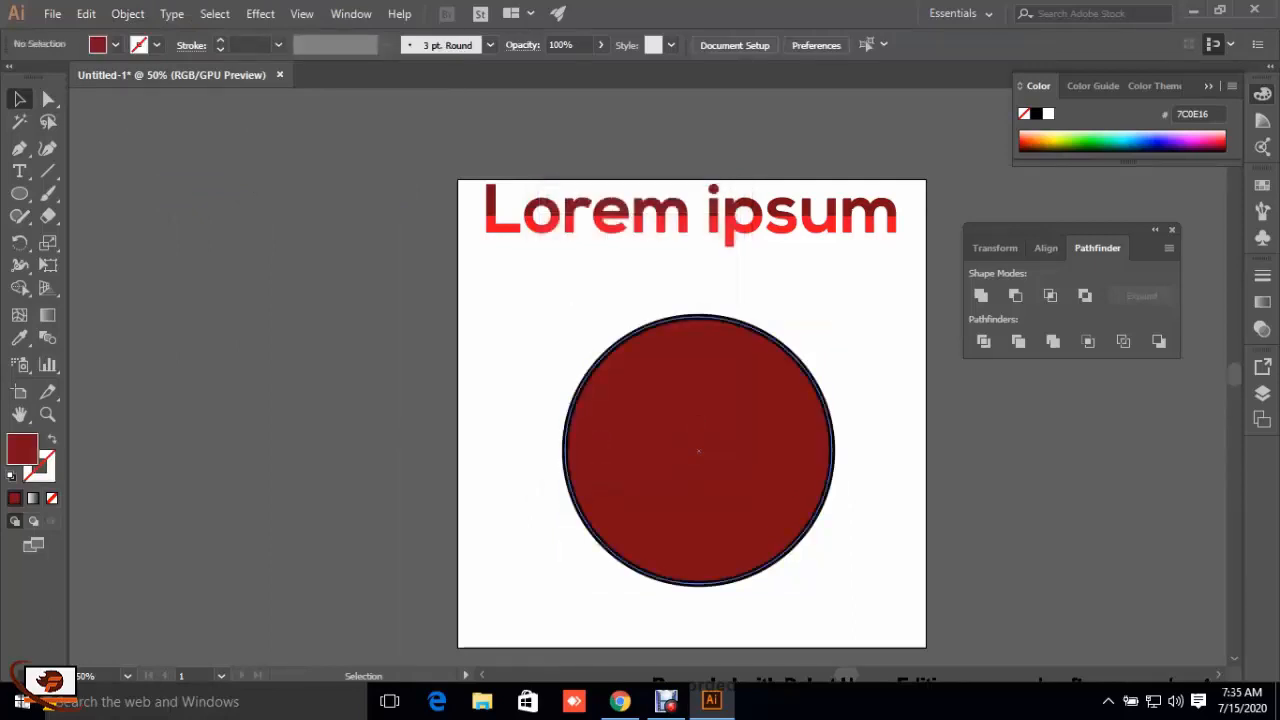
Step: Ungroup the expanded circle and move its dark red fill off the artboard, away from the black ring
left_click(828, 344)
right_click(687, 178)
left_click(735, 313)
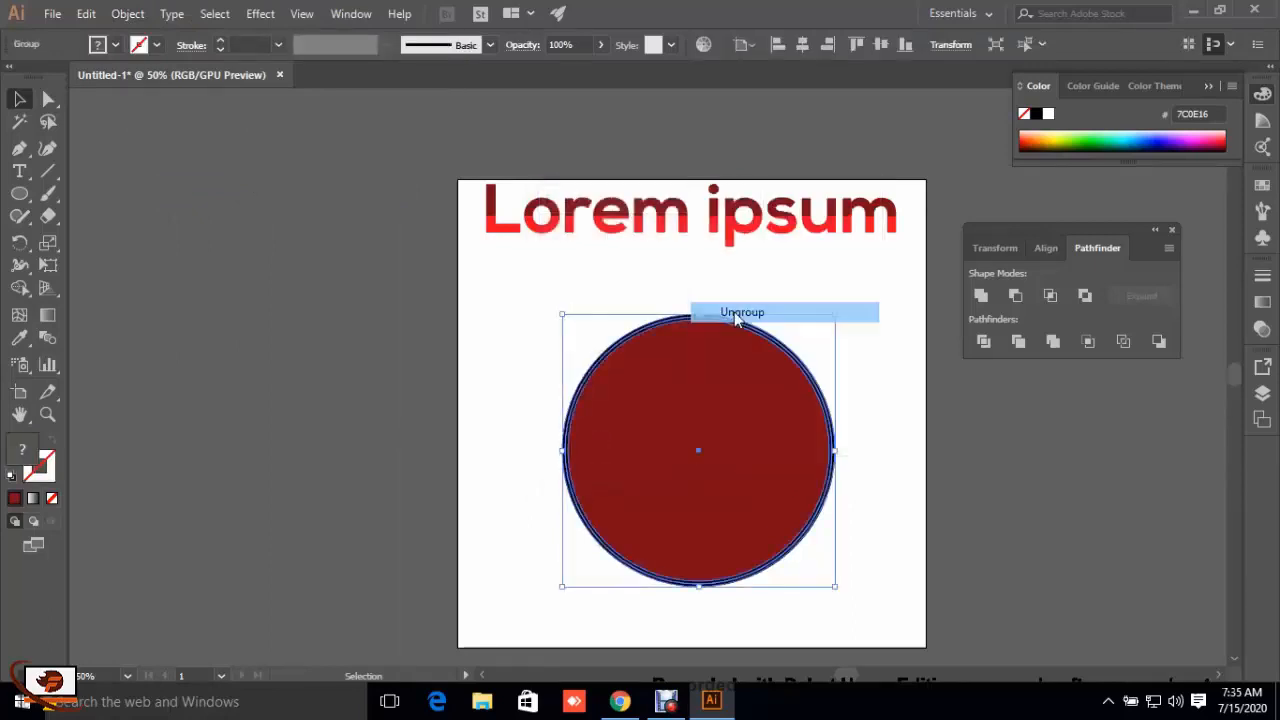
left_click(772, 278)
left_click(745, 370)
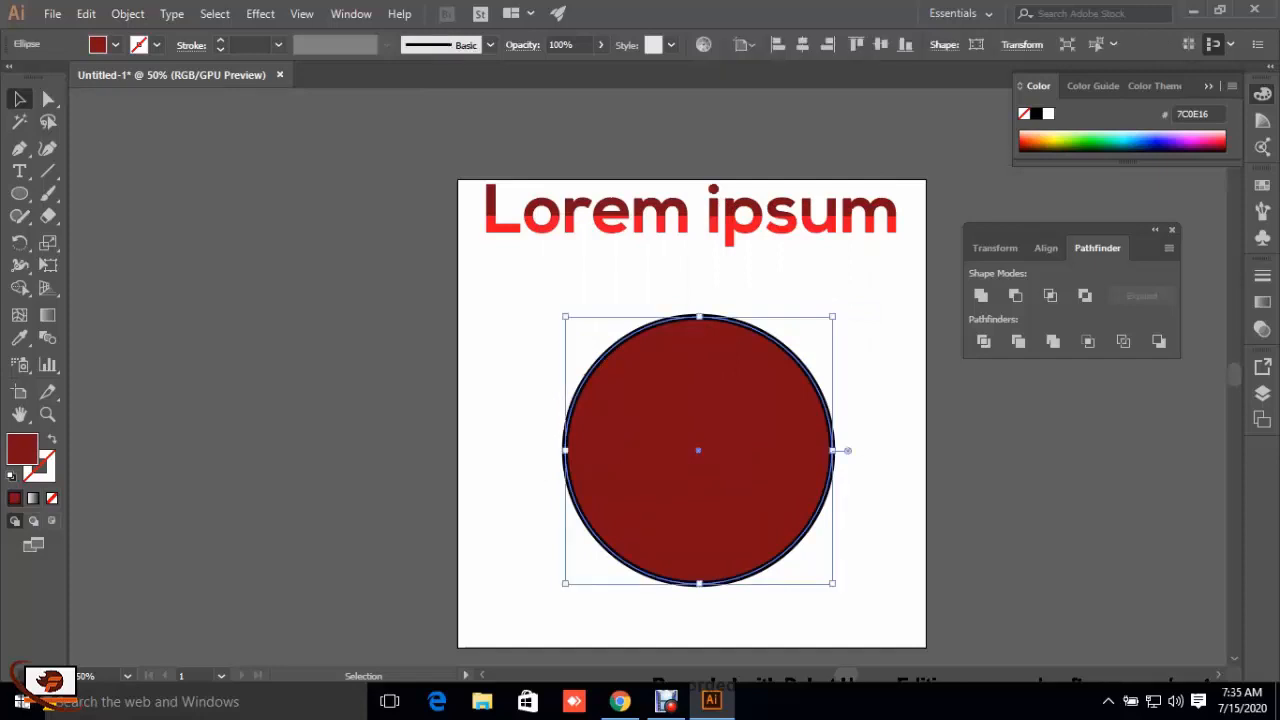
left_click_drag(745, 370, 358, 361)
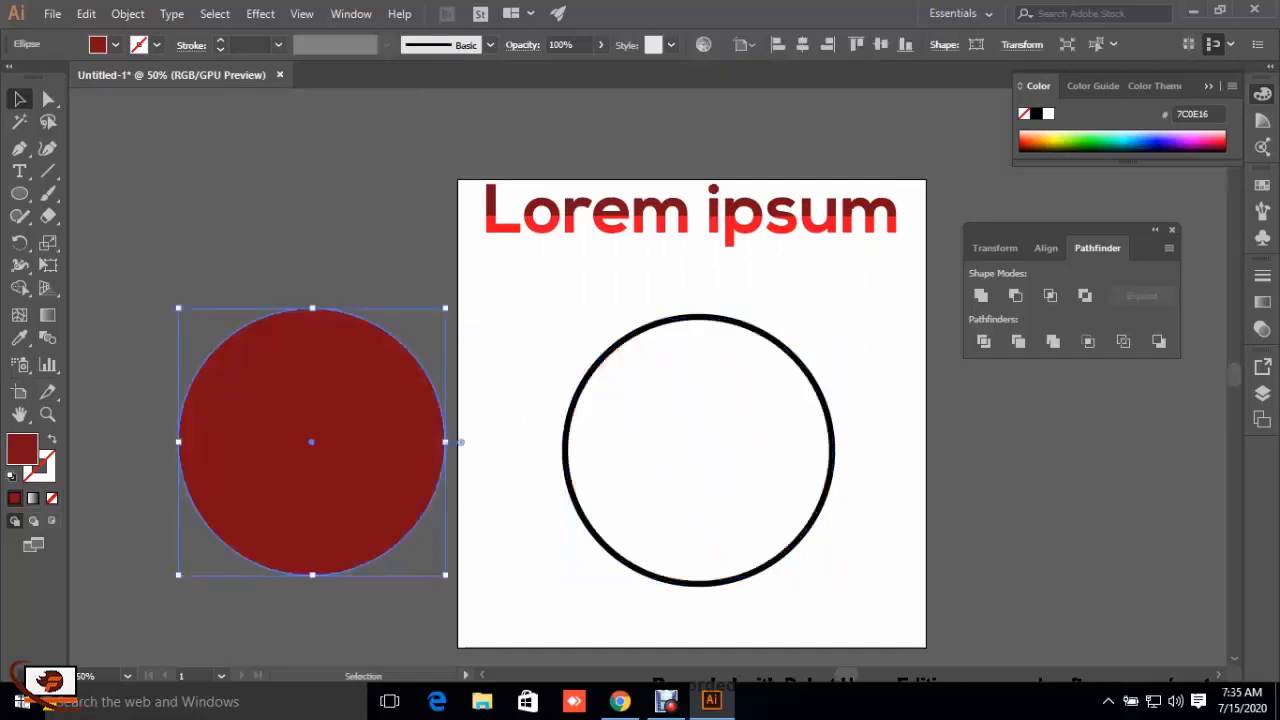
Step: Undo the move and the ungrouping, and delete the whole expanded circle
key("ctrl+z")
key("ctrl+z")
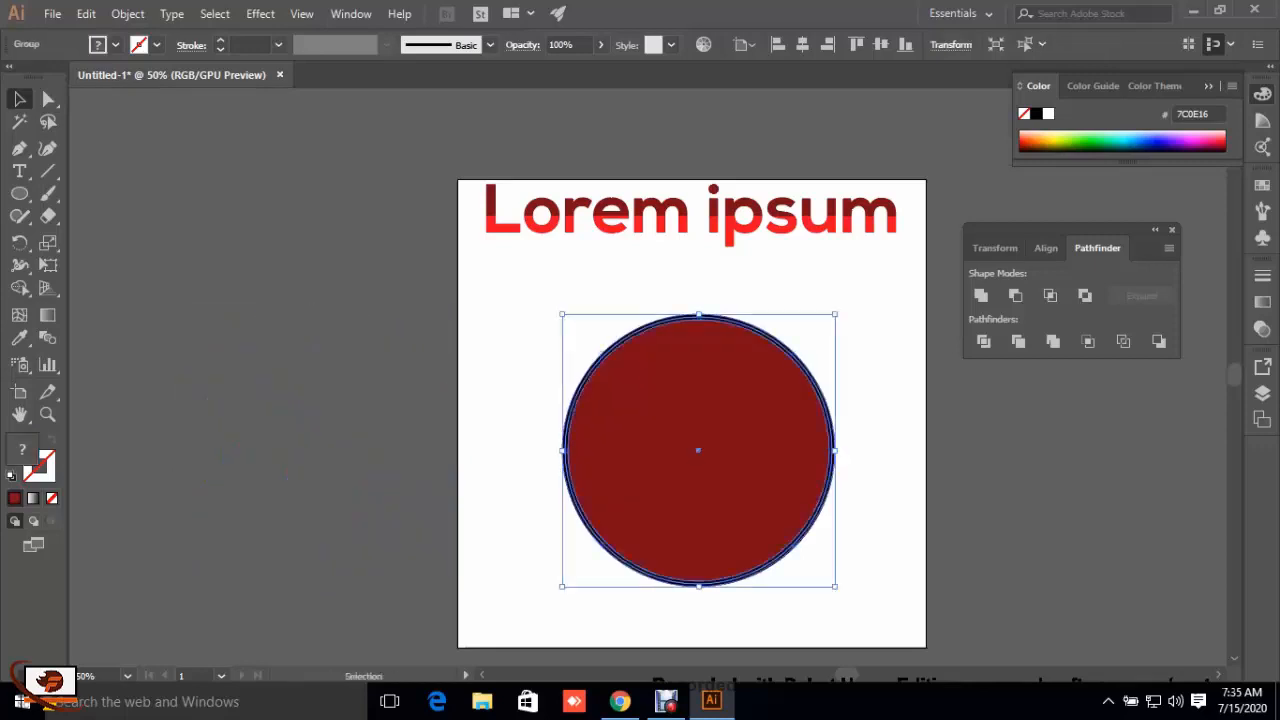
key("Delete")
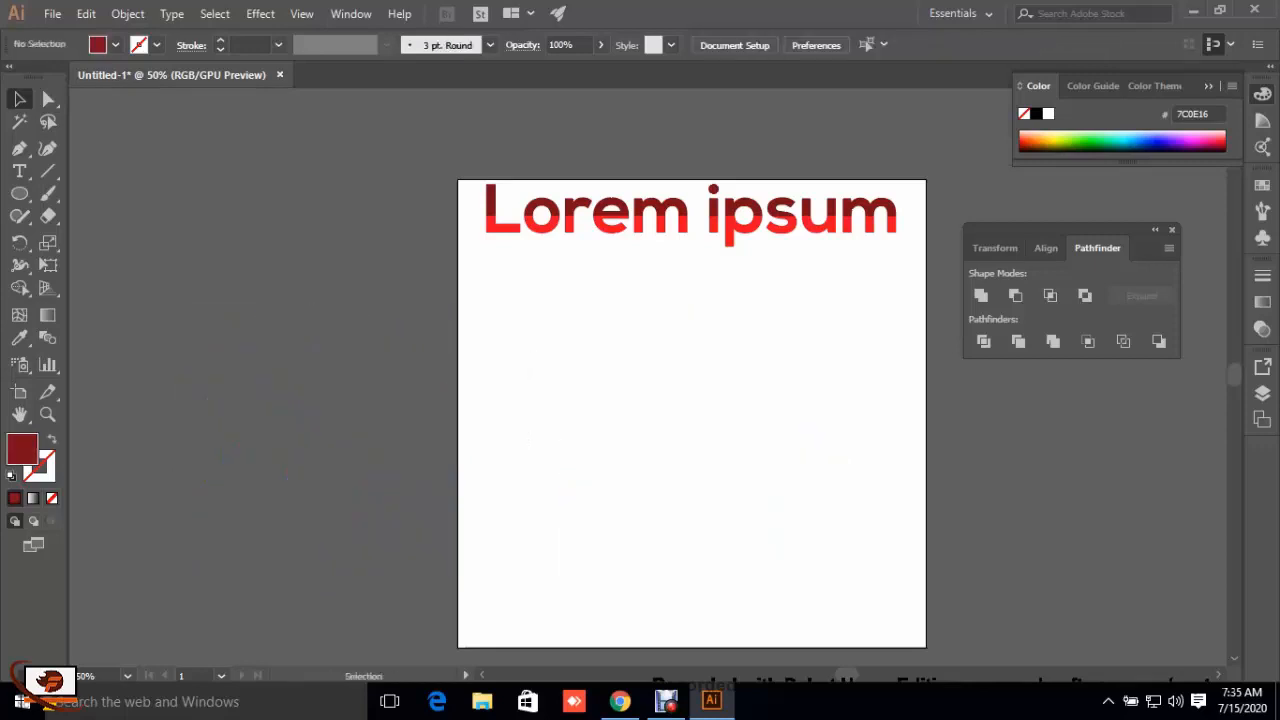
Step: Draw a new large dark red circle with the Ellipse tool and move it up and left beneath the lettering
left_click(19, 193)
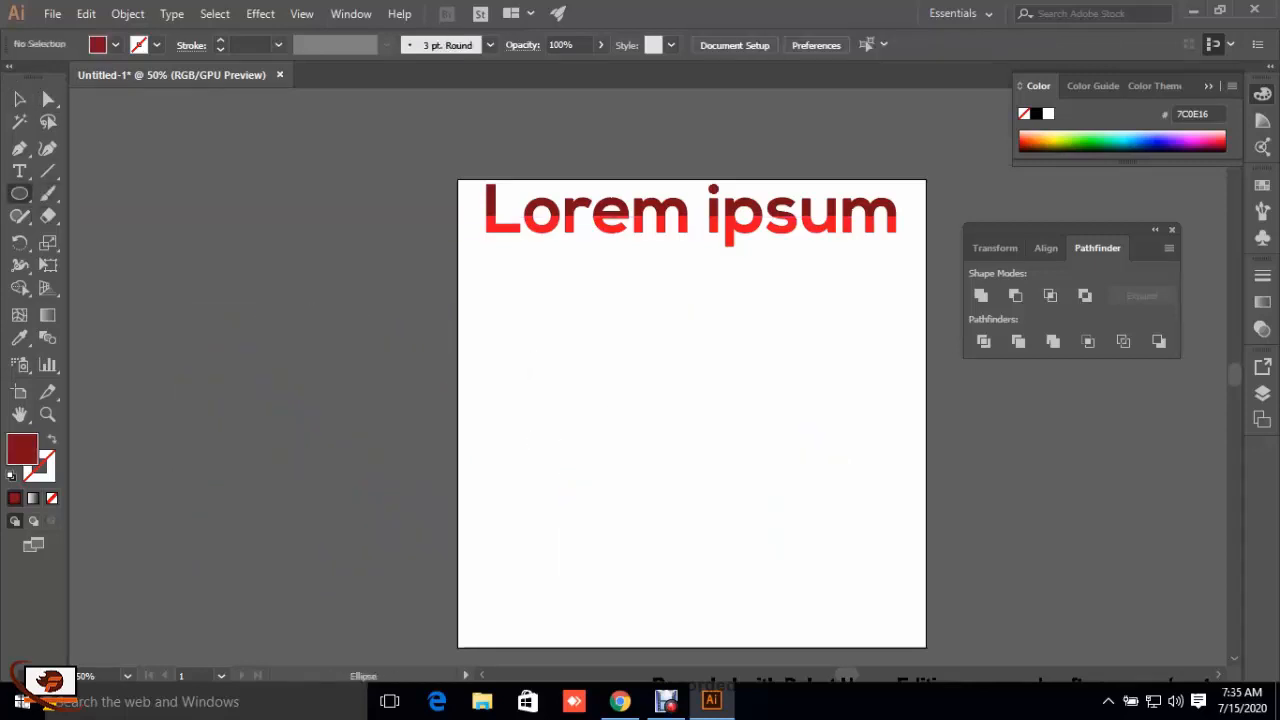
left_click_drag(642, 350, 891, 598)
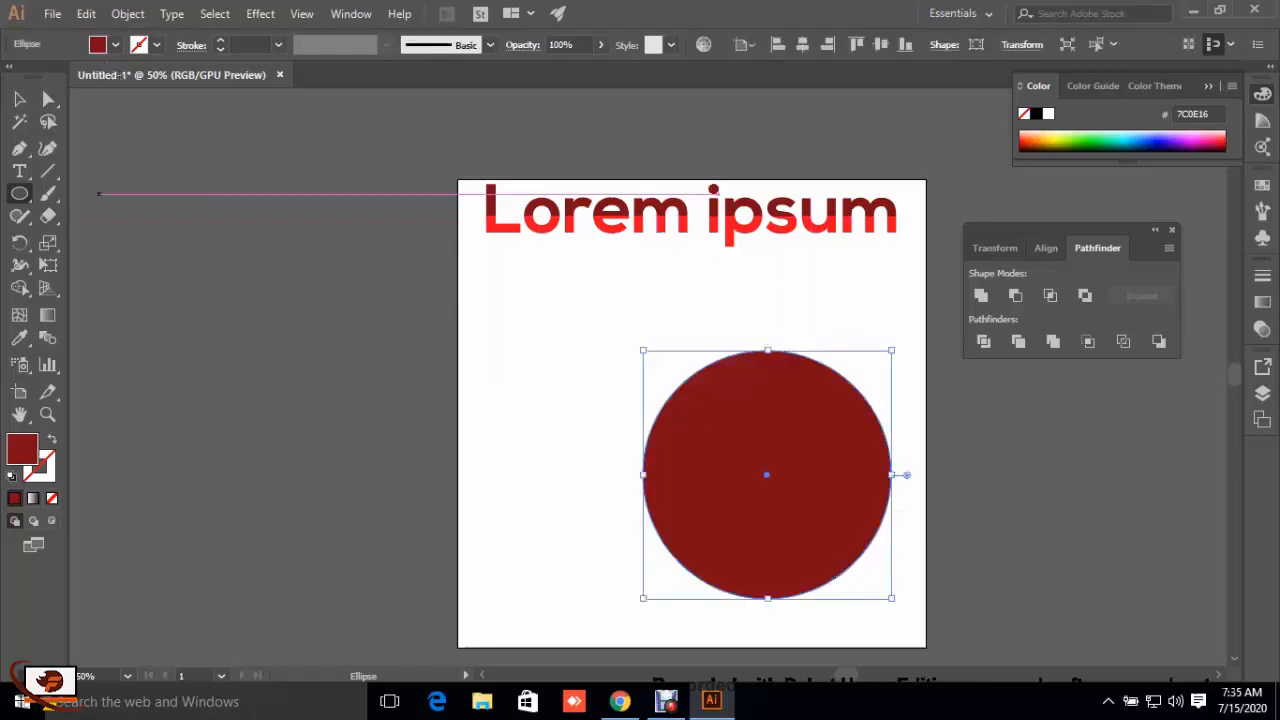
key("v")
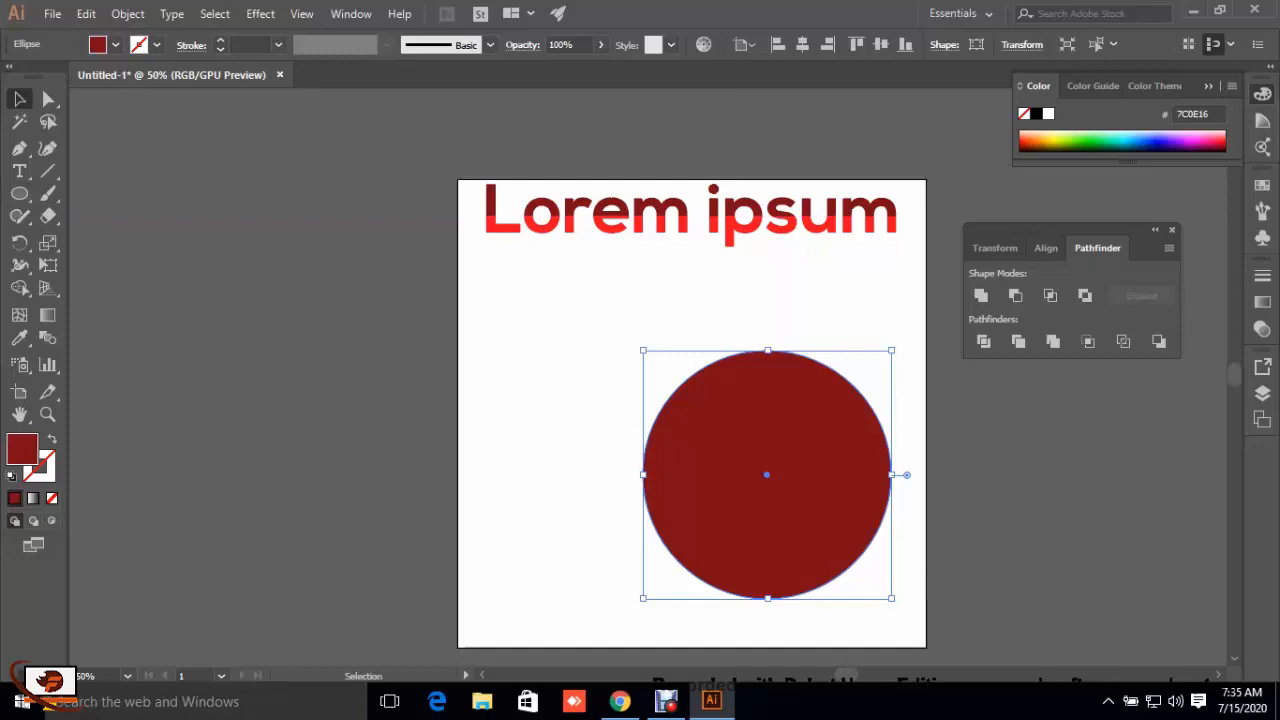
left_click_drag(767, 474, 628, 429)
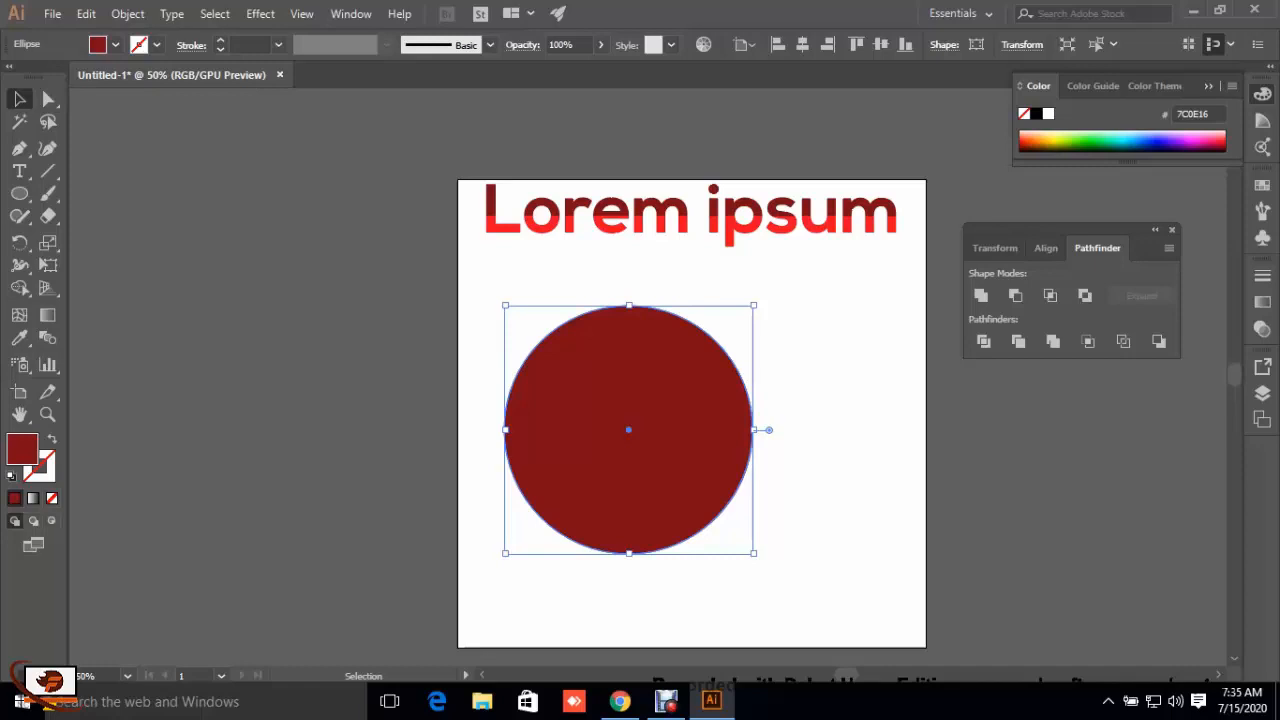
Step: Give the new circle a thick black stroke of 30 pt
left_click(220, 42)
left_click(220, 42)
left_click(220, 42)
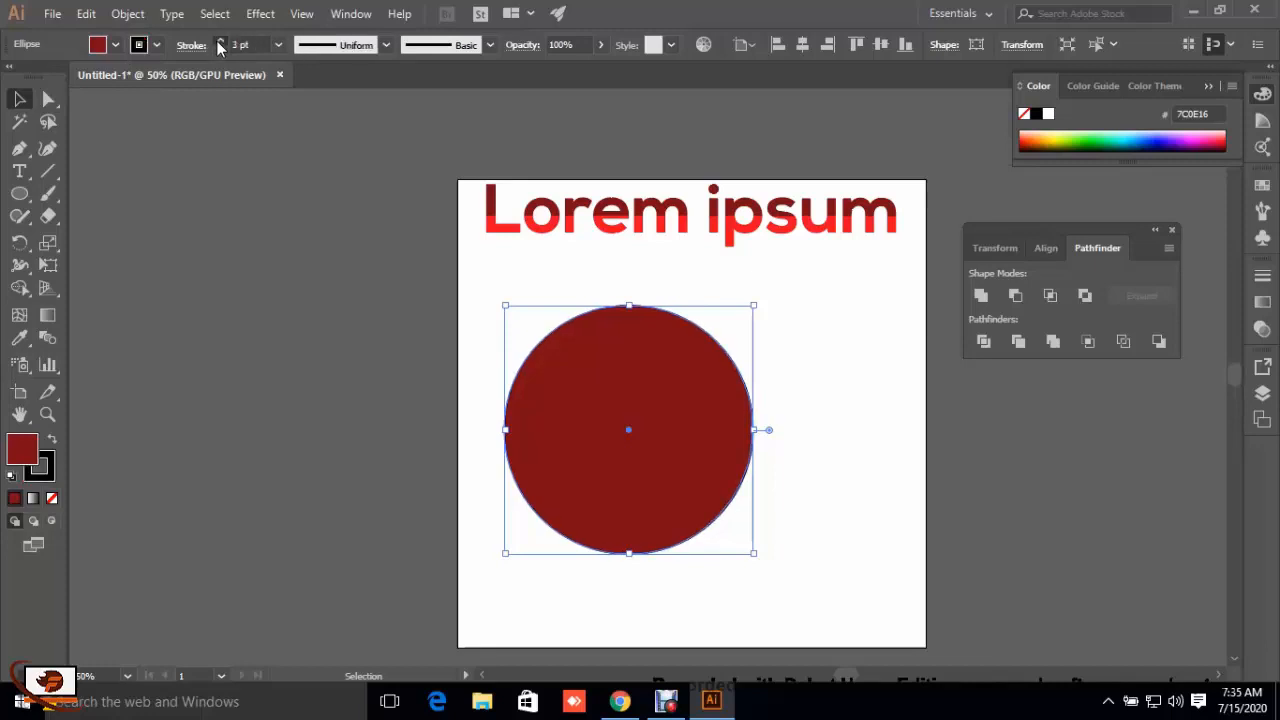
left_click_drag(220, 42, 220, 42)
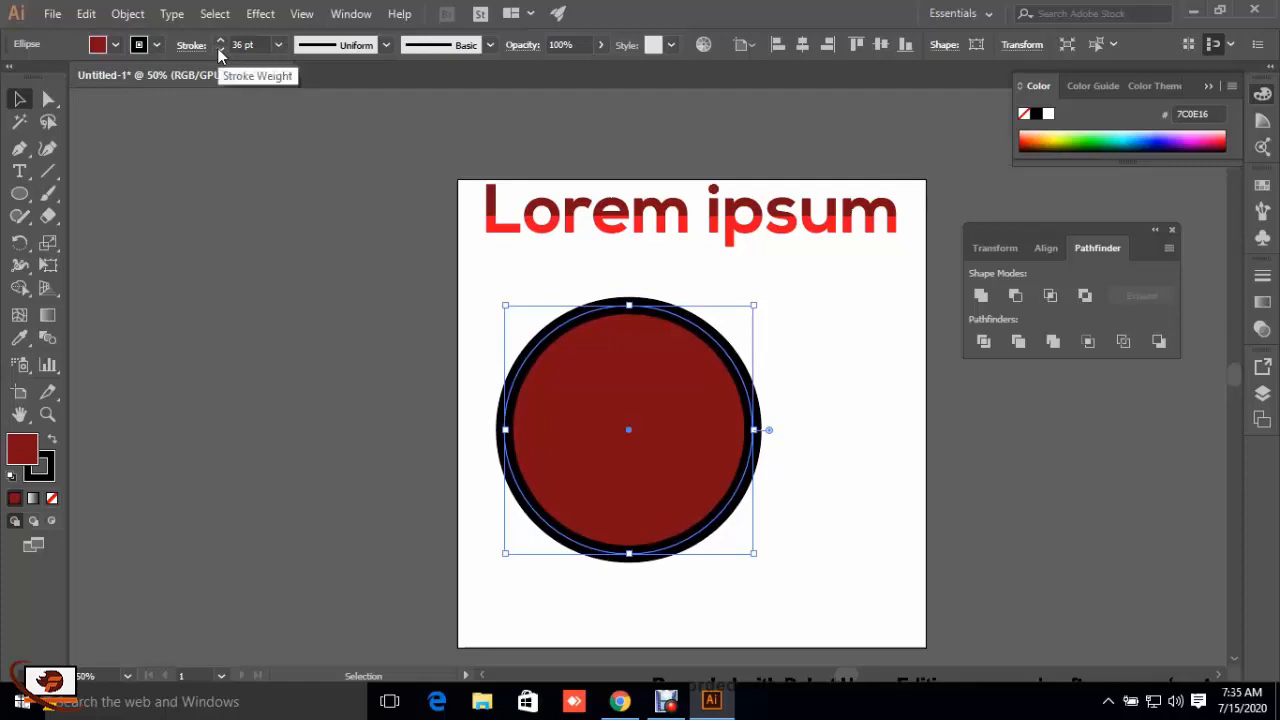
left_click(218, 48)
left_click(218, 48)
left_click(218, 48)
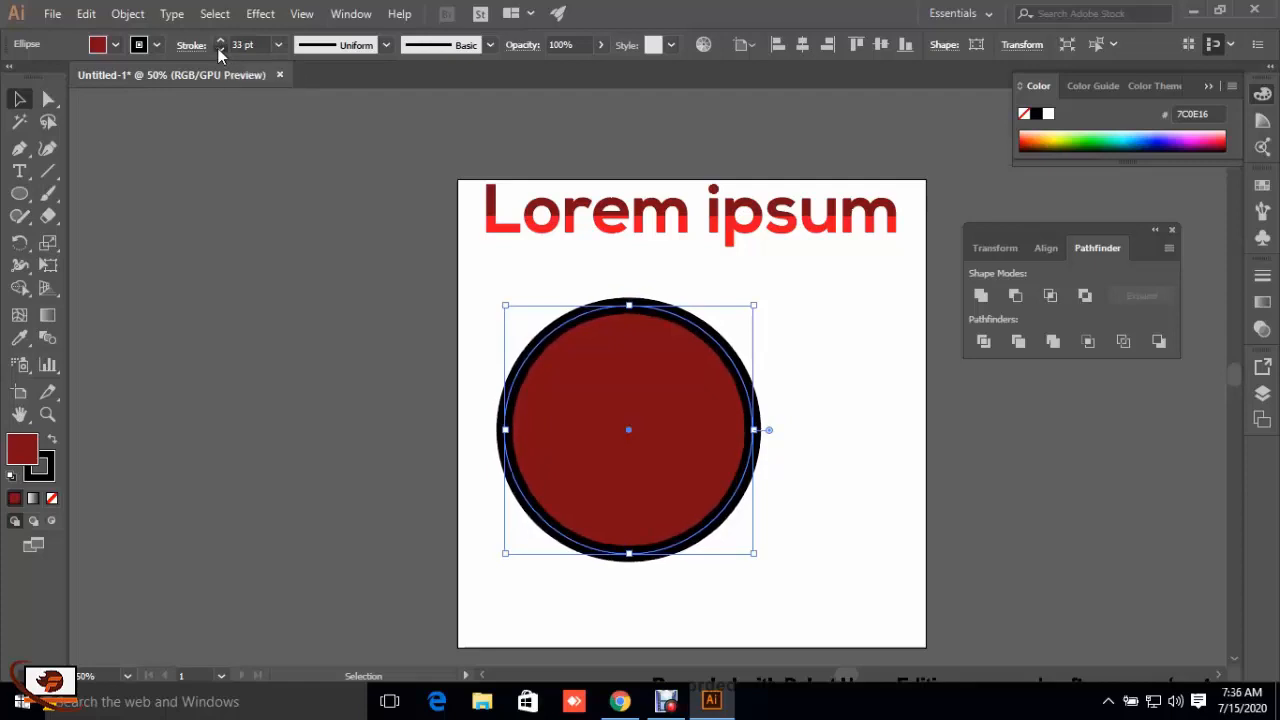
left_click(218, 48)
left_click(218, 48)
left_click(218, 48)
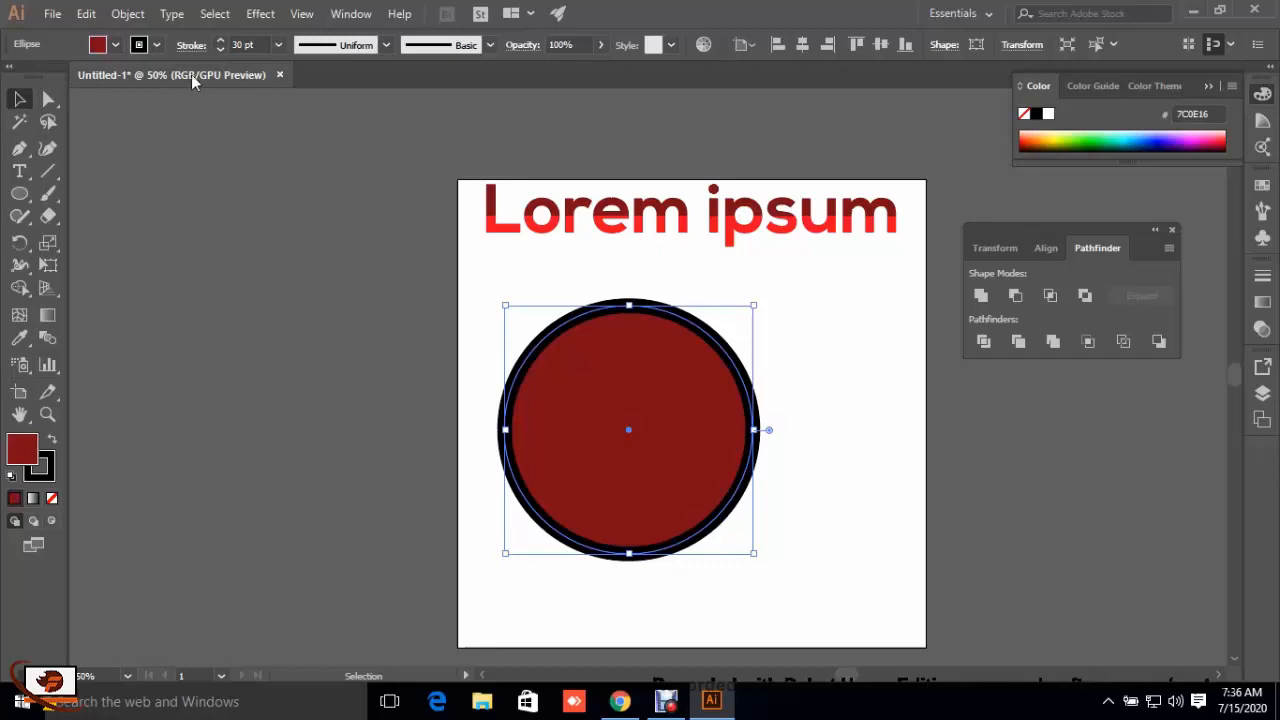
Step: Expand the circle's fill and stroke, and ungroup the resulting pieces
left_click(143, 15)
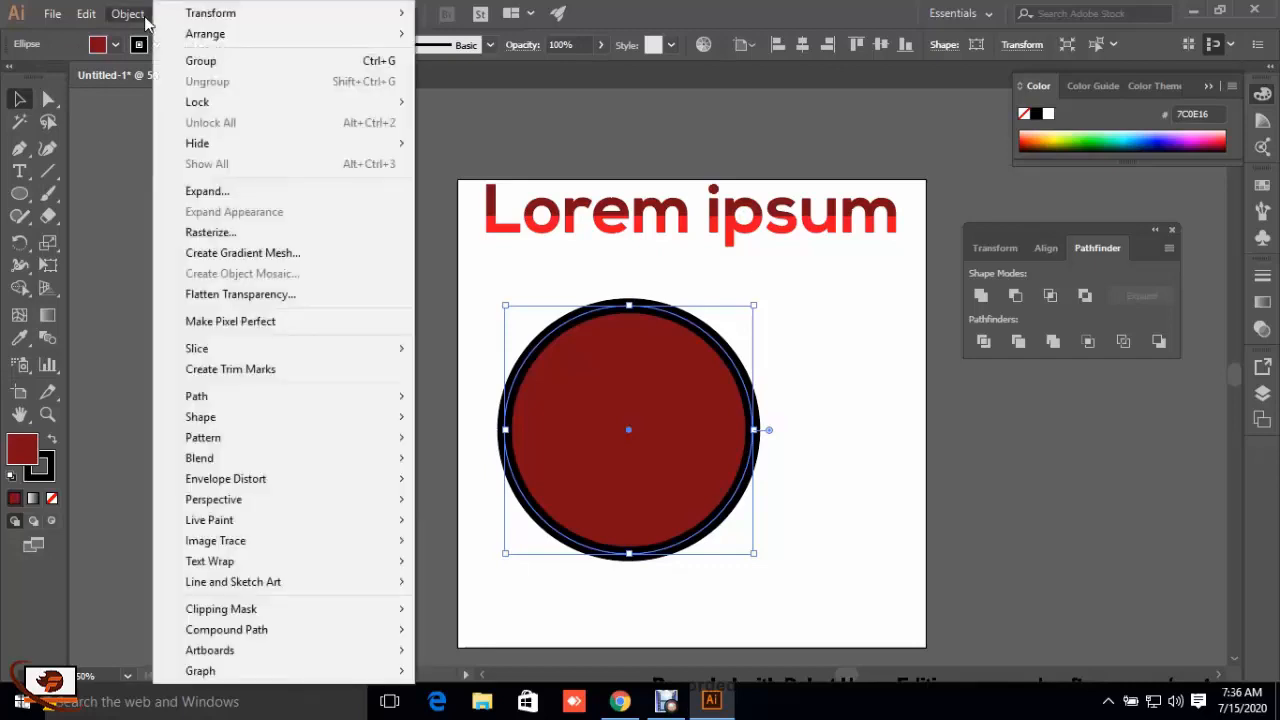
left_click(207, 190)
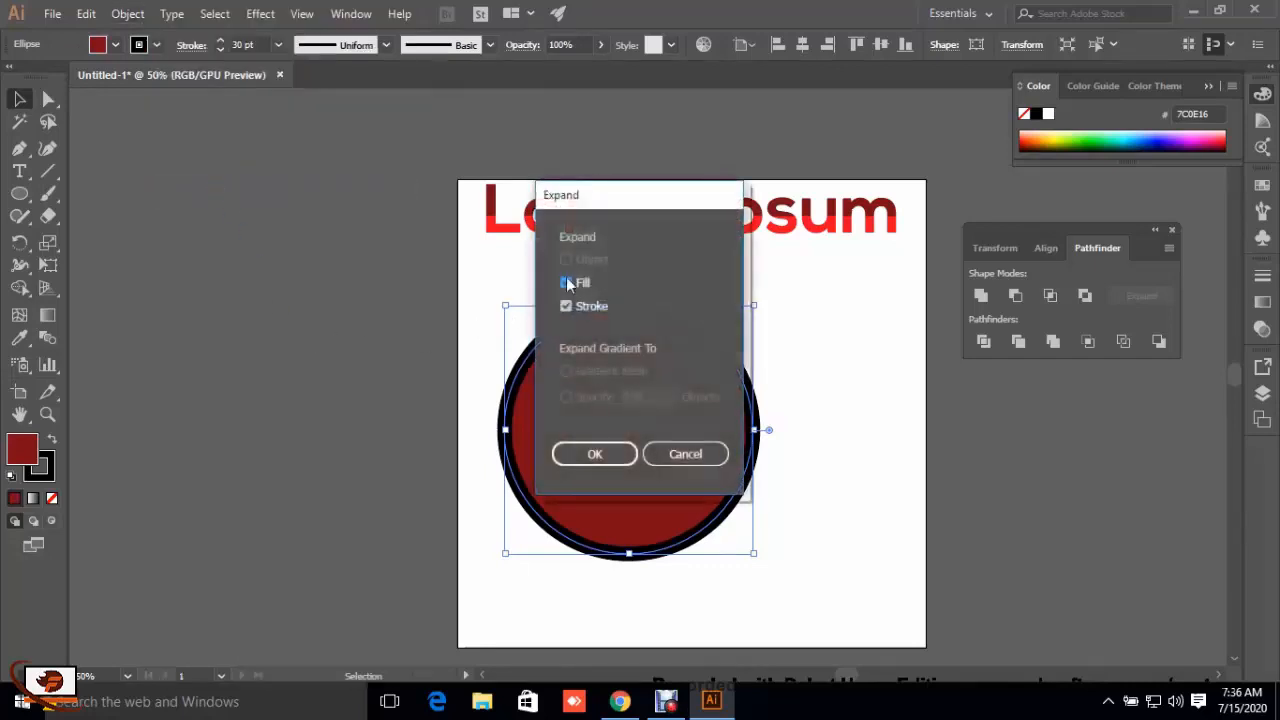
left_click(593, 454)
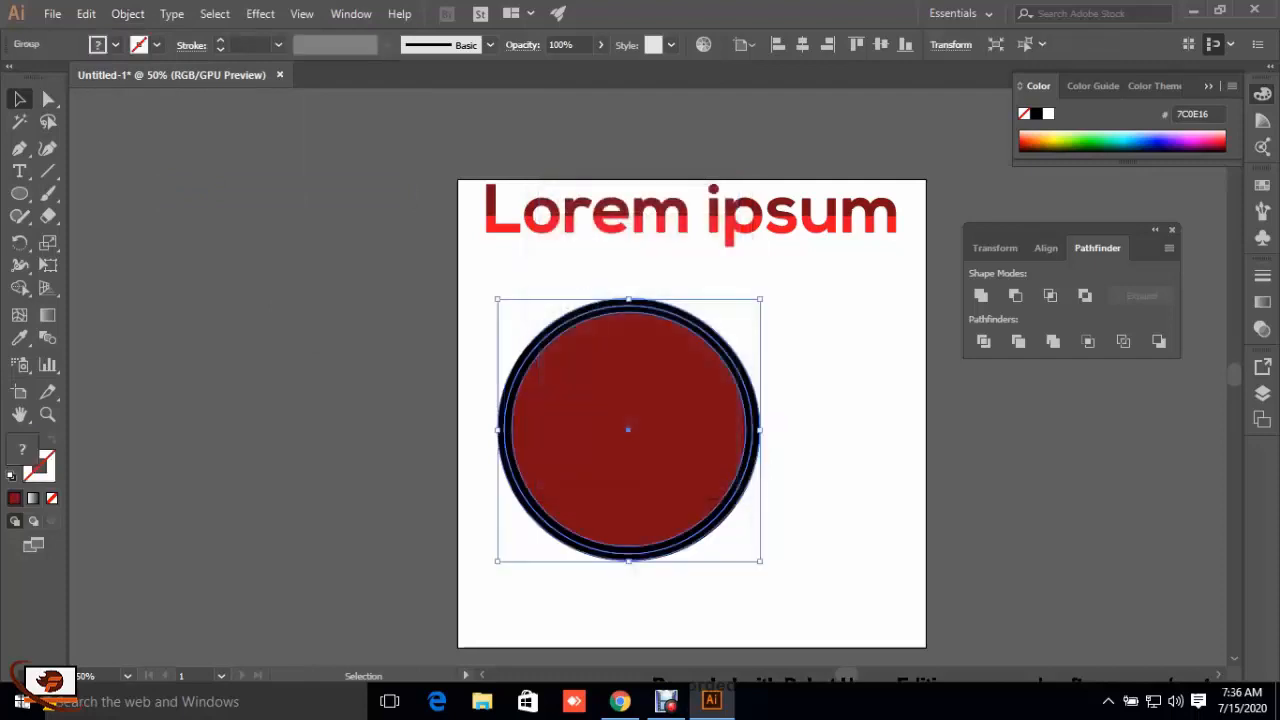
key("ctrl+shift+a")
right_click(572, 392)
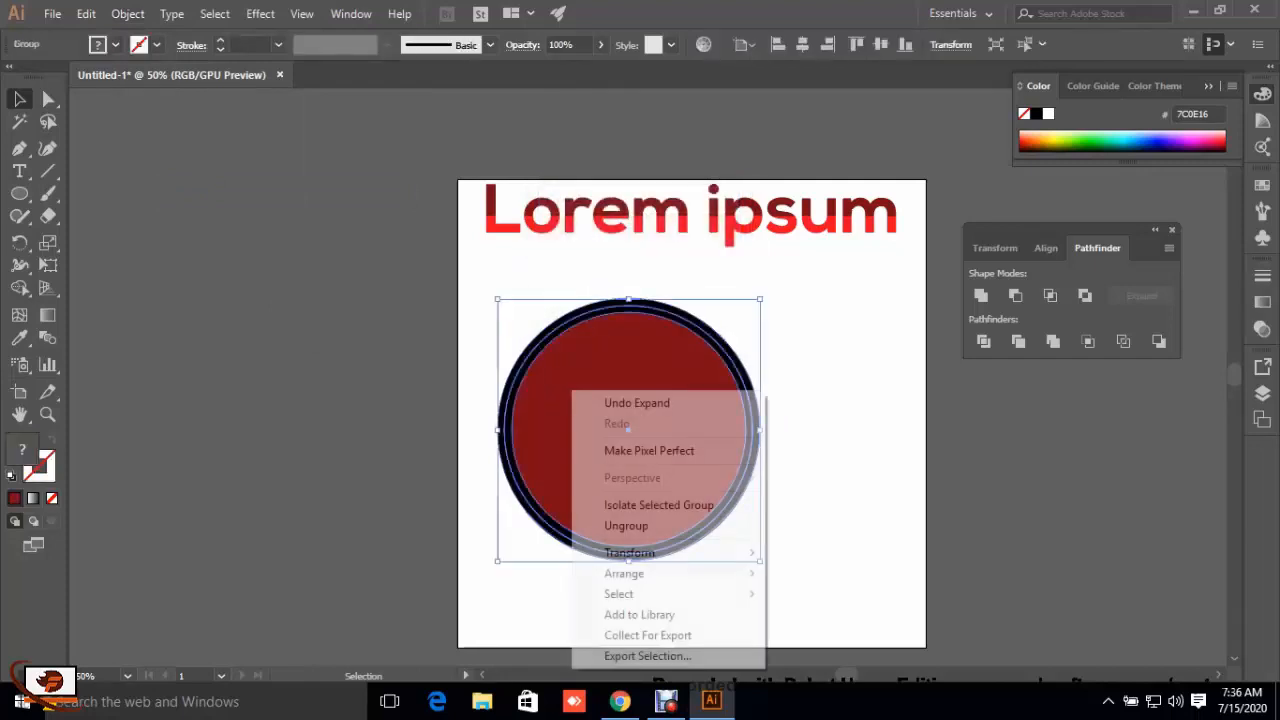
left_click(617, 526)
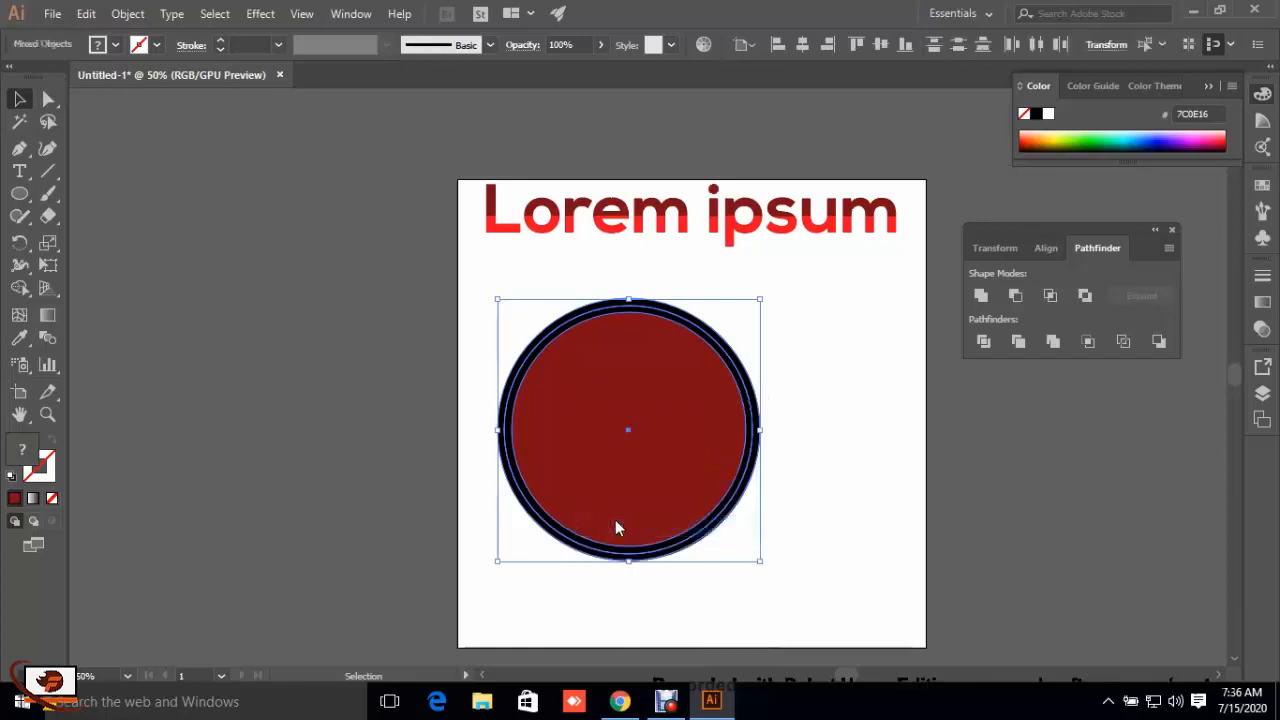
Step: Move the dark red fill circle off the artboard to the left, and shift the black ring to the right
left_click(820, 436)
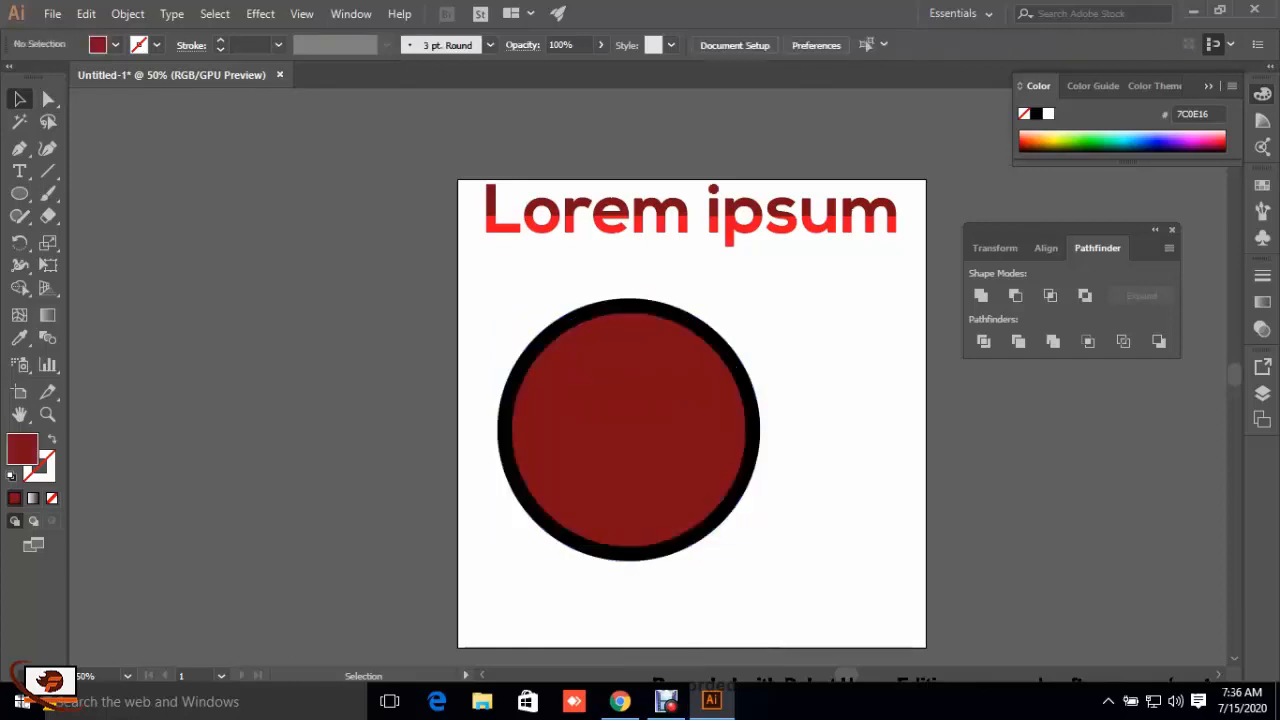
left_click_drag(633, 428, 262, 384)
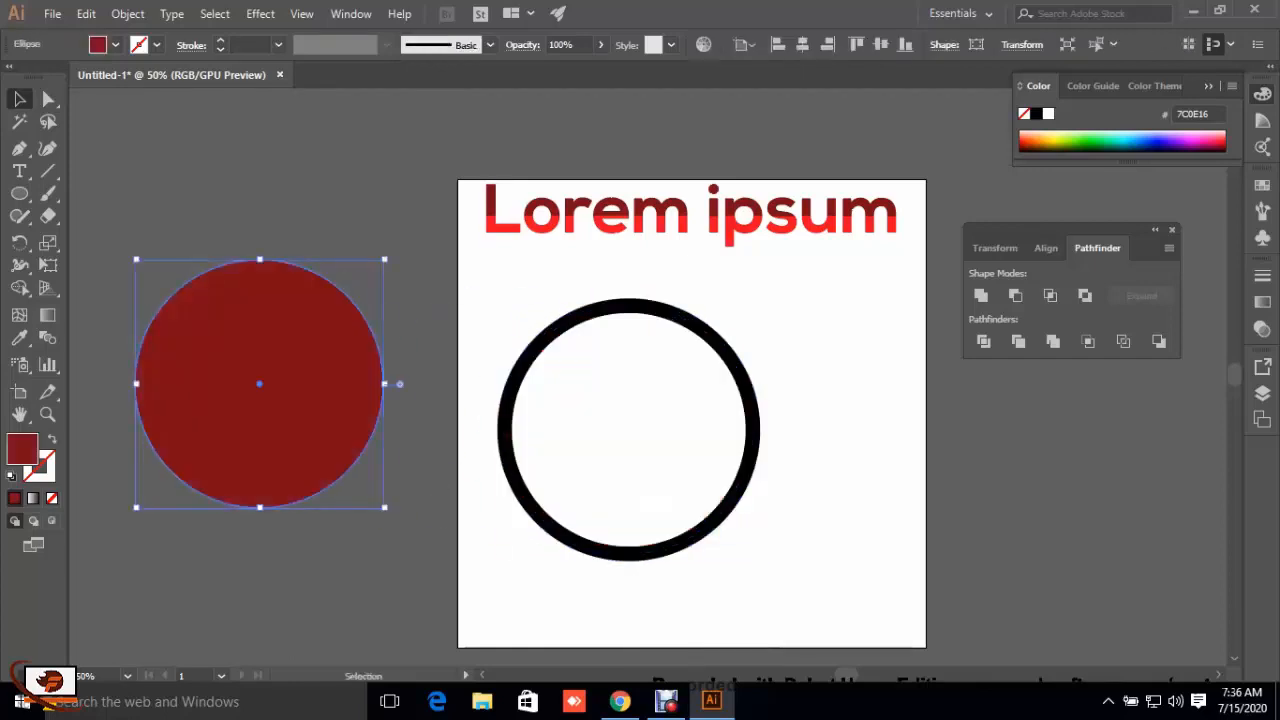
left_click_drag(756, 448, 837, 453)
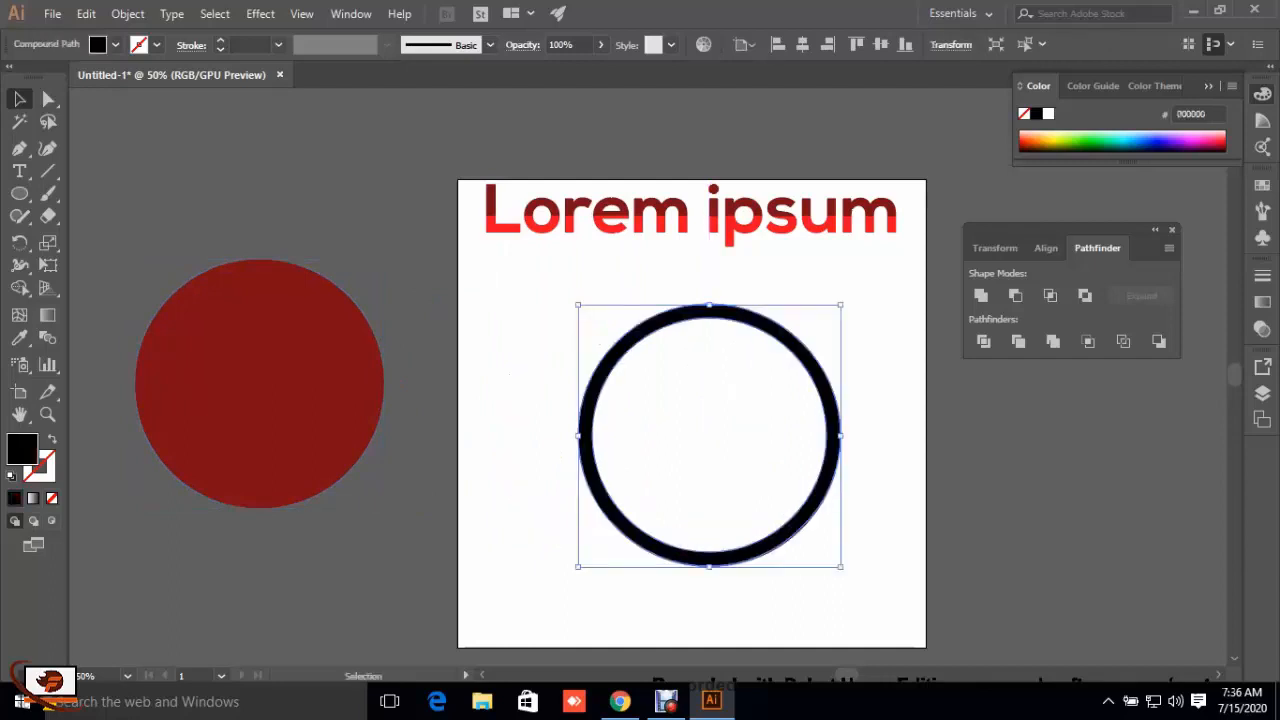
left_click(881, 453)
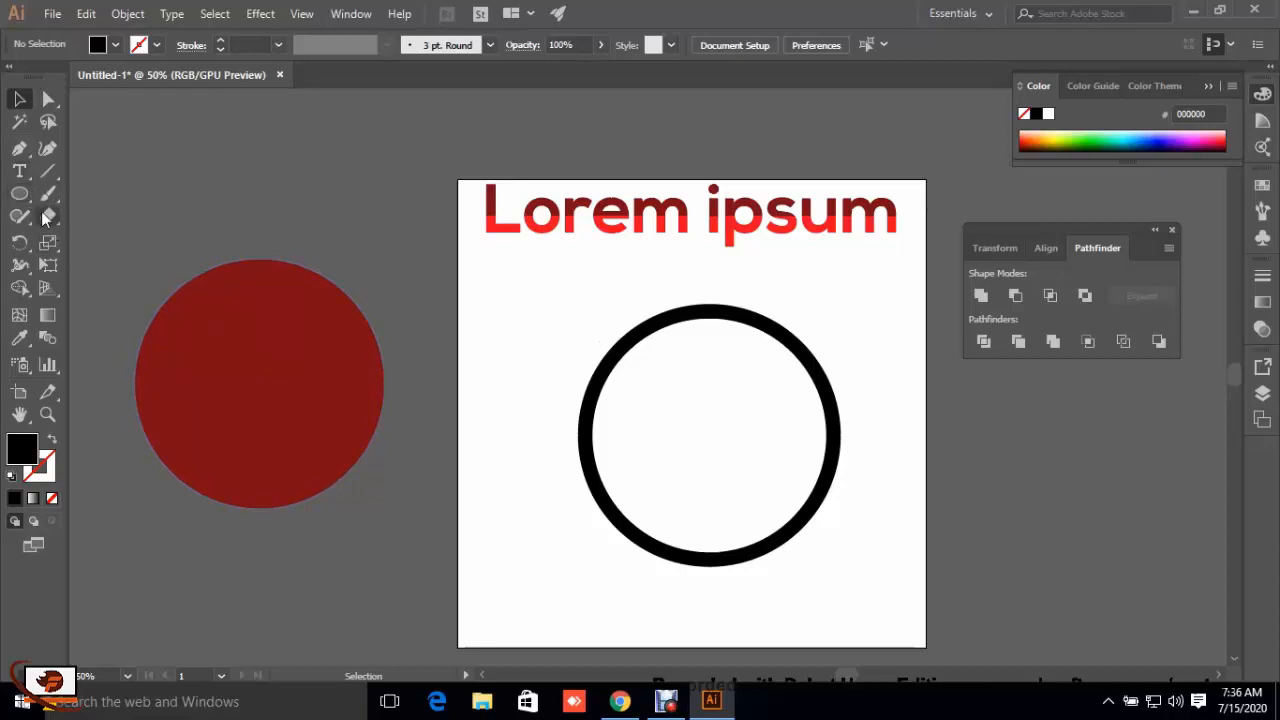
Step: Draw a narrow, tall black bar with the Rectangle tool to the left of the ring
left_click(15, 199)
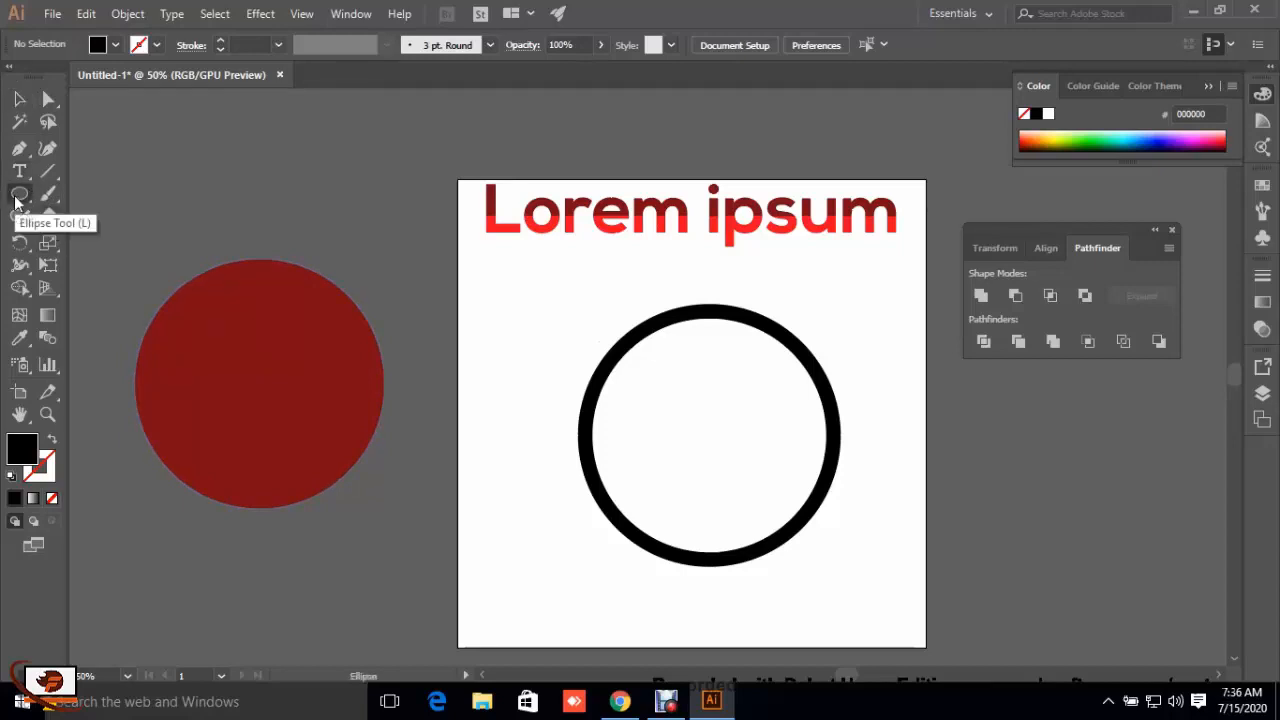
left_click_drag(15, 199, 90, 190)
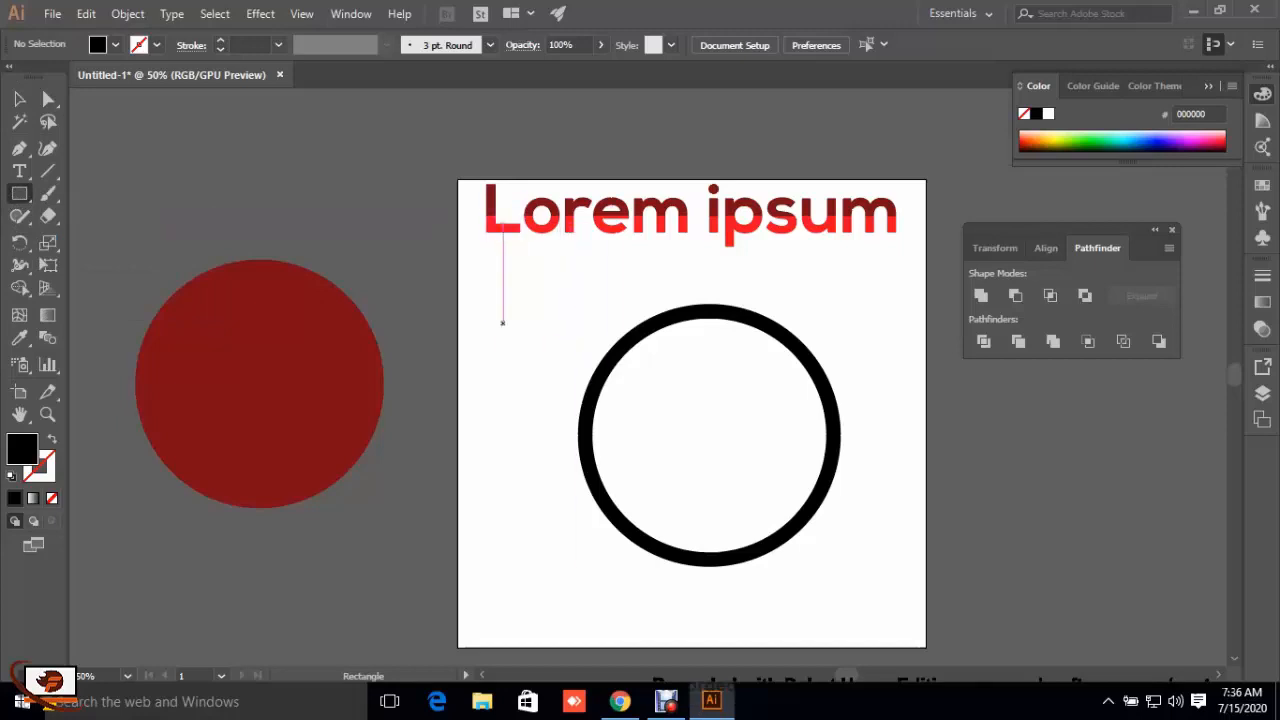
left_click_drag(502, 322, 486, 566)
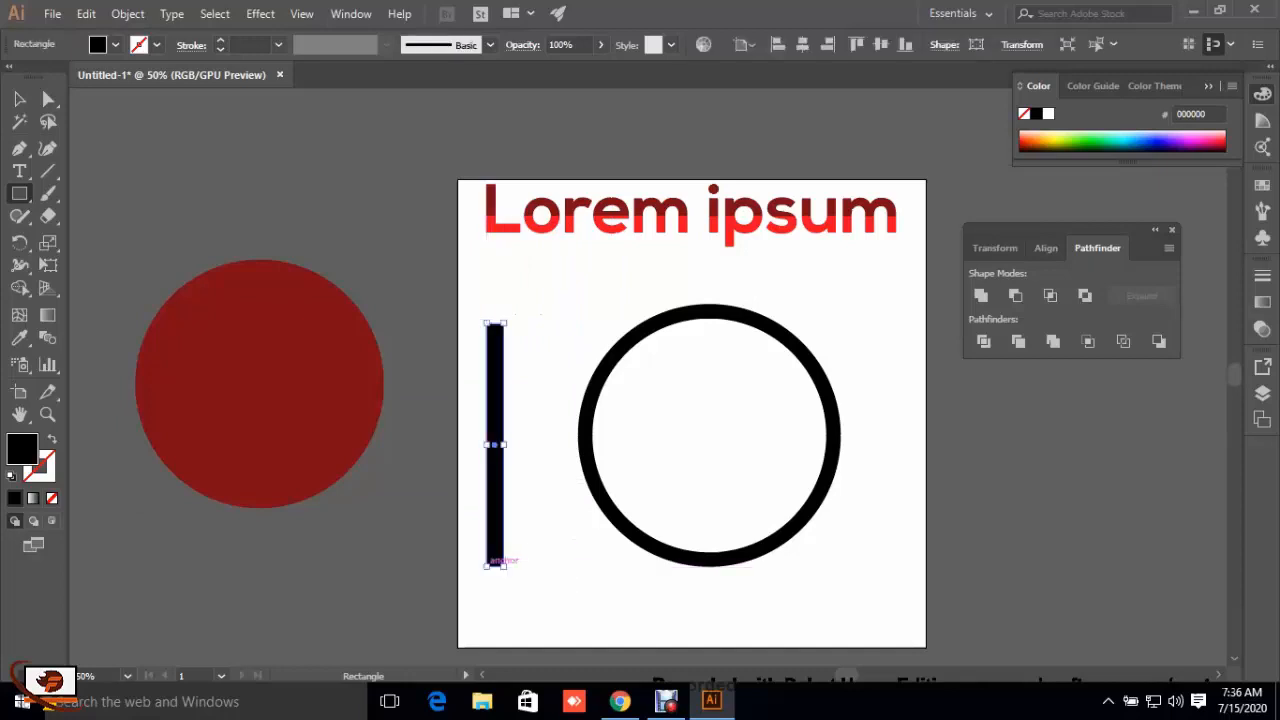
left_click(19, 99)
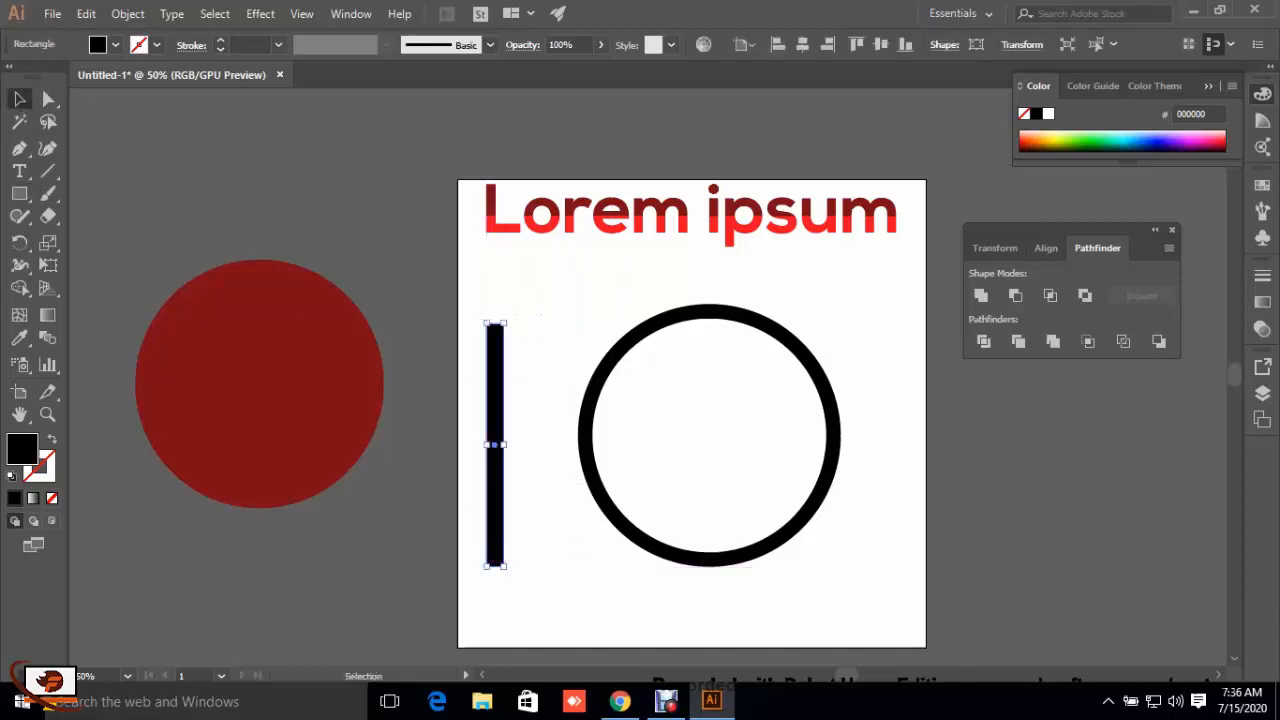
key("ctrl+shift+a")
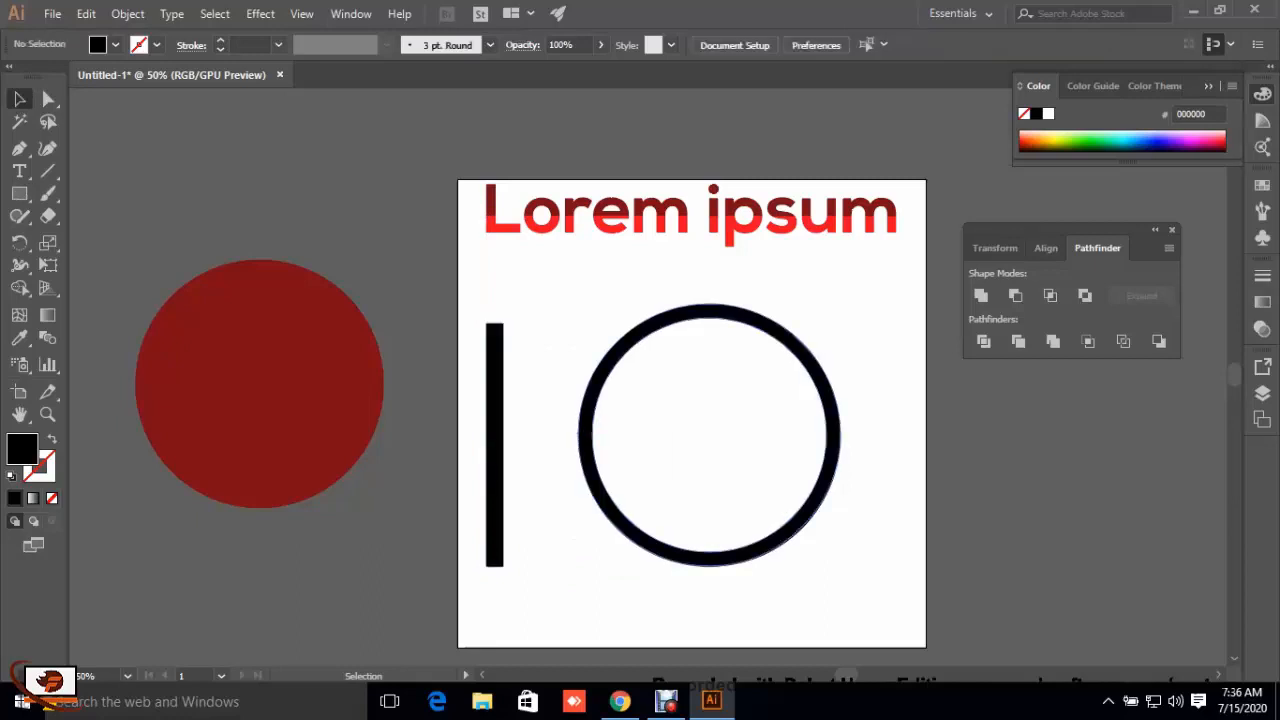
Step: Make a slightly smaller copy of the black ring, scaled from its centre, and move it off the artboard to the lower right
left_click(592, 394)
key("a")
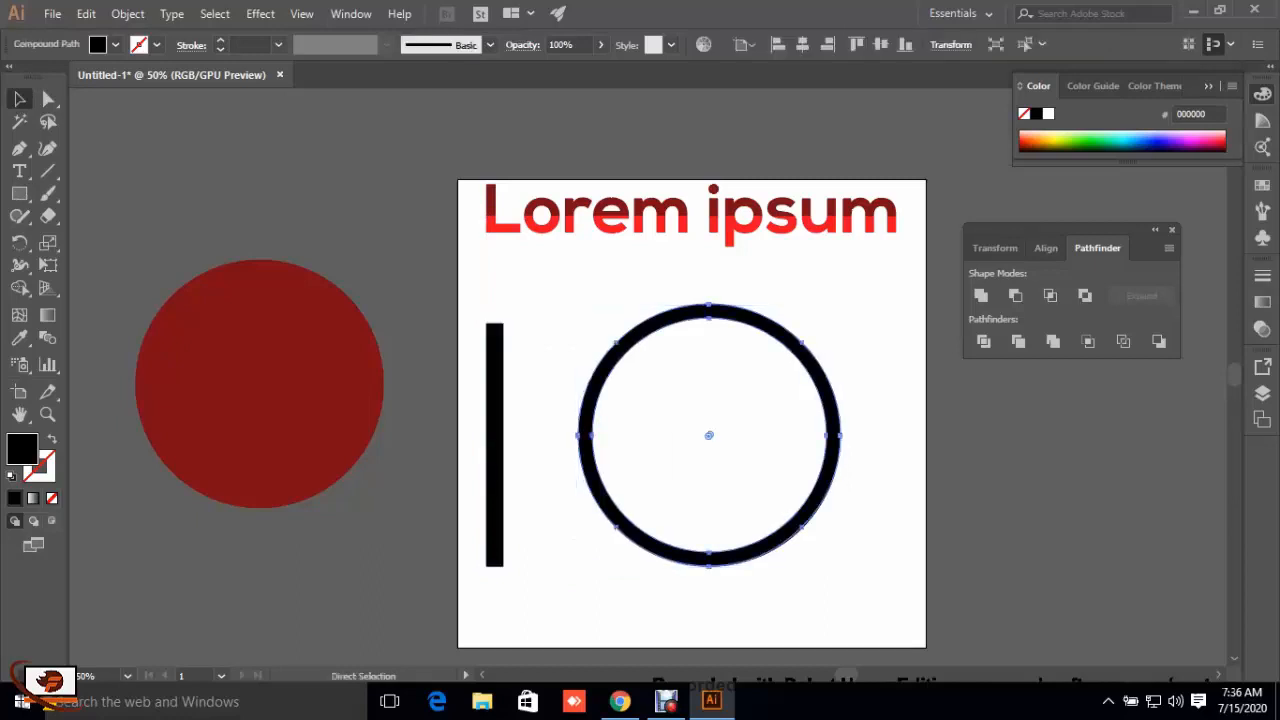
key("v")
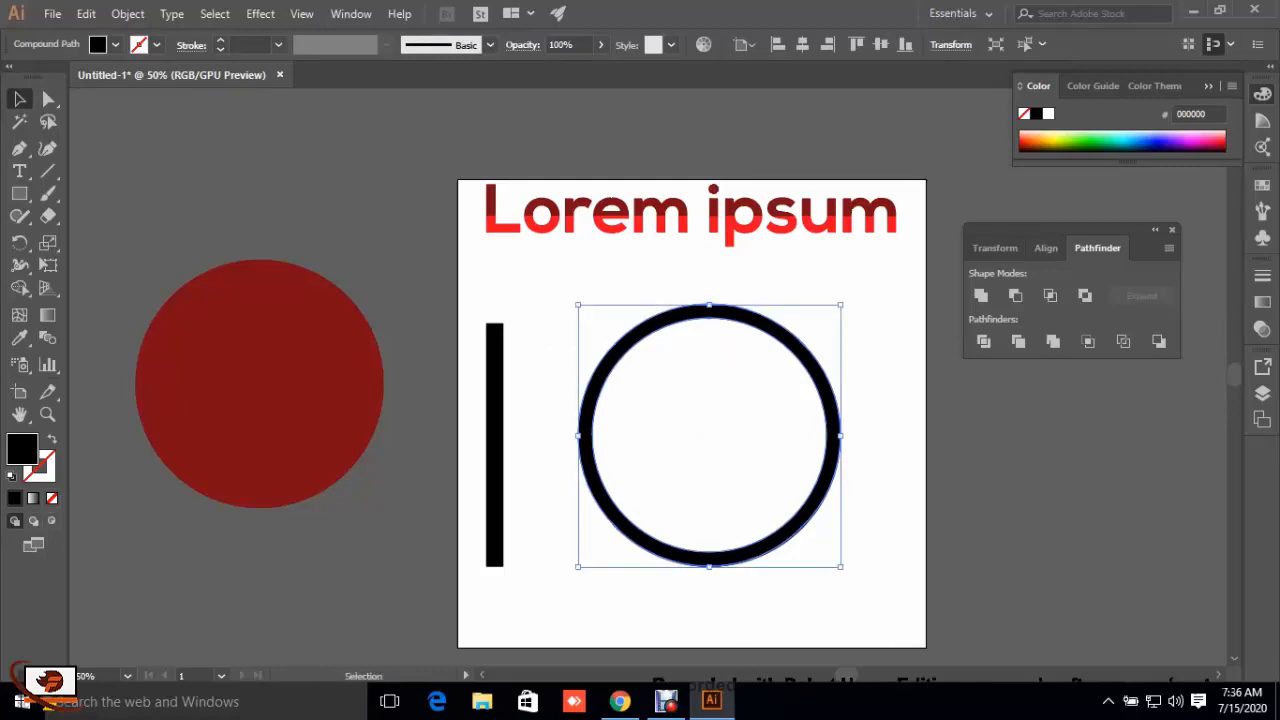
key("a")
key("v")
left_click_drag(840, 304, 826, 319)
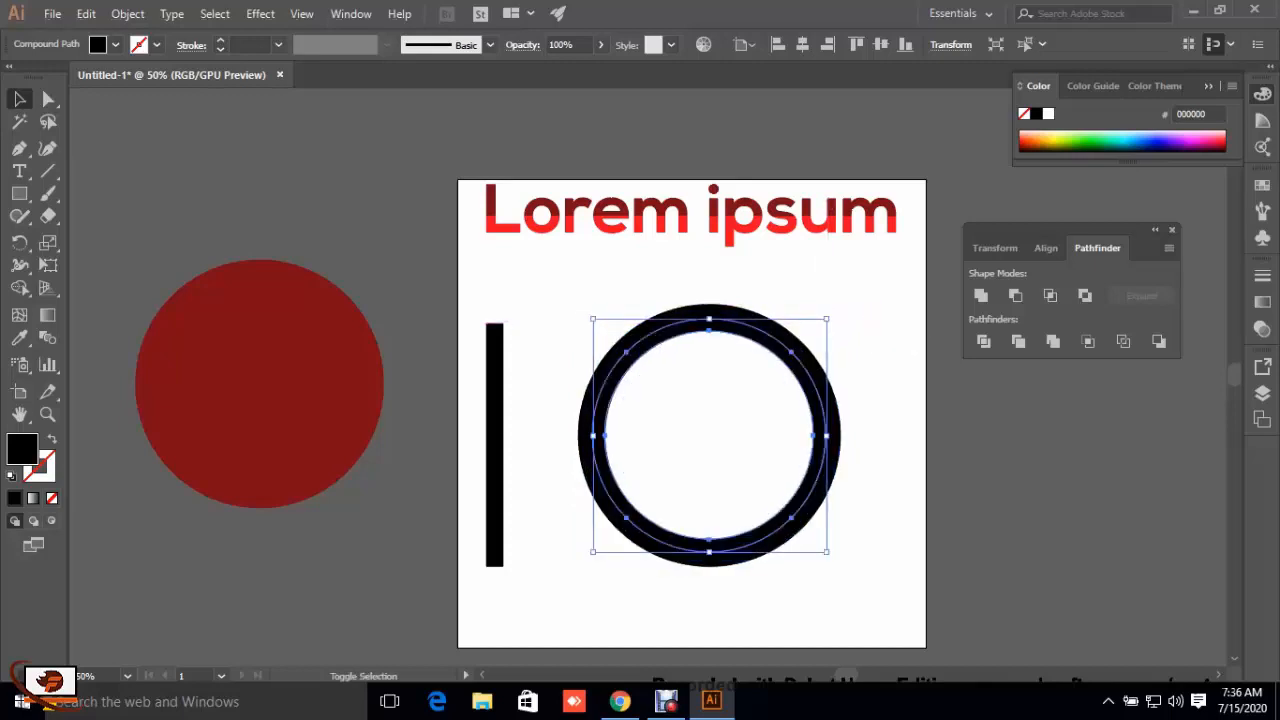
left_click_drag(709, 319, 1061, 440)
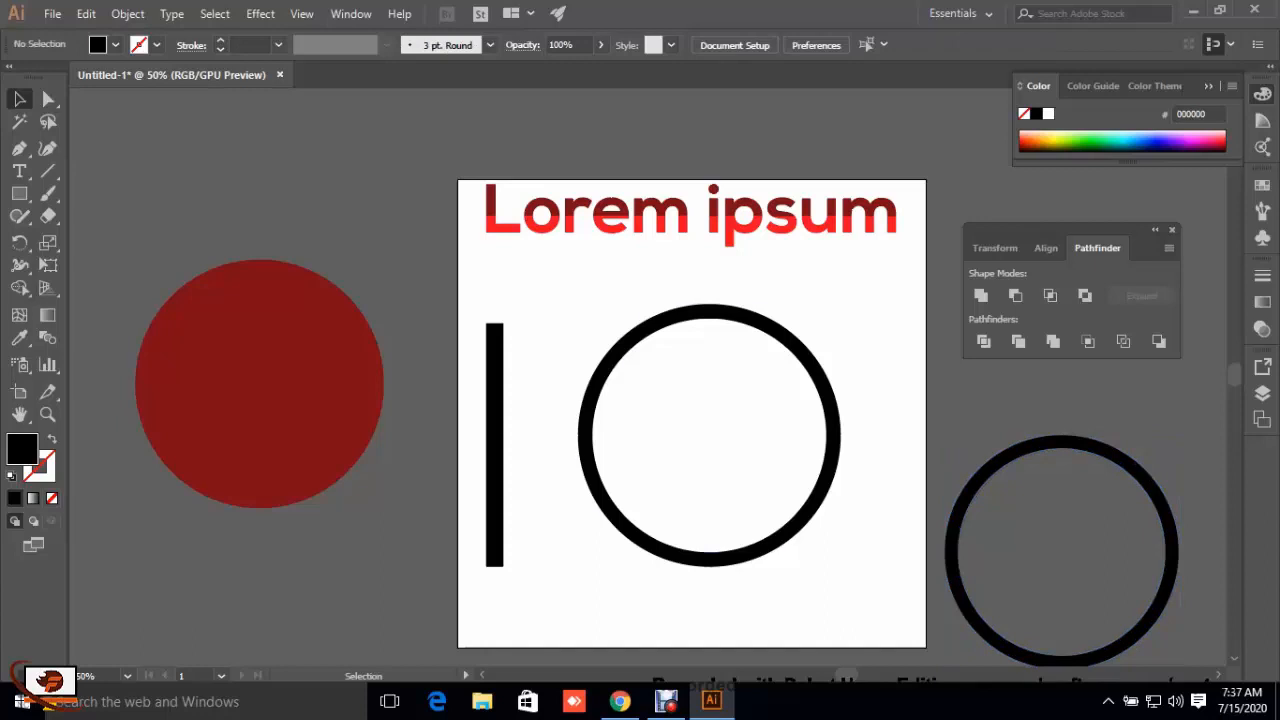
Step: Widen the vertical black bar slightly and place a copy of it between the original bar and the ring
left_click(500, 443)
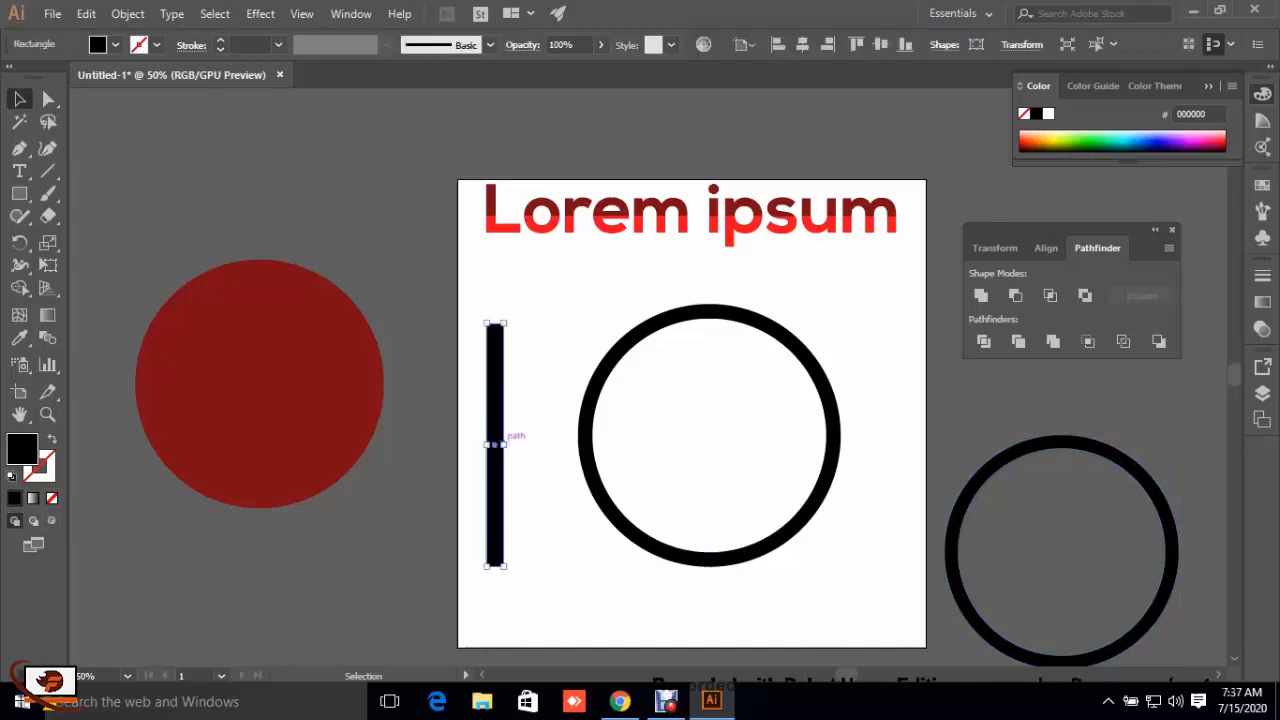
left_click_drag(504, 445, 511, 445)
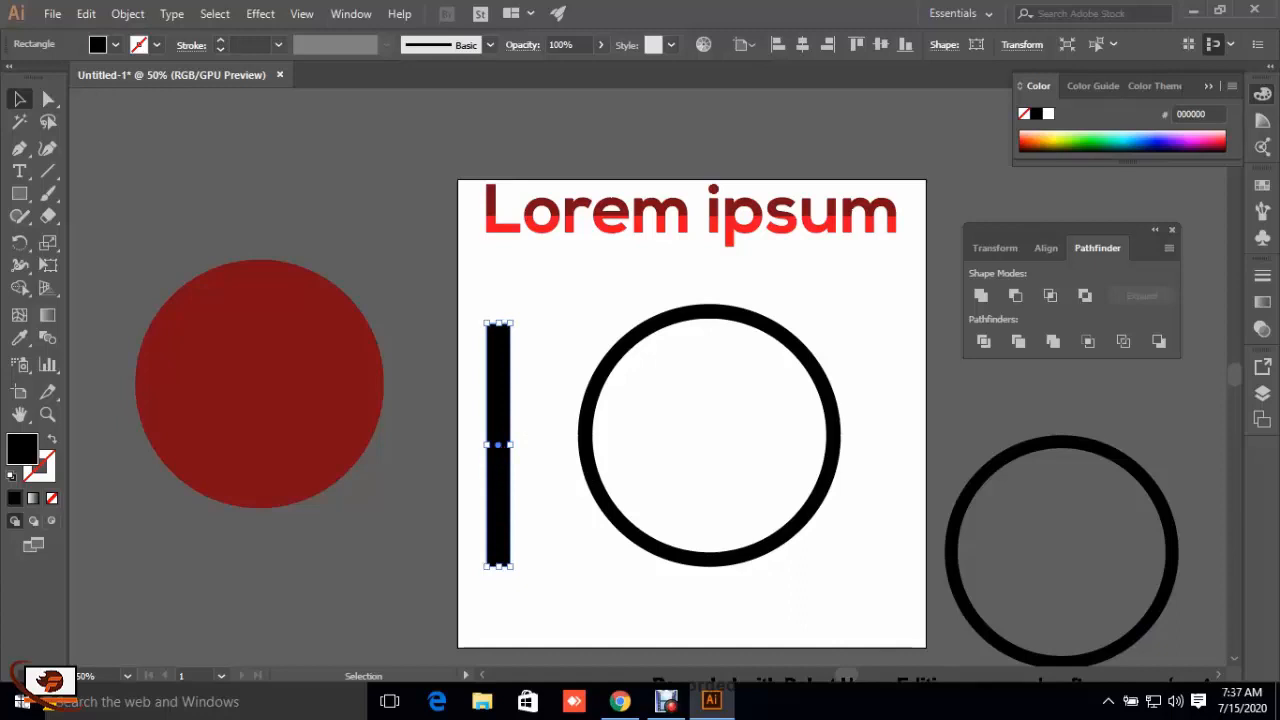
left_click_drag(487, 444, 565, 444)
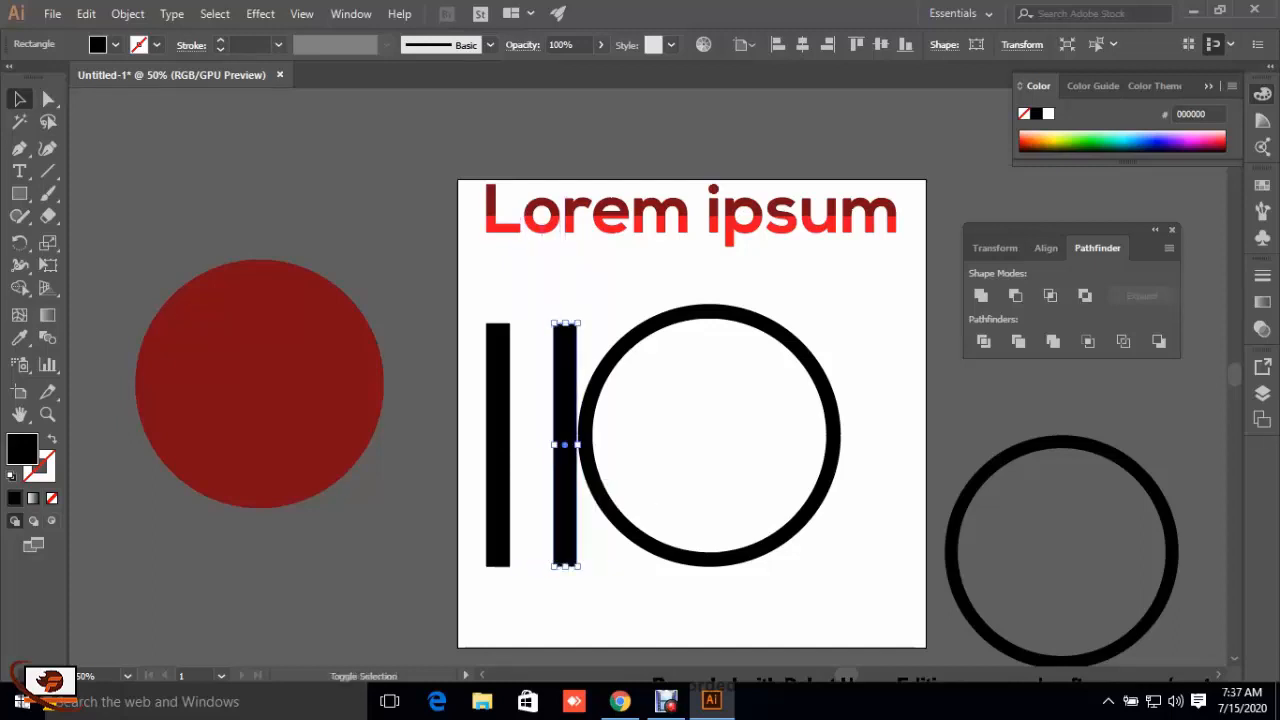
key("ctrl+shift+a")
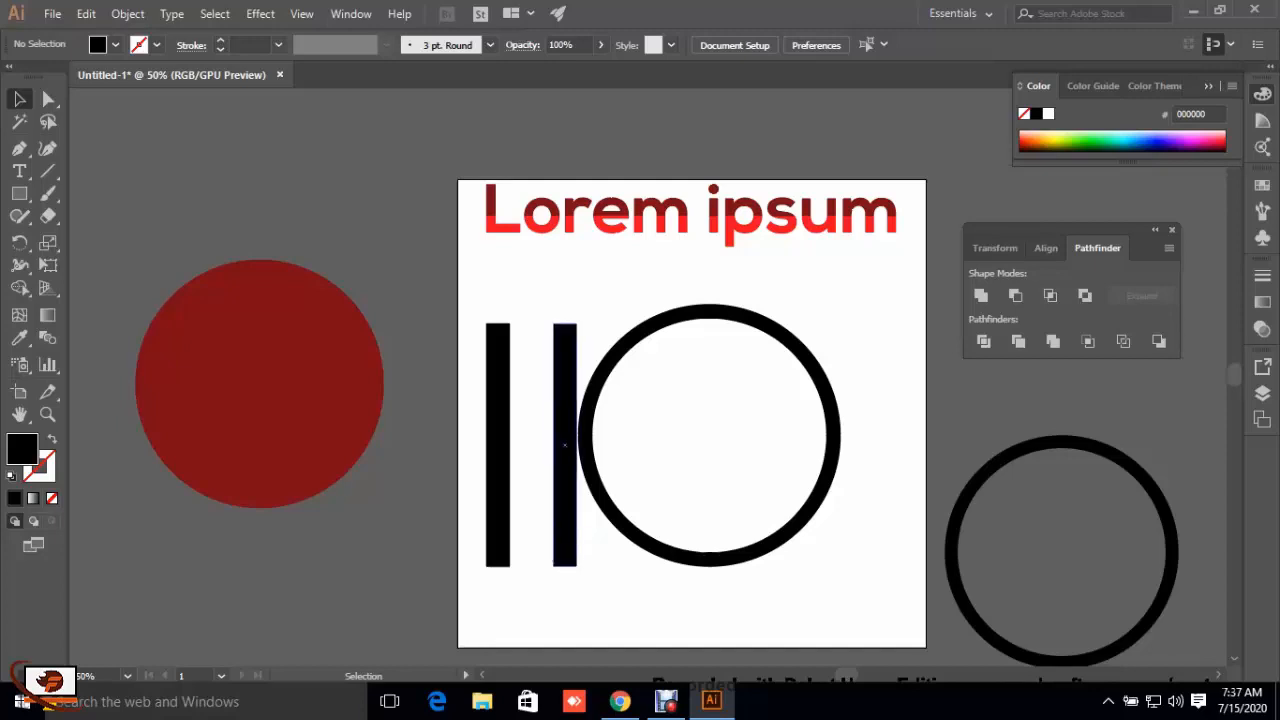
Step: Rotate the two black bars about 45° in opposite directions so that they cross each other
left_click(564, 540)
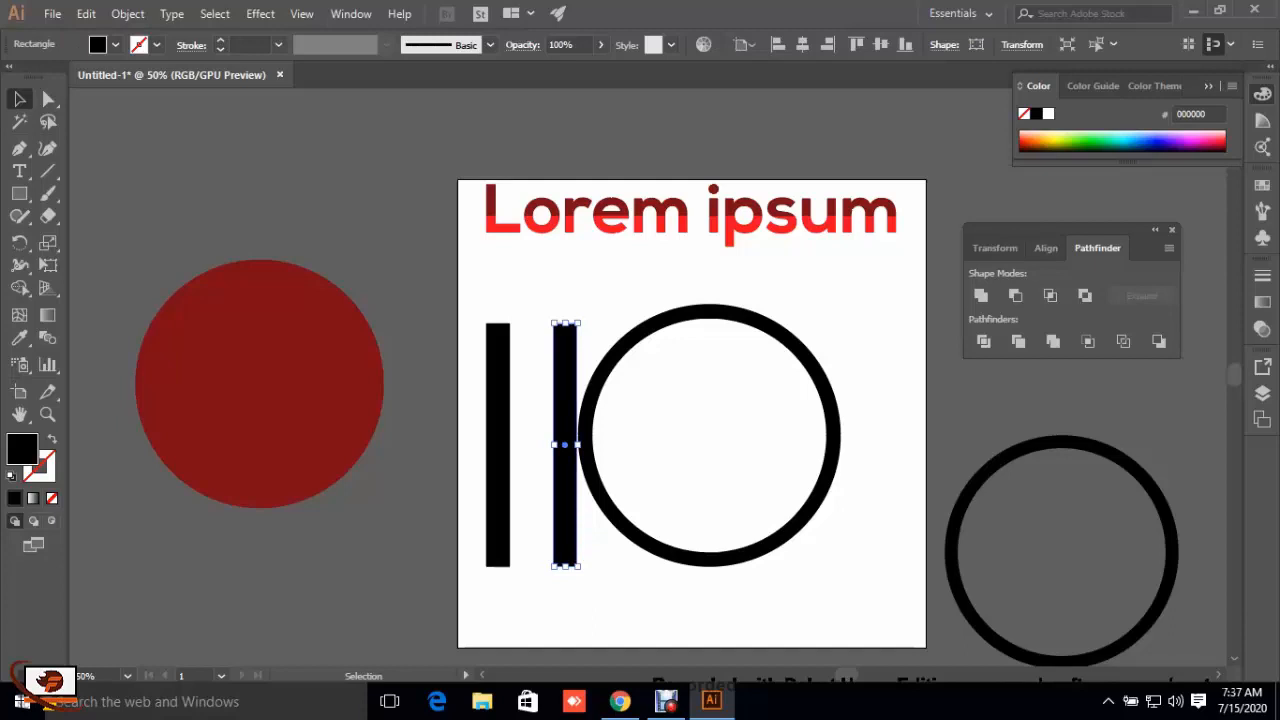
left_click_drag(583, 571, 525, 562)
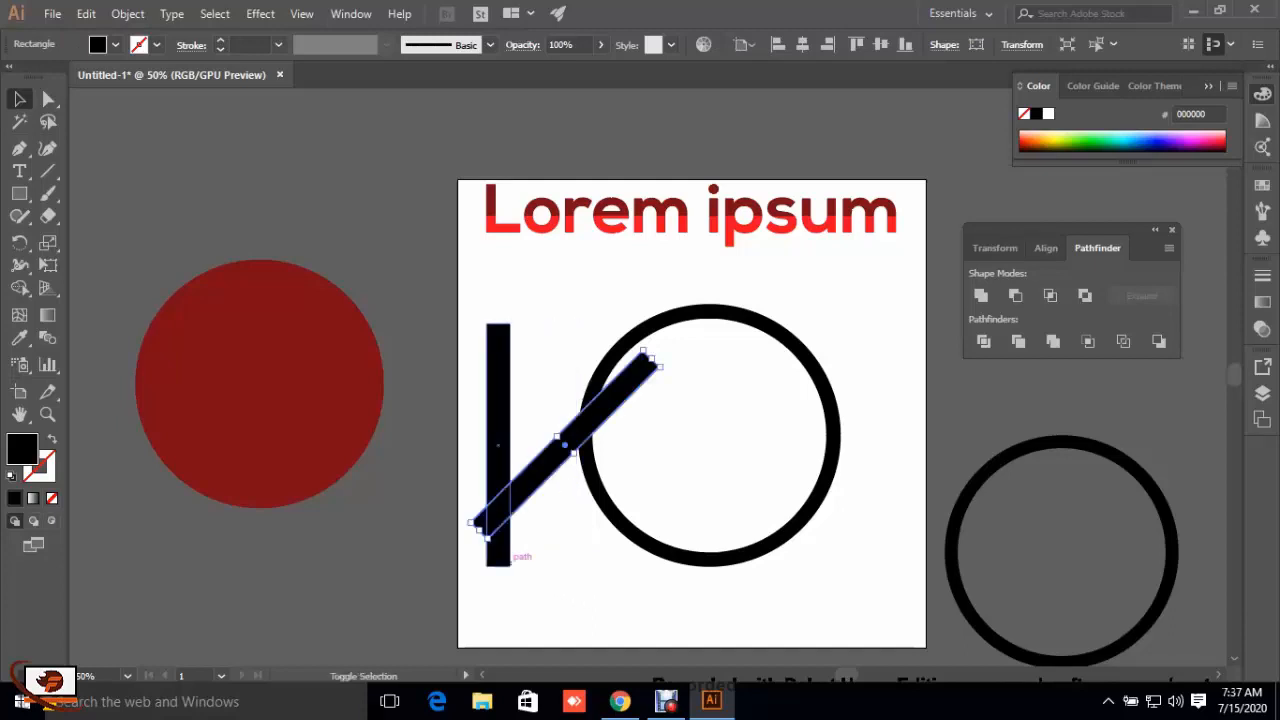
left_click(500, 444)
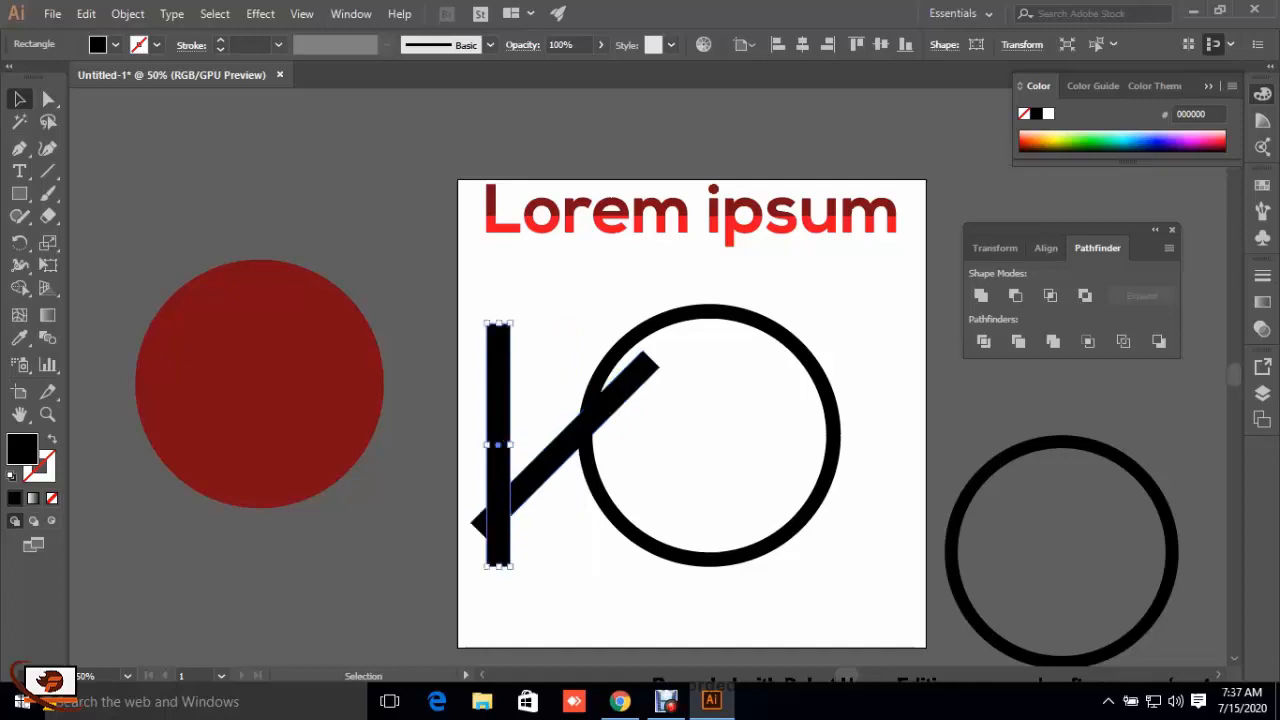
left_click_drag(527, 583, 590, 522)
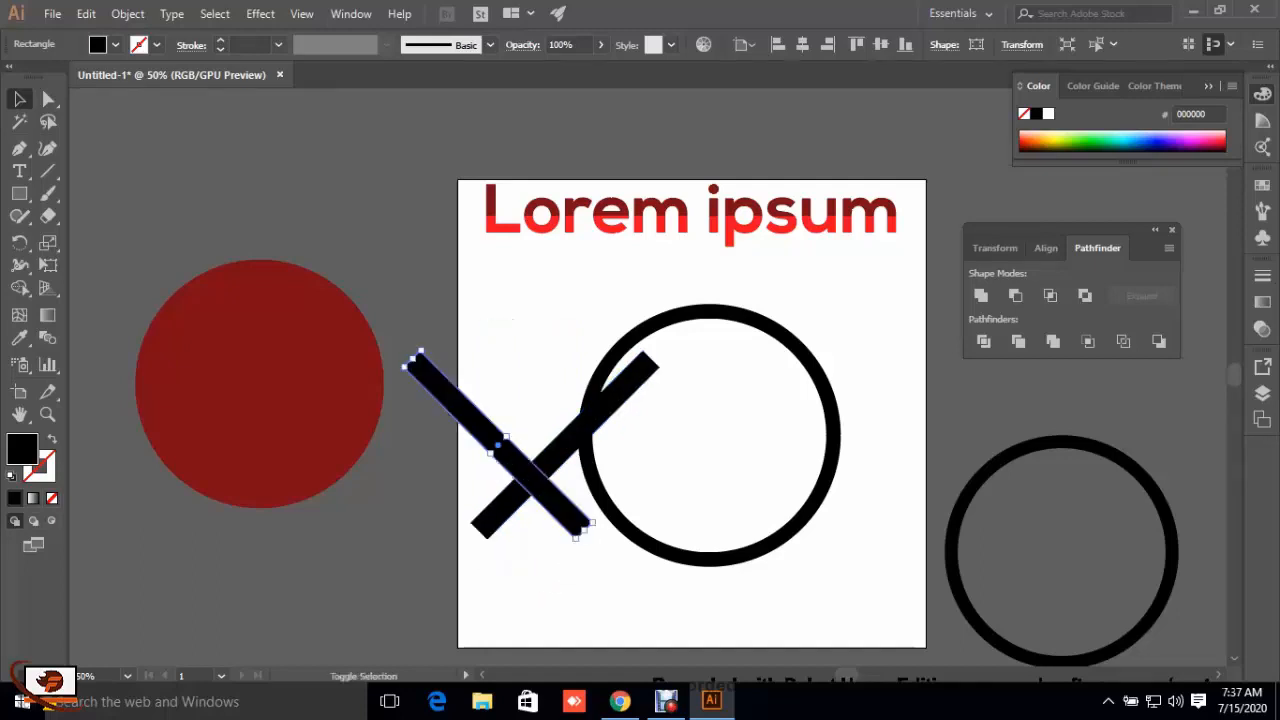
key("ctrl+shift+a")
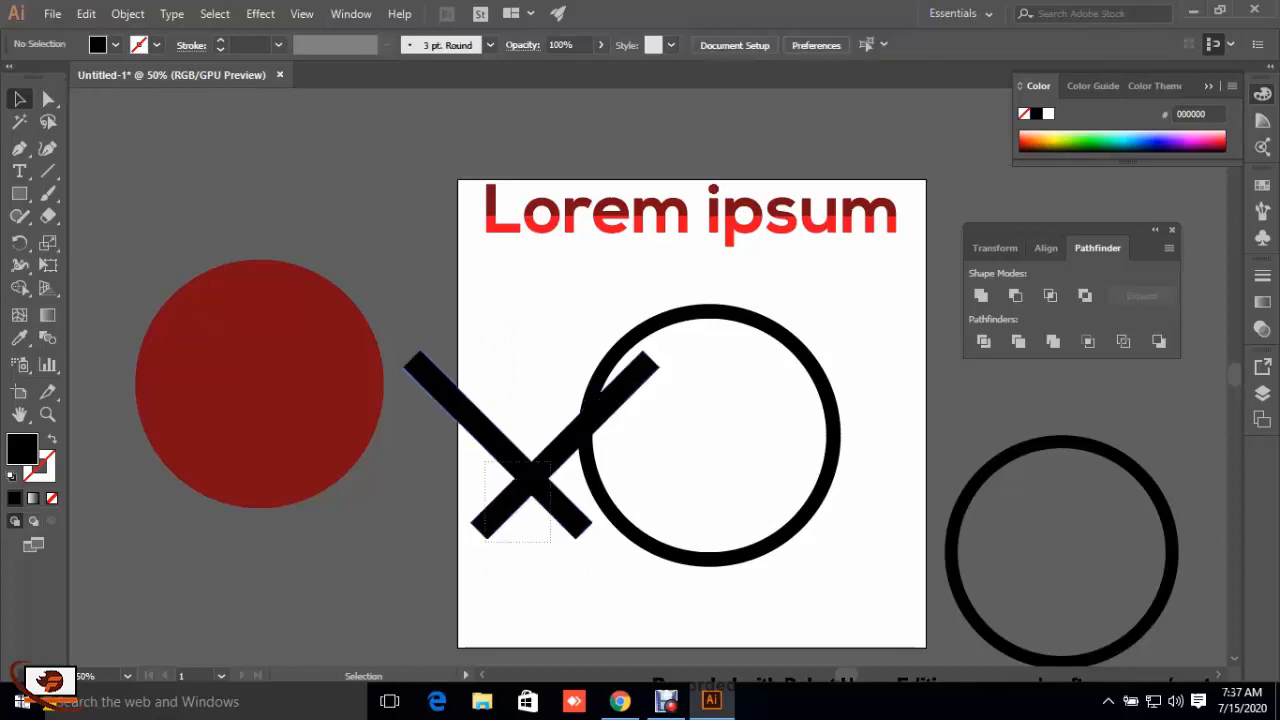
Step: Move the crossed bars onto the black ring, and place a copy of one bar off the artboard over the dark red circle
left_click_drag(550, 541, 552, 543)
left_click_drag(559, 478, 487, 322)
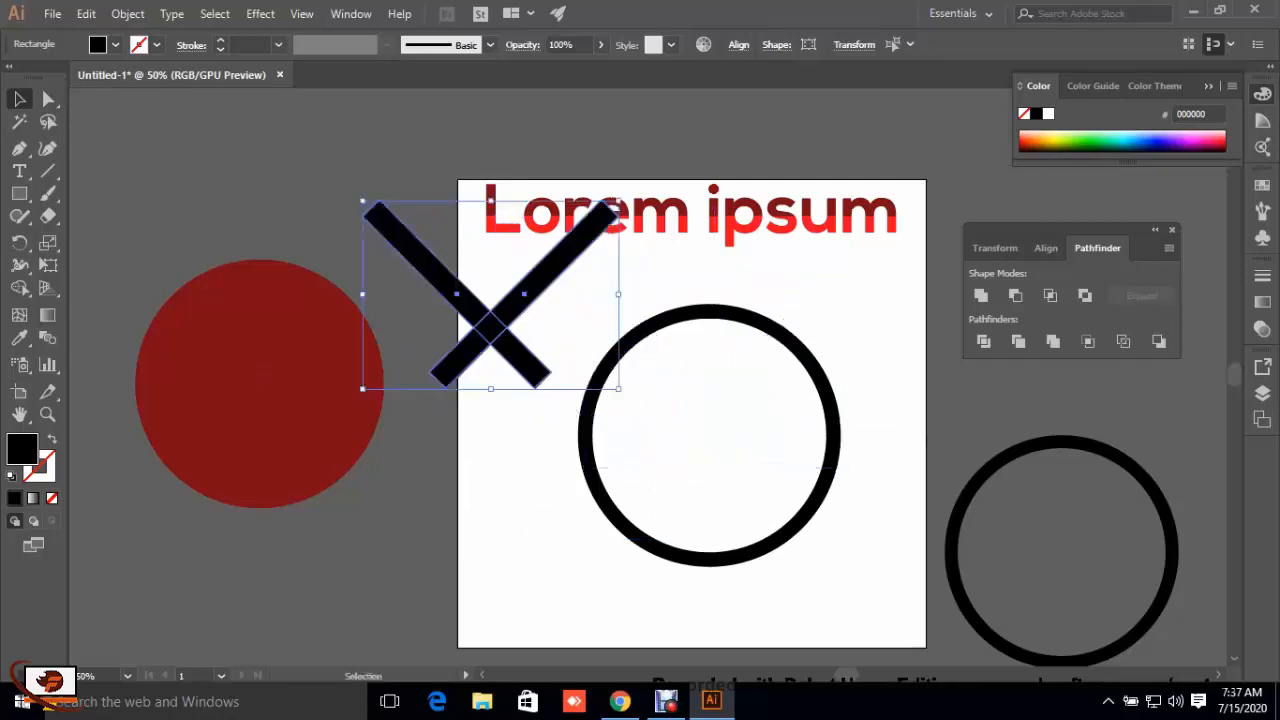
left_click(598, 382)
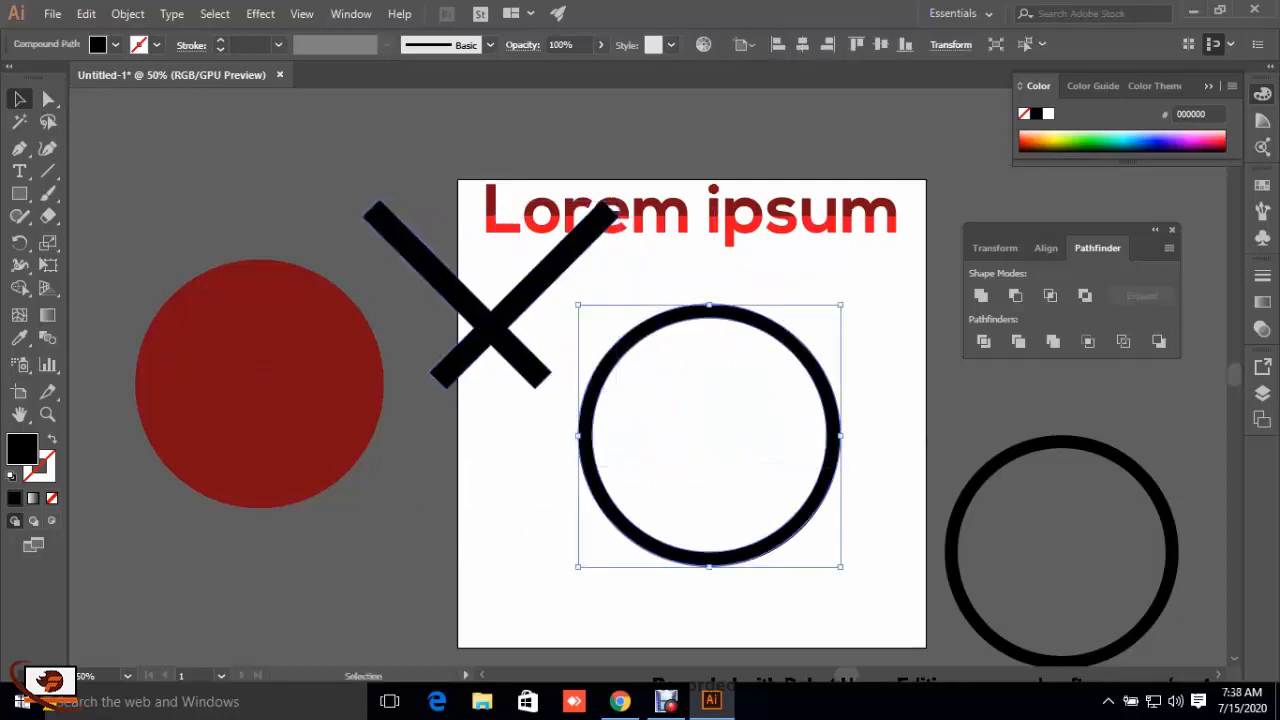
left_click_drag(492, 292, 714, 388)
key("ctrl+shift+a")
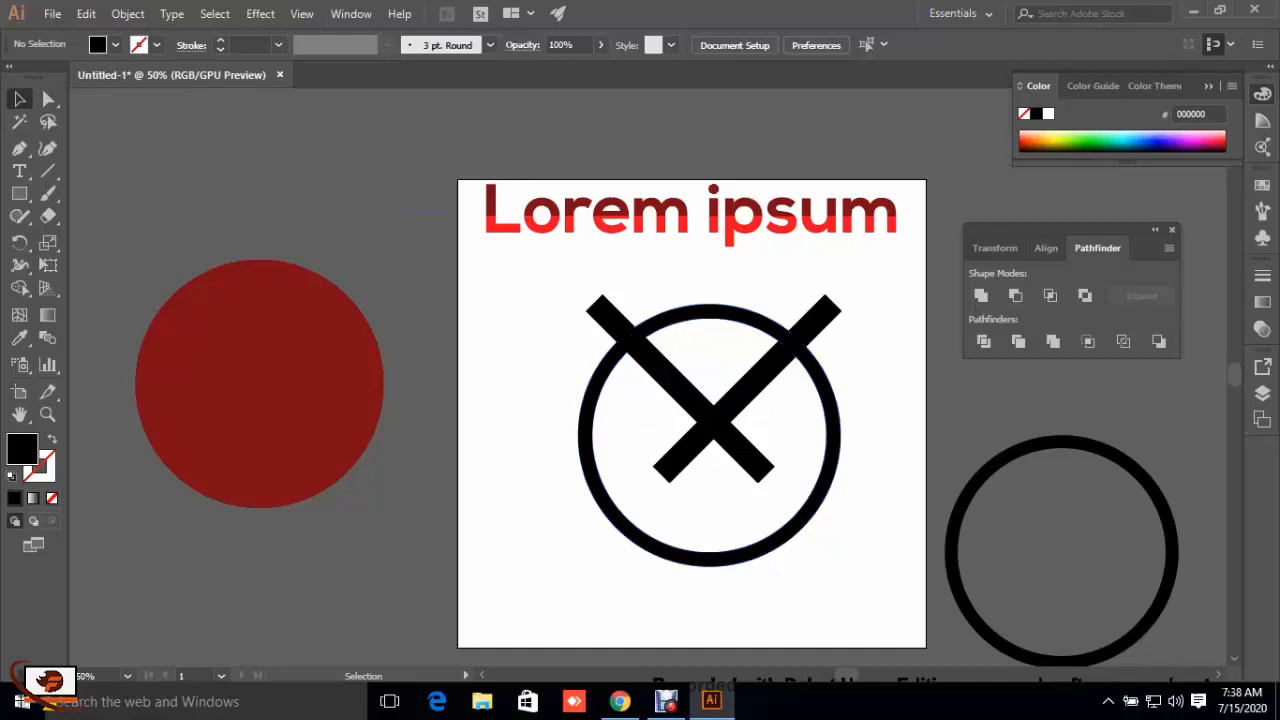
left_click_drag(690, 395, 360, 555, "alt")
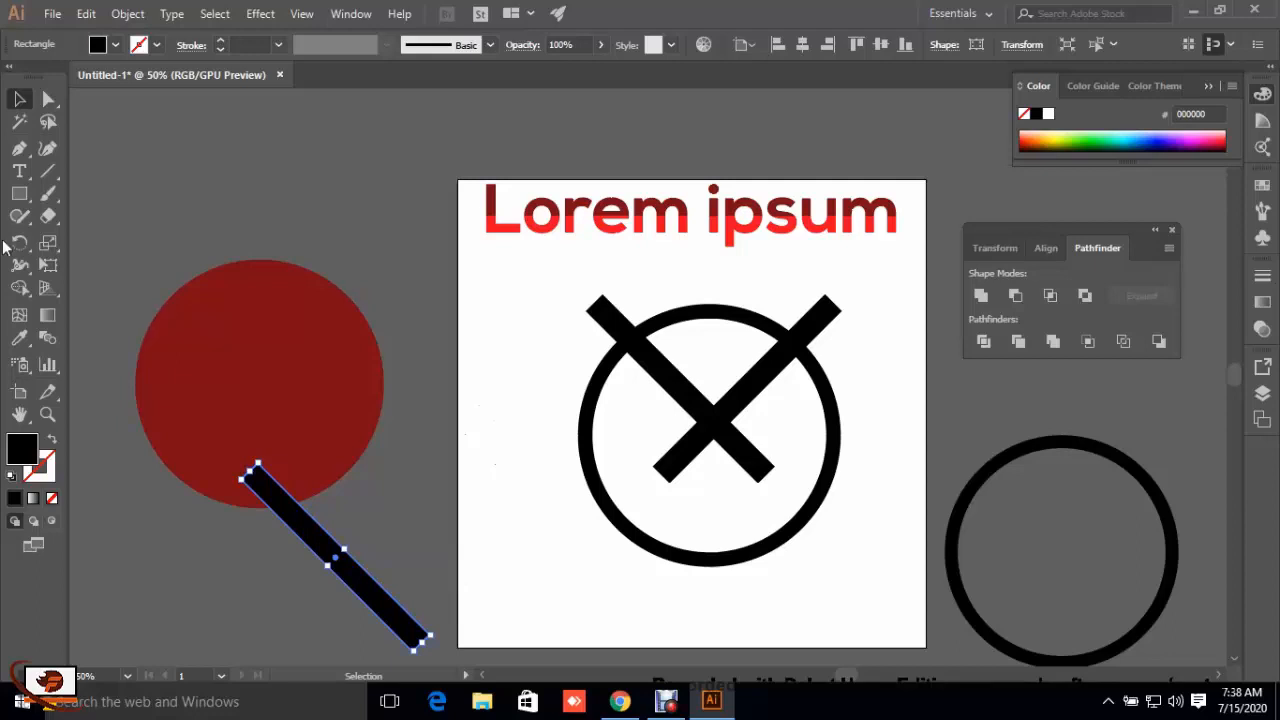
Step: Draw a horizontal line with the Line Segment tool through the crossing of the bars, and nudge it up slightly
left_click(48, 171)
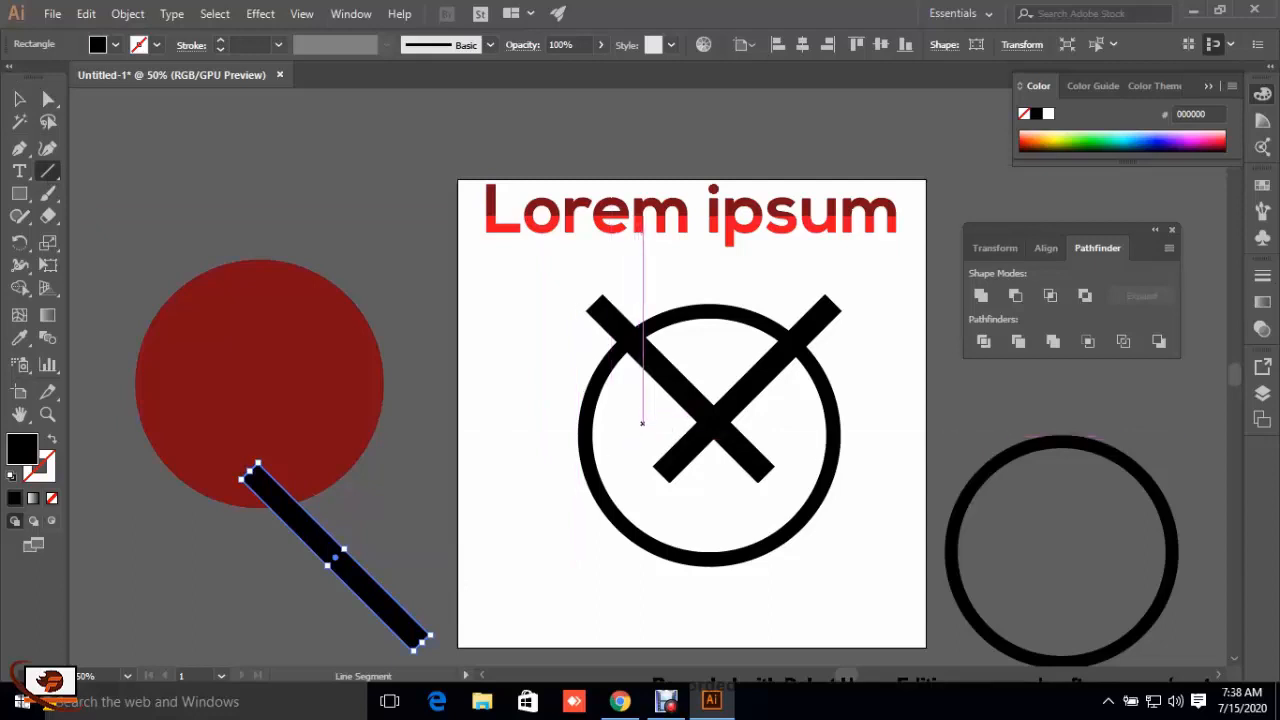
left_click_drag(642, 423, 801, 425)
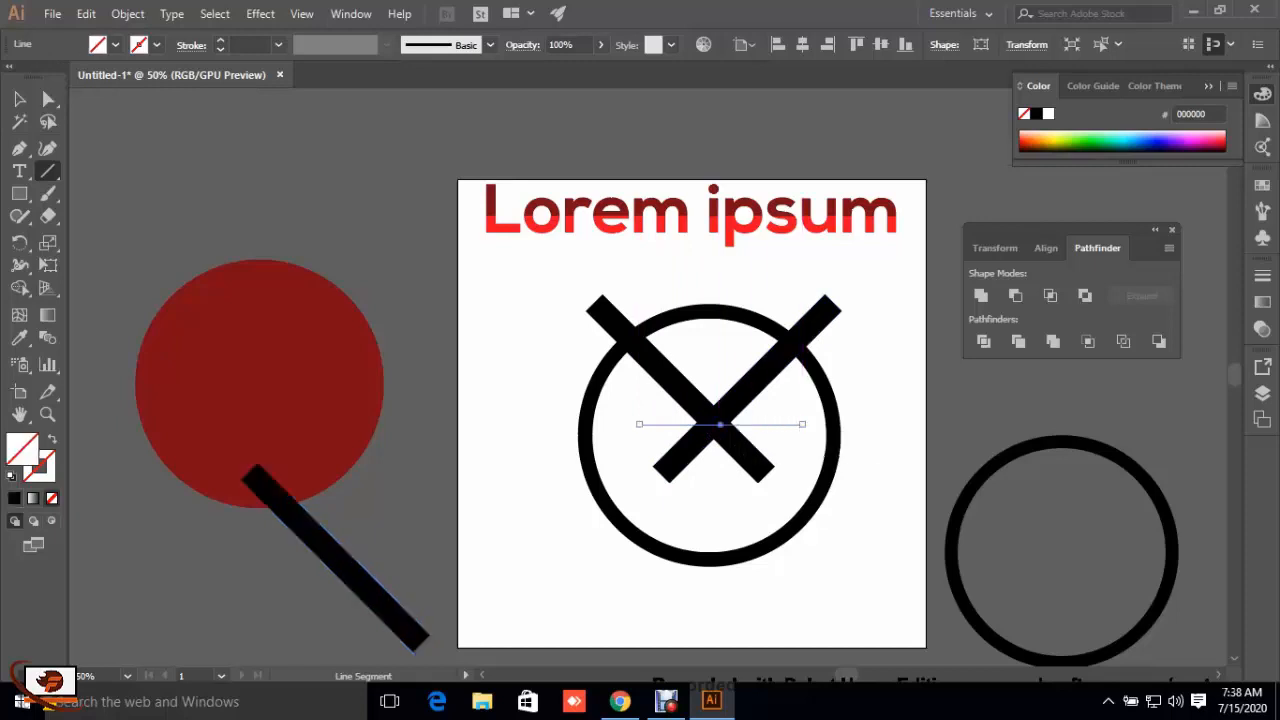
key("Up")
key("Up")
key("Up")
key("Up")
key("Up")
key("Up")
key("Up")
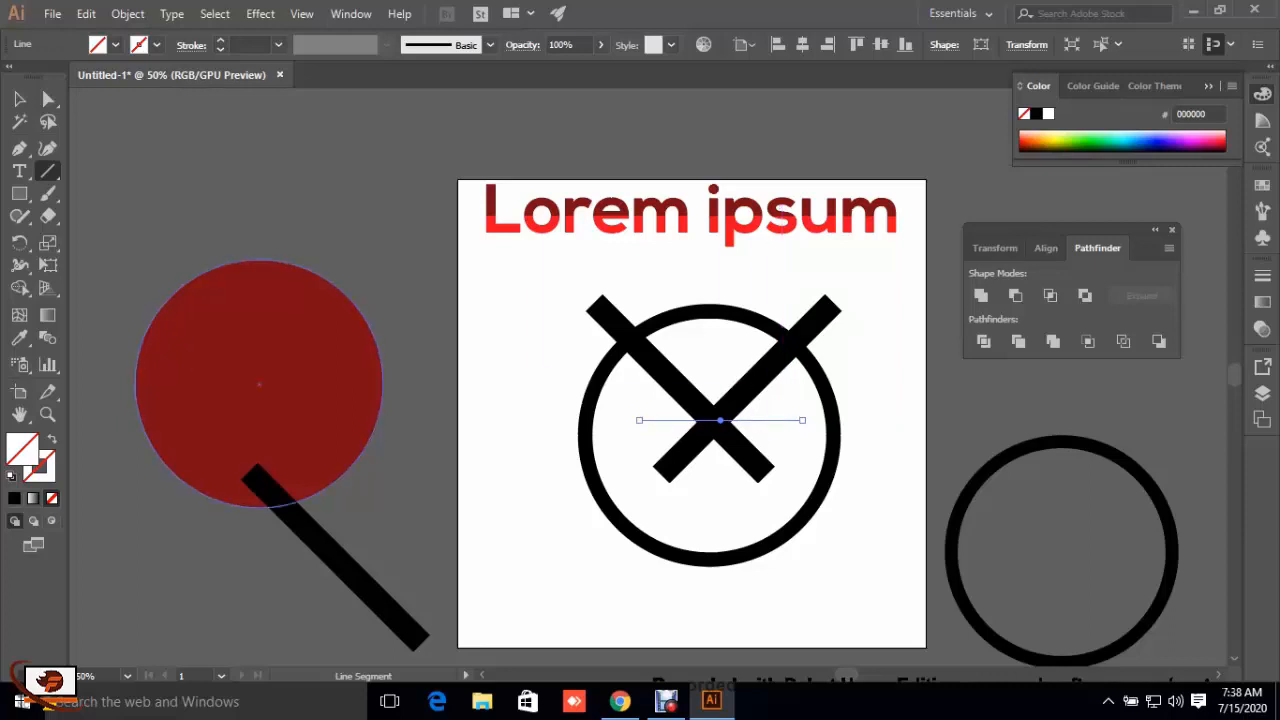
Step: Give the horizontal line across the crossed bars a dark red stroke
left_click(18, 99)
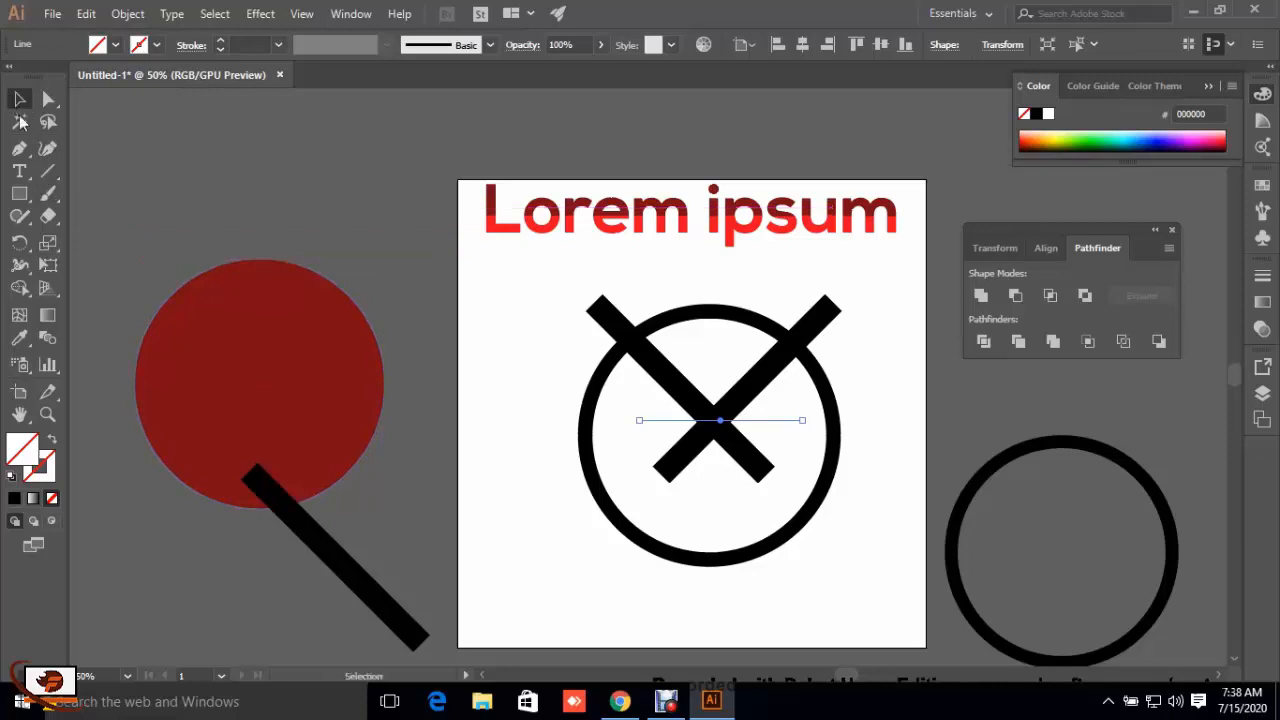
key("ctrl+shift+a")
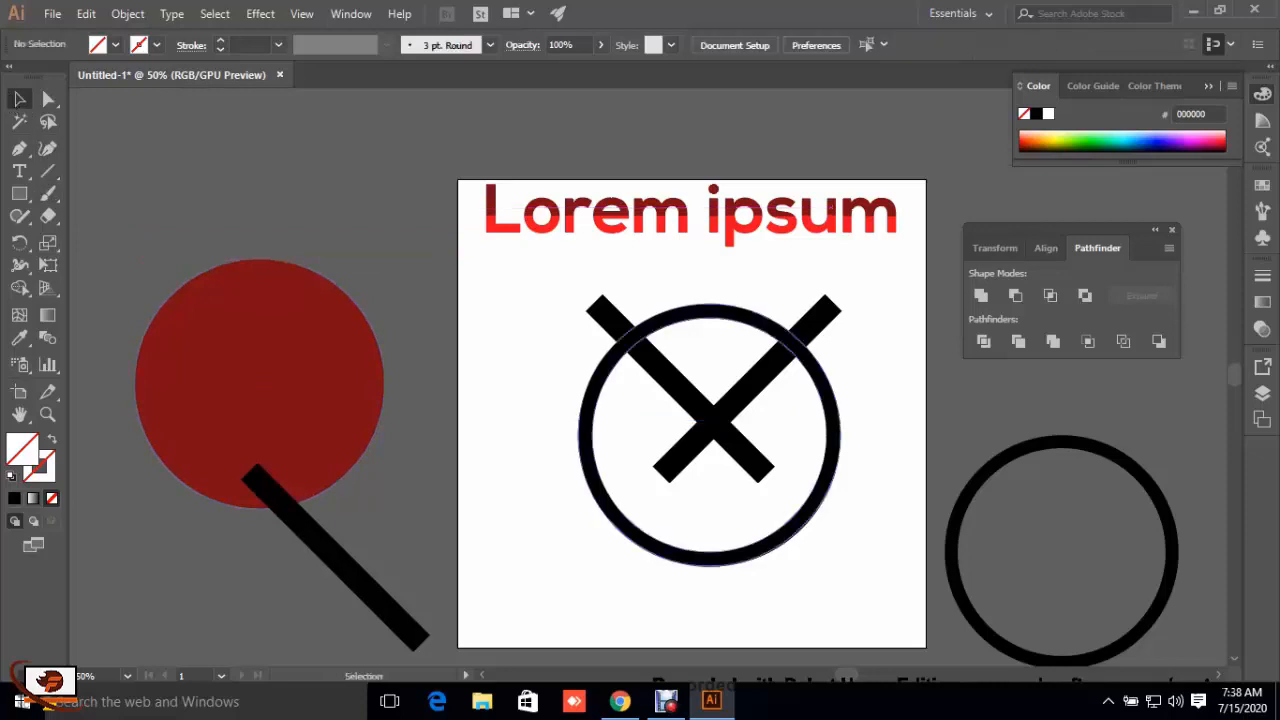
left_click(655, 421)
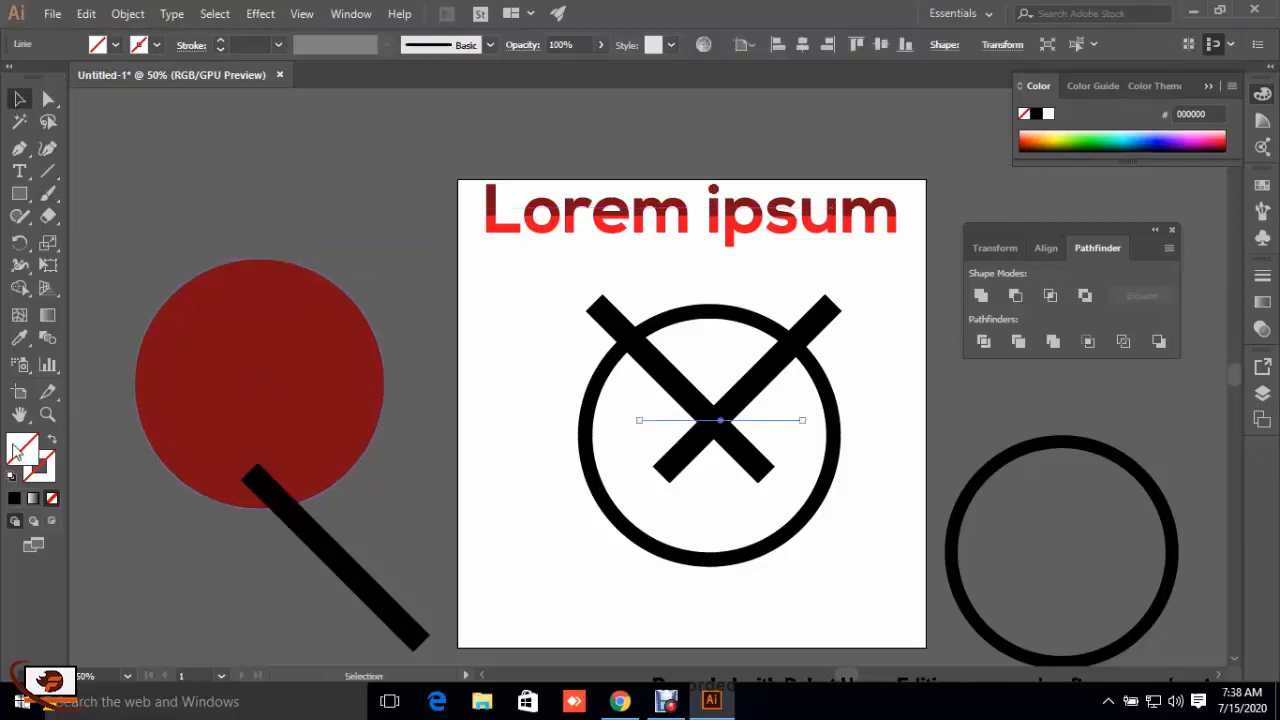
double_click(50, 472)
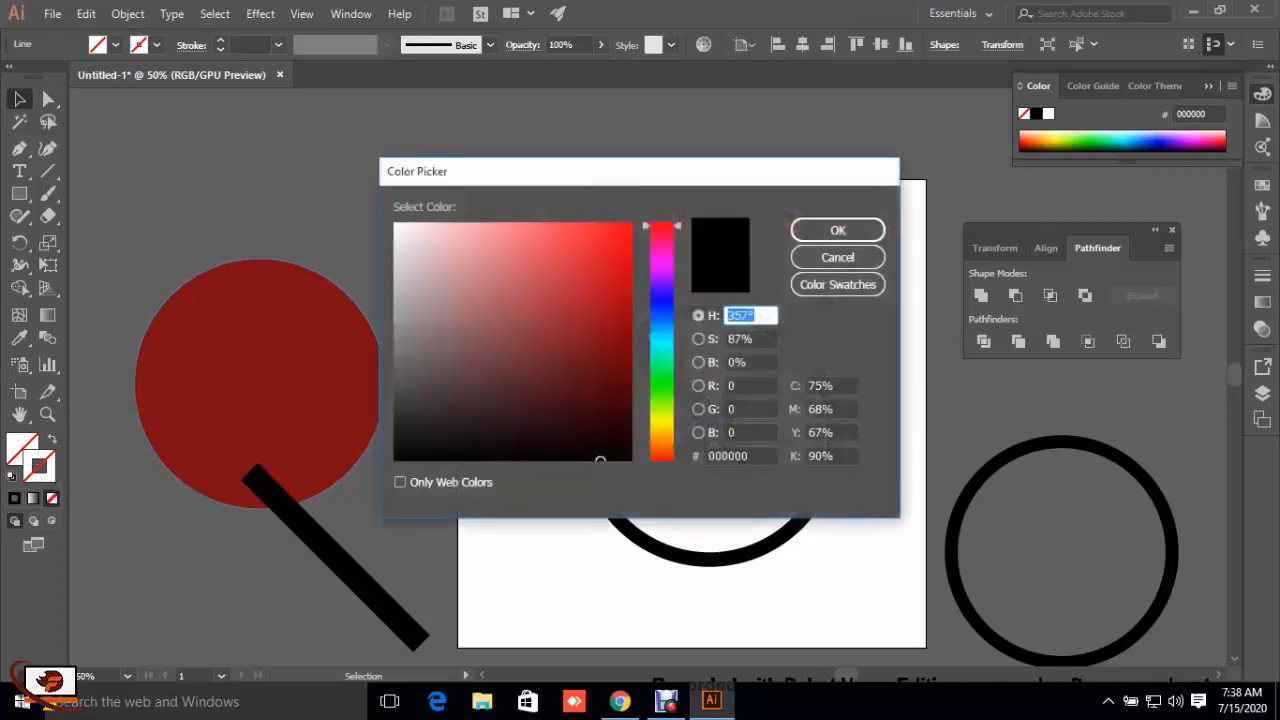
left_click_drag(590, 358, 629, 328)
left_click(836, 231)
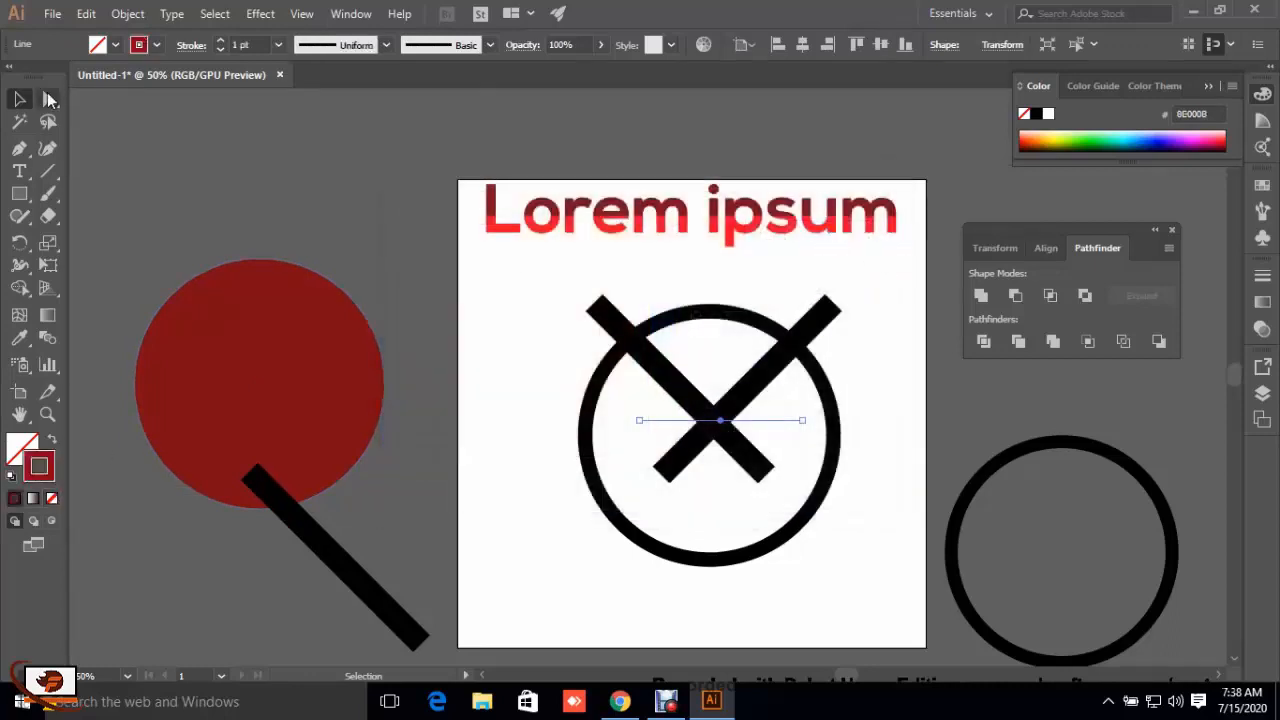
key("ctrl+shift+a")
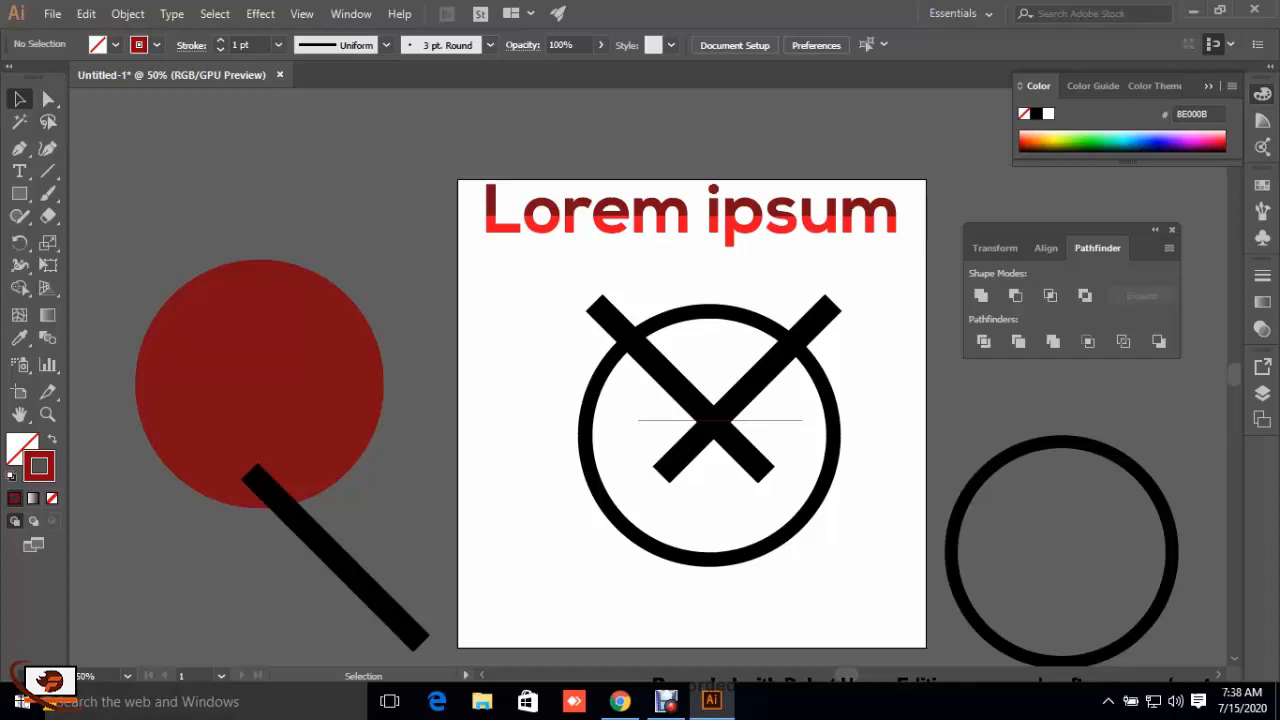
Step: Move the spare ring farther from the artboard, and cut away the crossed bars' lower ends below the horizontal line with the Shape Builder
left_click_drag(1062, 546, 1141, 582)
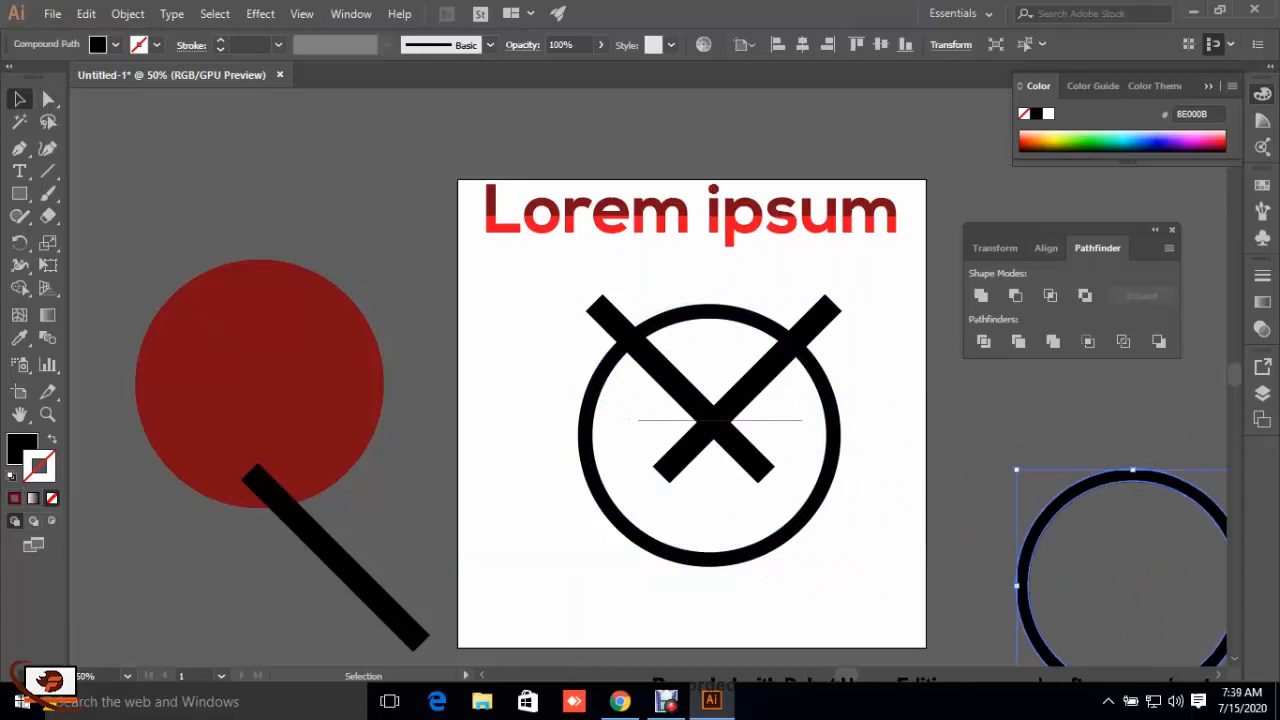
left_click_drag(591, 357, 590, 525)
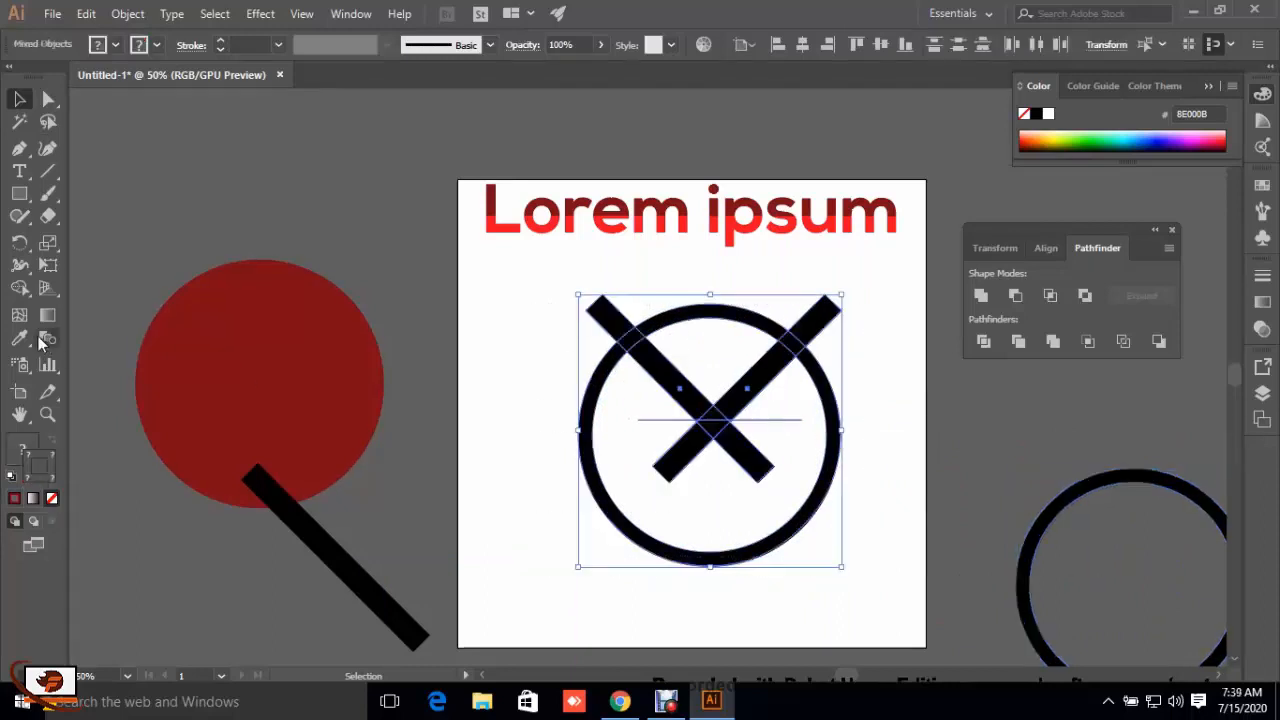
left_click(20, 289)
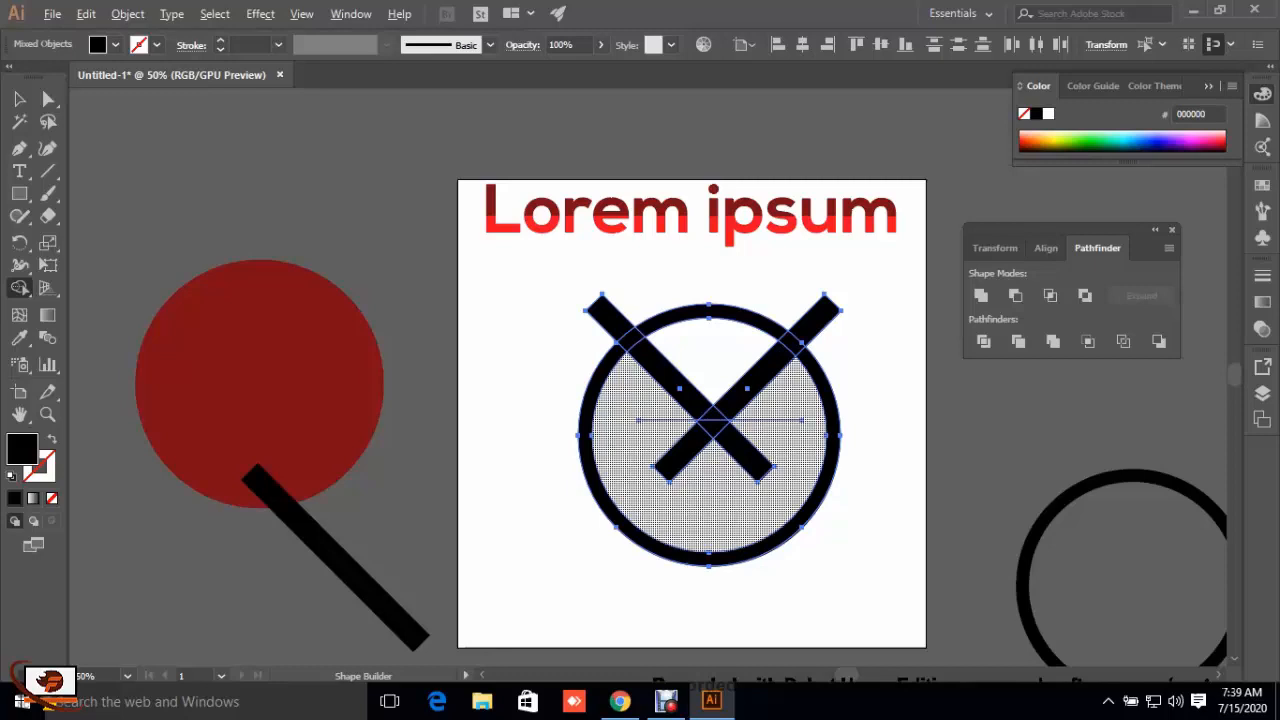
left_click_drag(642, 455, 785, 456)
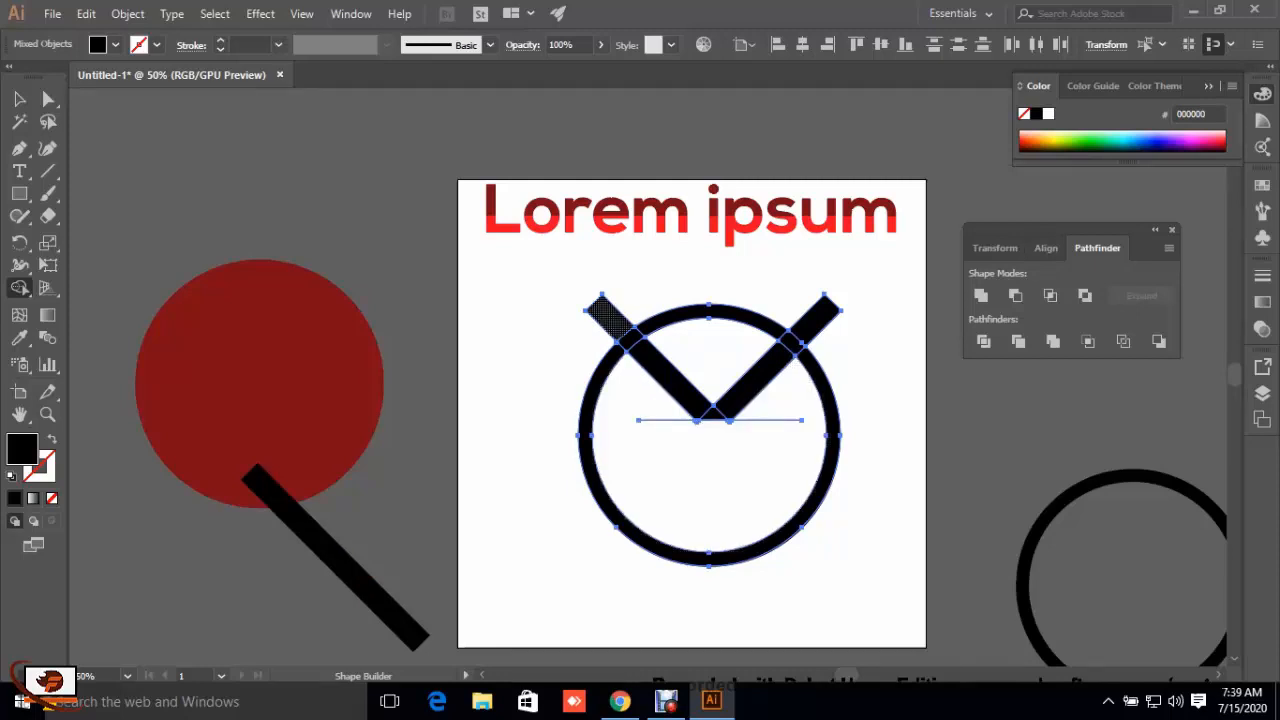
Step: Remove the two upper bar ends that stick out beyond the ring with the Shape Builder, and deselect the artwork
left_click(606, 316, "alt")
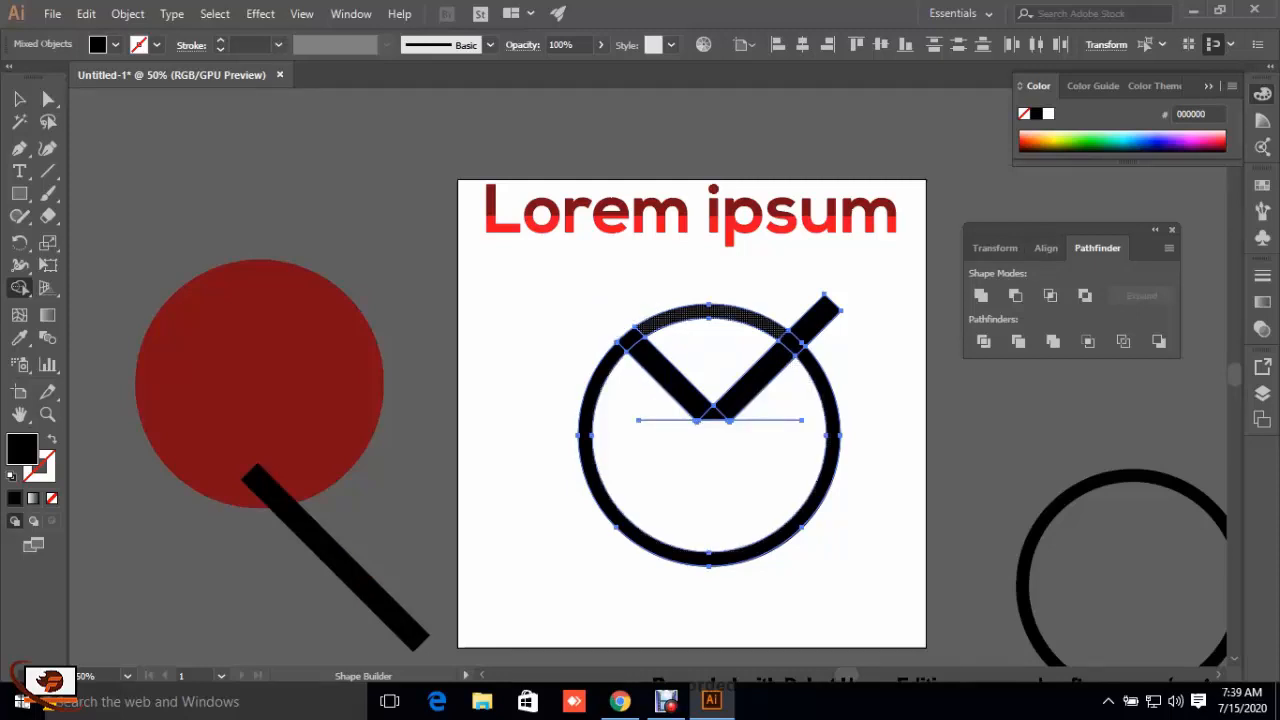
left_click(818, 320, "alt")
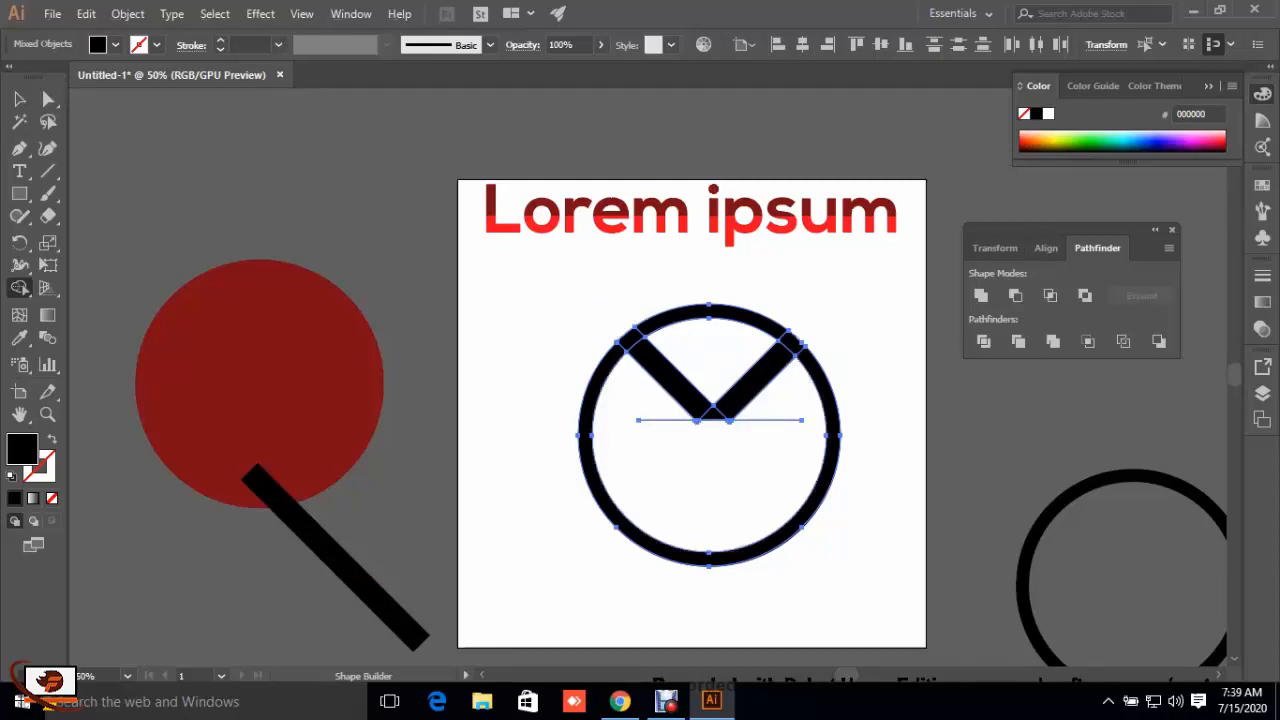
left_click(19, 98)
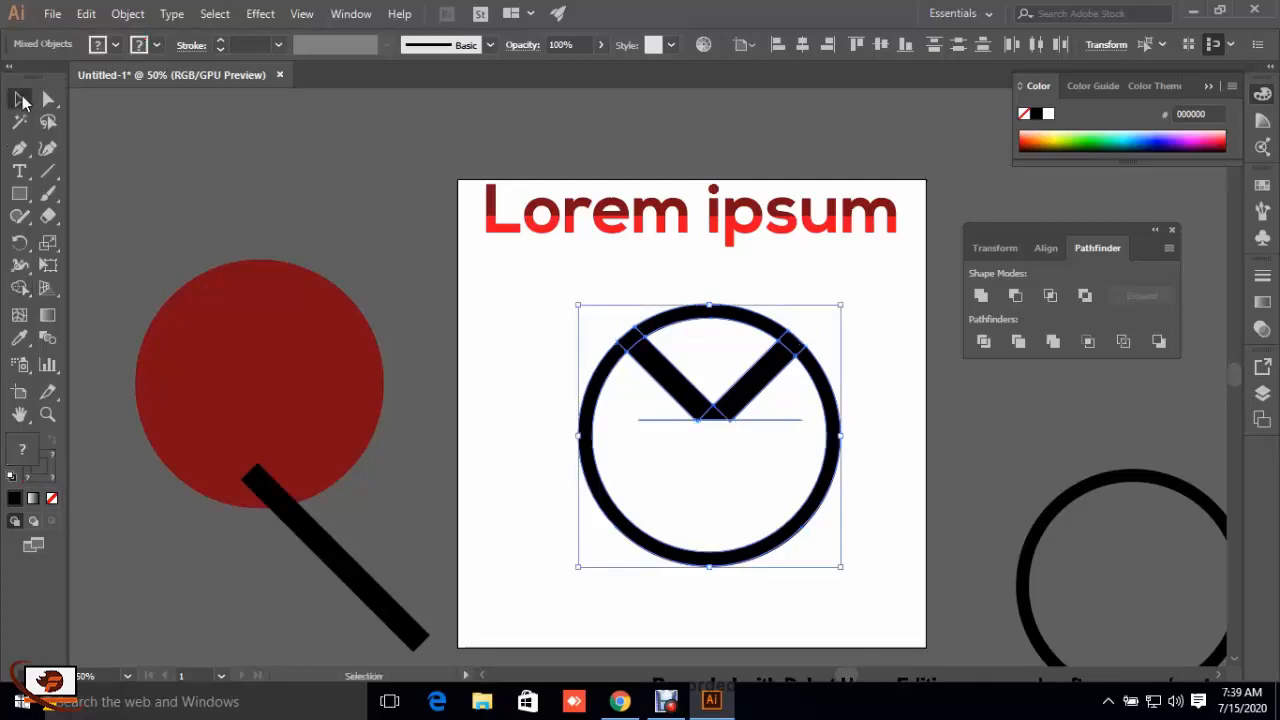
left_click(530, 430)
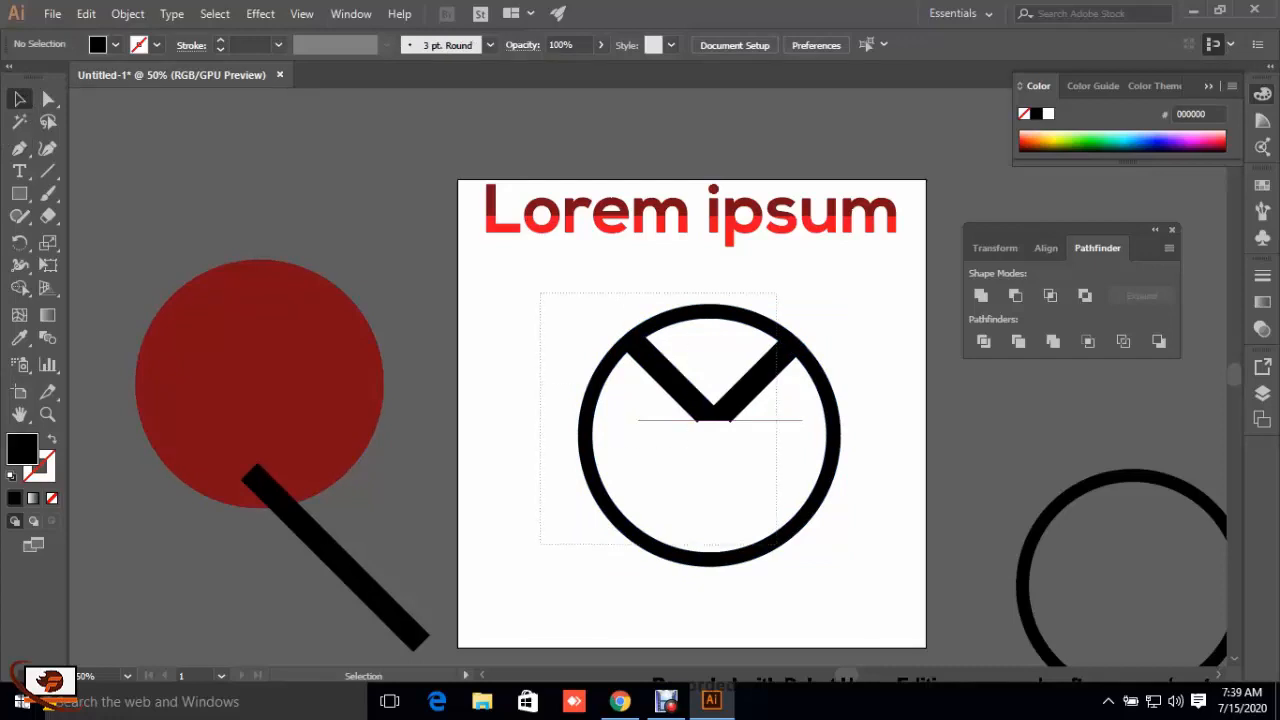
Step: Remove the two small black tips left under the horizontal line at the base of the V with the Shape Builder
left_click_drag(776, 545, 836, 596)
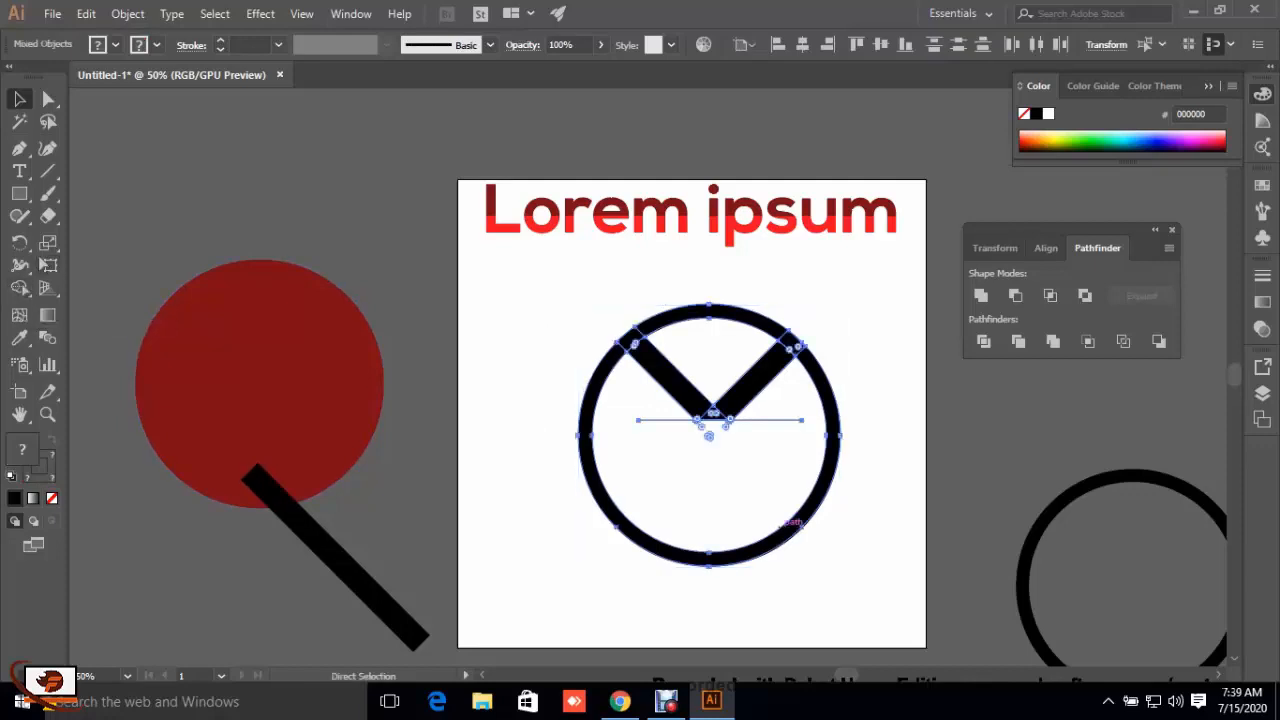
key("ctrl+plus")
key("ctrl+plus")
key("ctrl+plus")
key("ctrl+plus")
key("ctrl+plus")
key("ctrl+plus")
key("ctrl+plus")
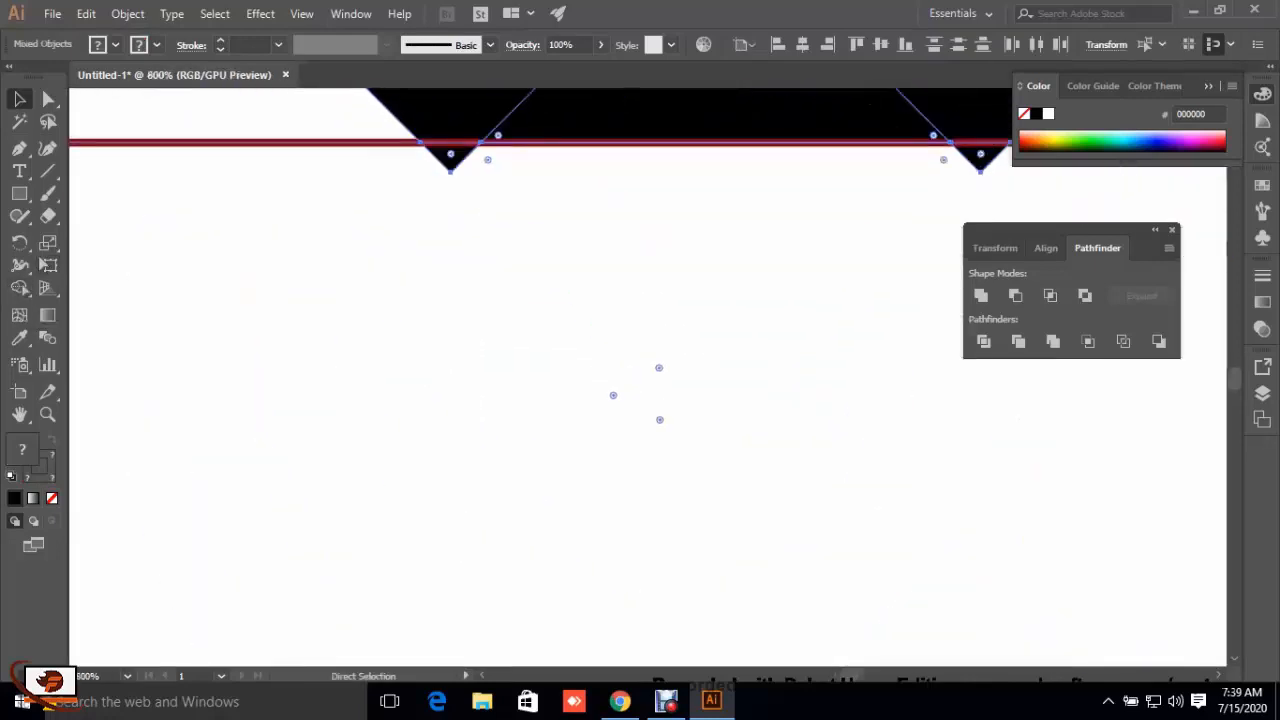
scroll(640, 380, "up", 3)
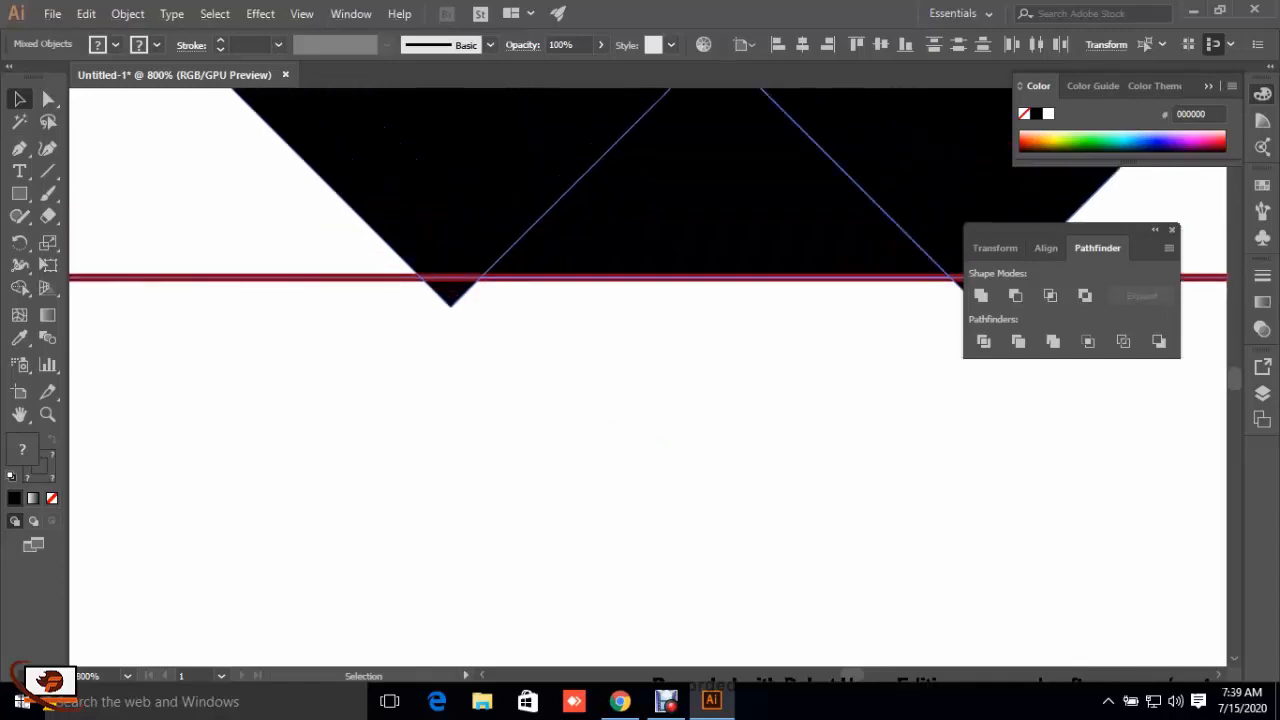
key("ctrl+shift+a")
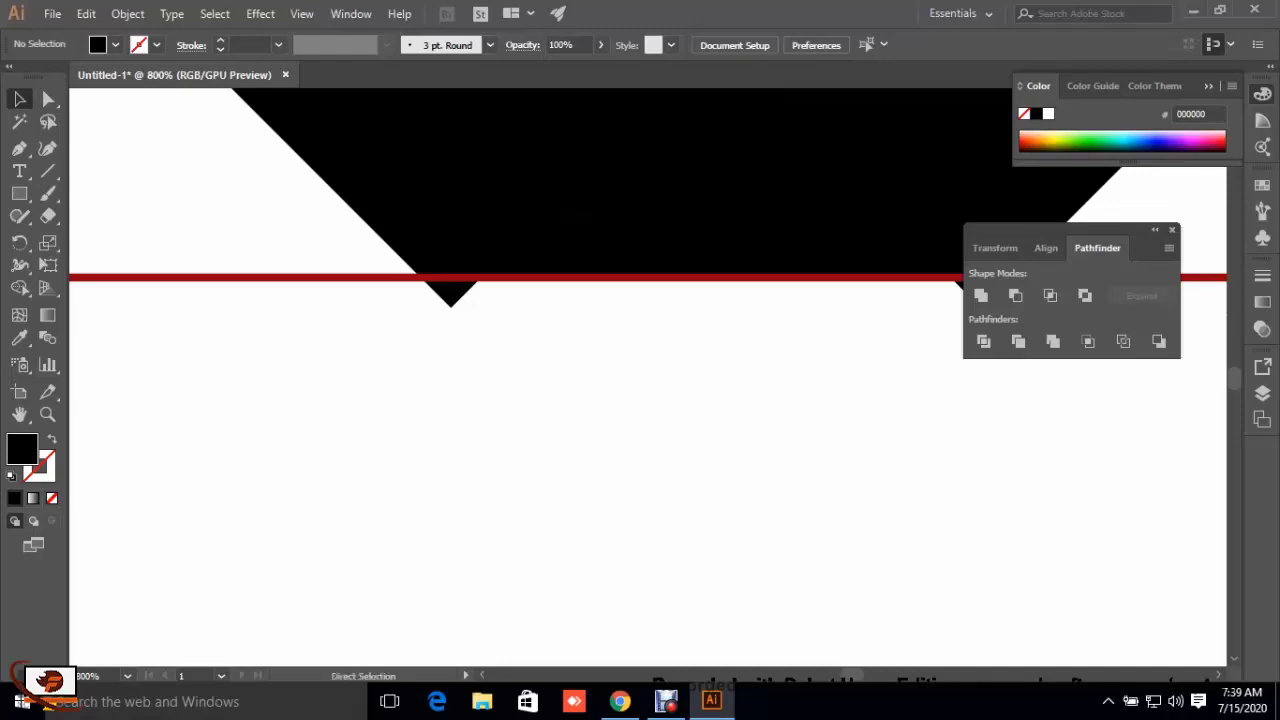
key("ctrl+a")
left_click(19, 288)
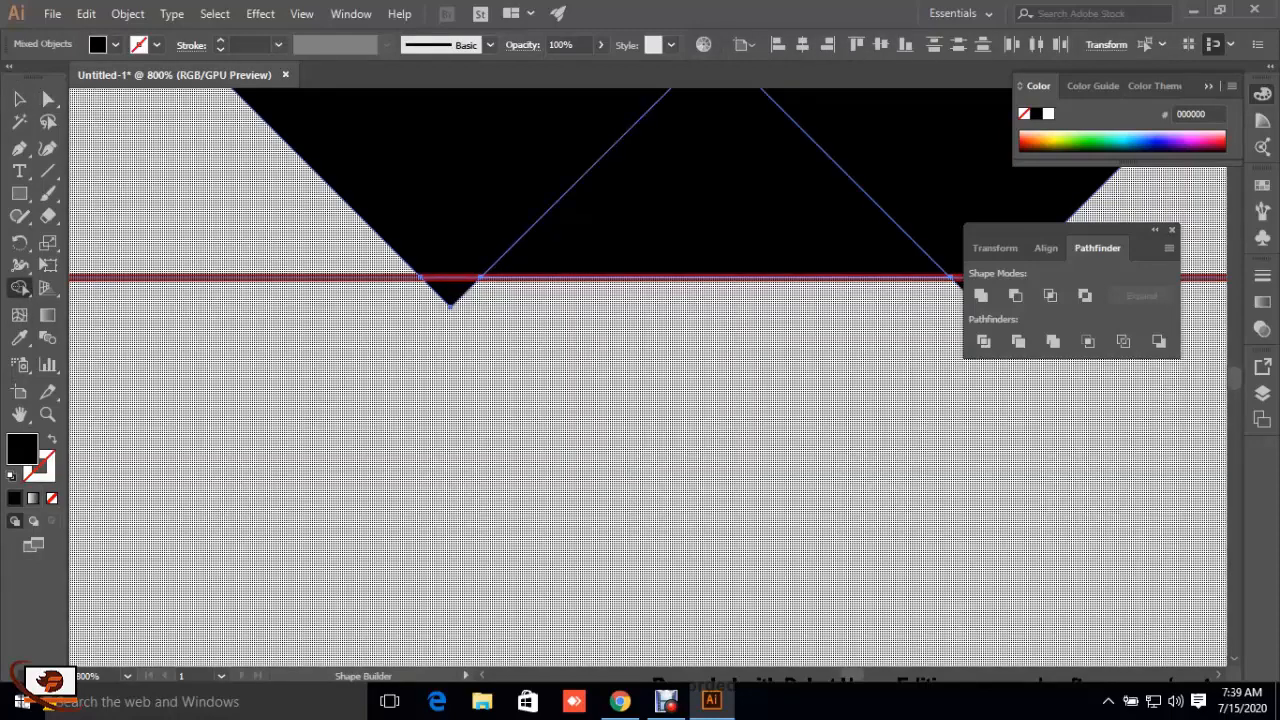
left_click(450, 290, "alt")
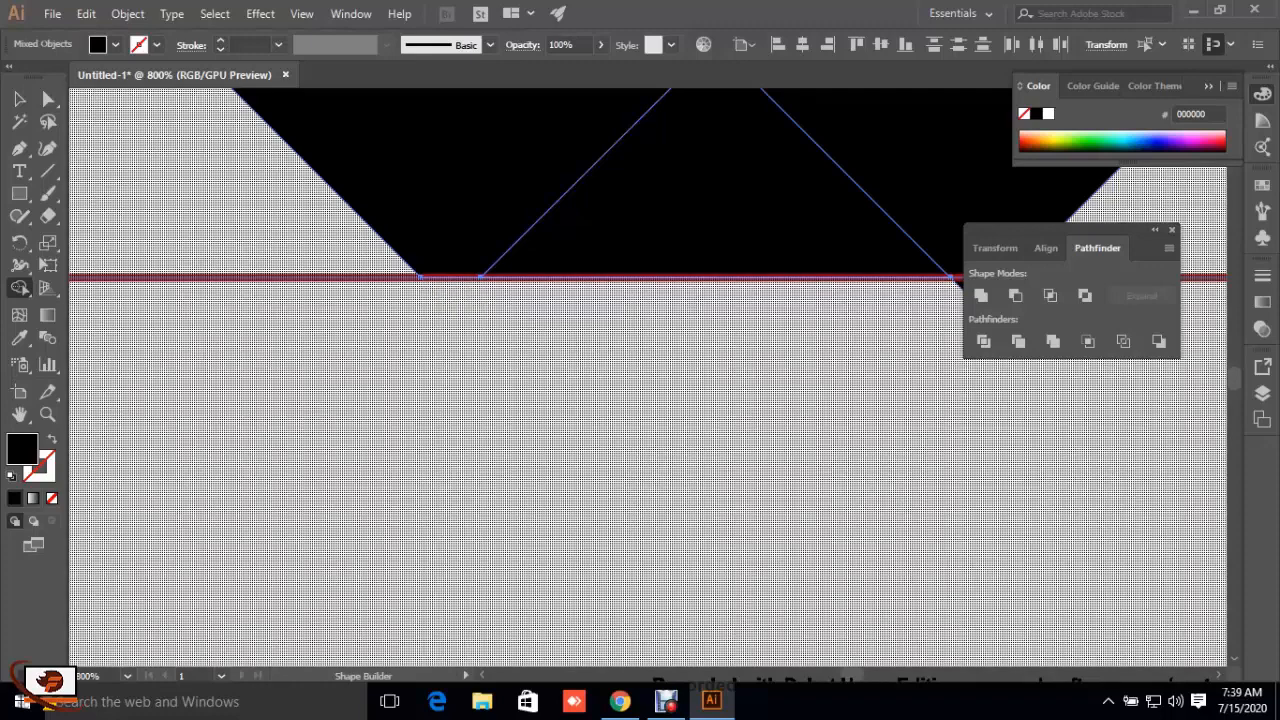
left_click_drag(450, 290, 158, 288)
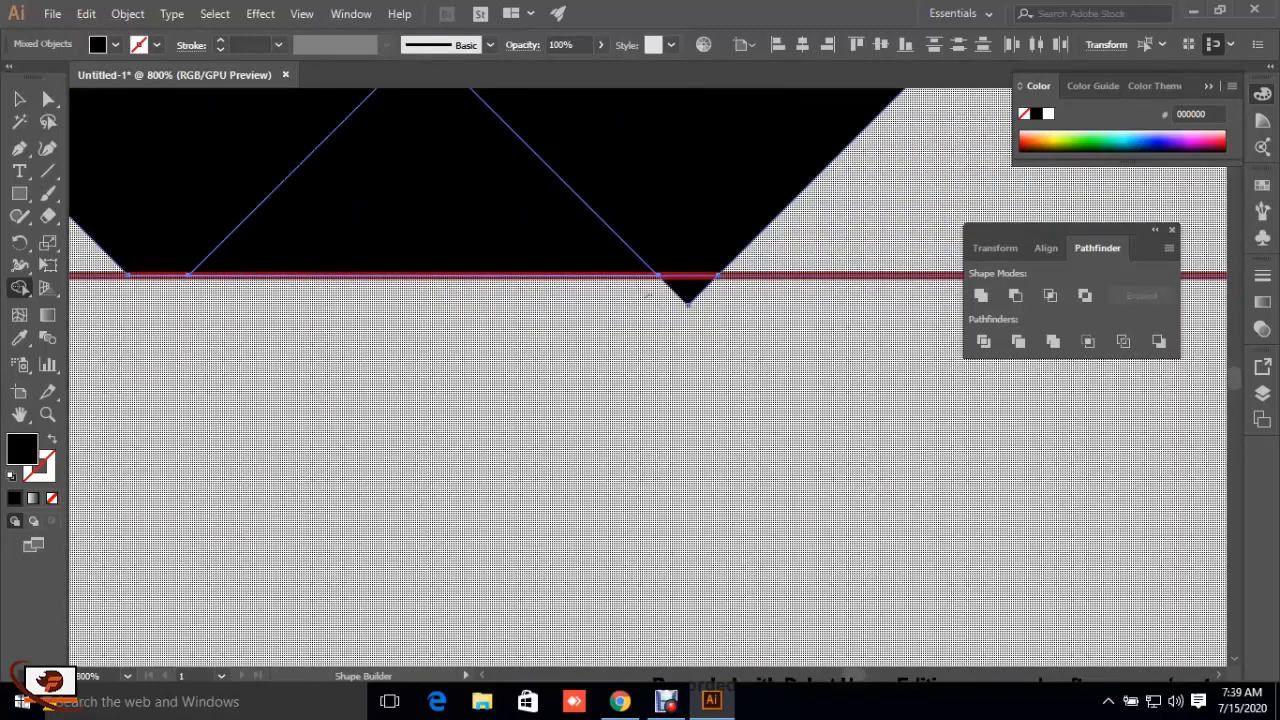
left_click(688, 287, "alt")
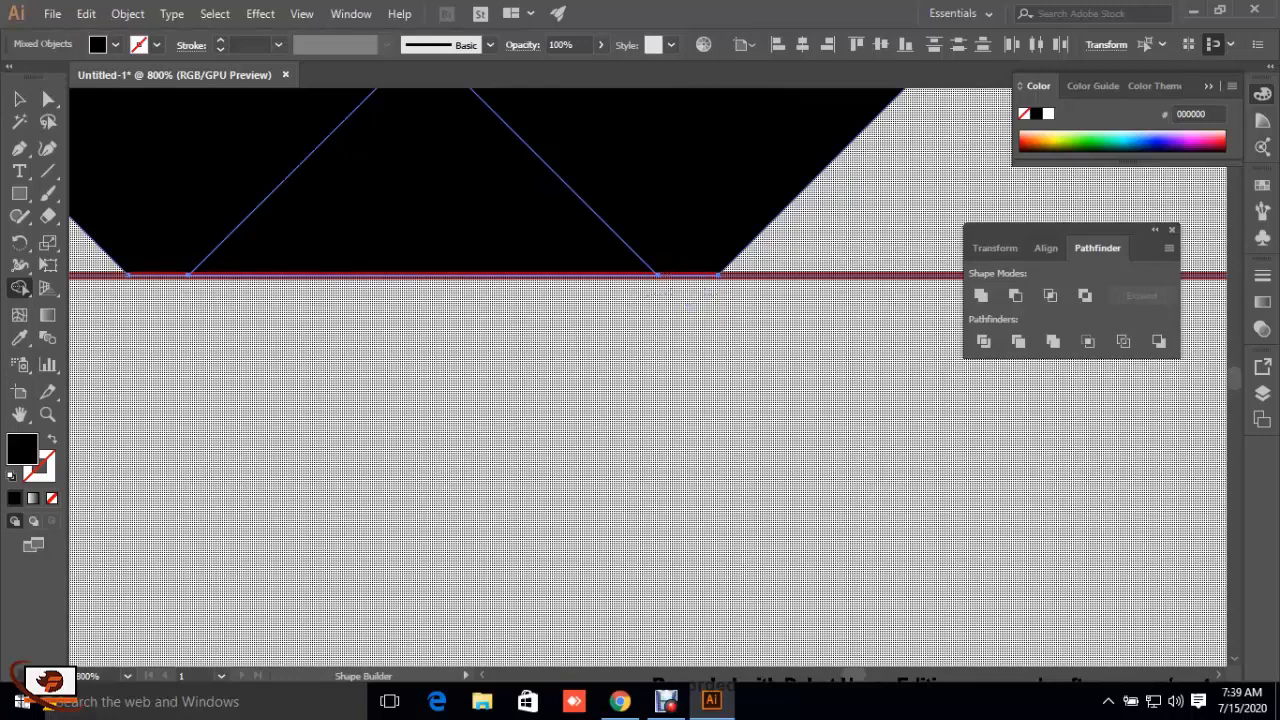
Step: Delete the dark red horizontal line under the V inside the ring
key("ctrl+minus")
key("ctrl+minus")
key("ctrl+minus")
key("ctrl+minus")
key("ctrl+minus")
key("ctrl+minus")
key("ctrl+minus")
key("ctrl+minus")
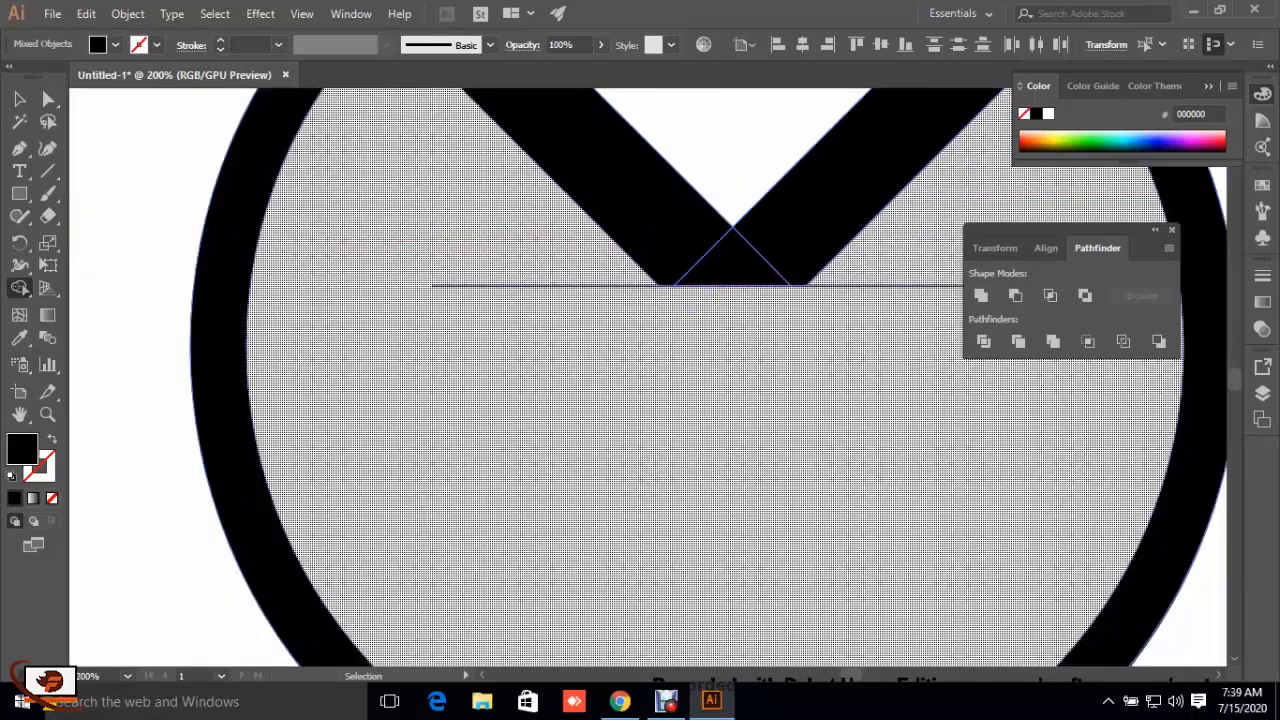
key("ctrl+minus")
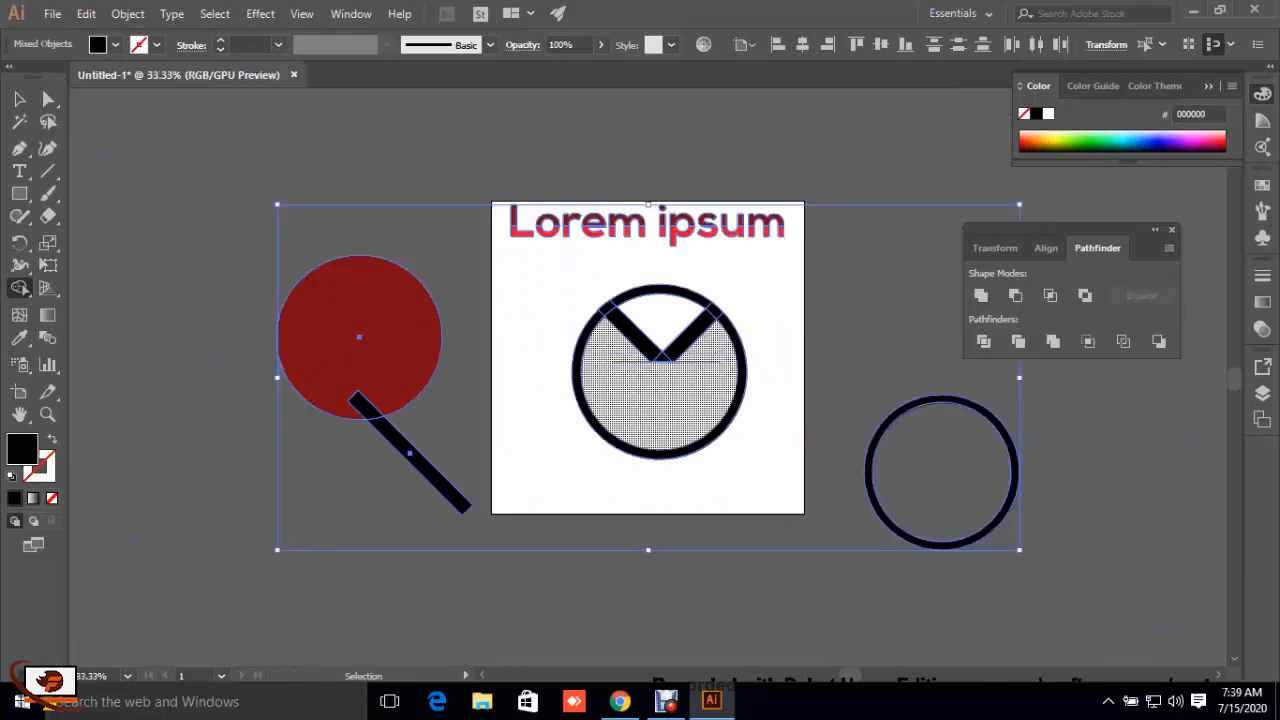
key("v")
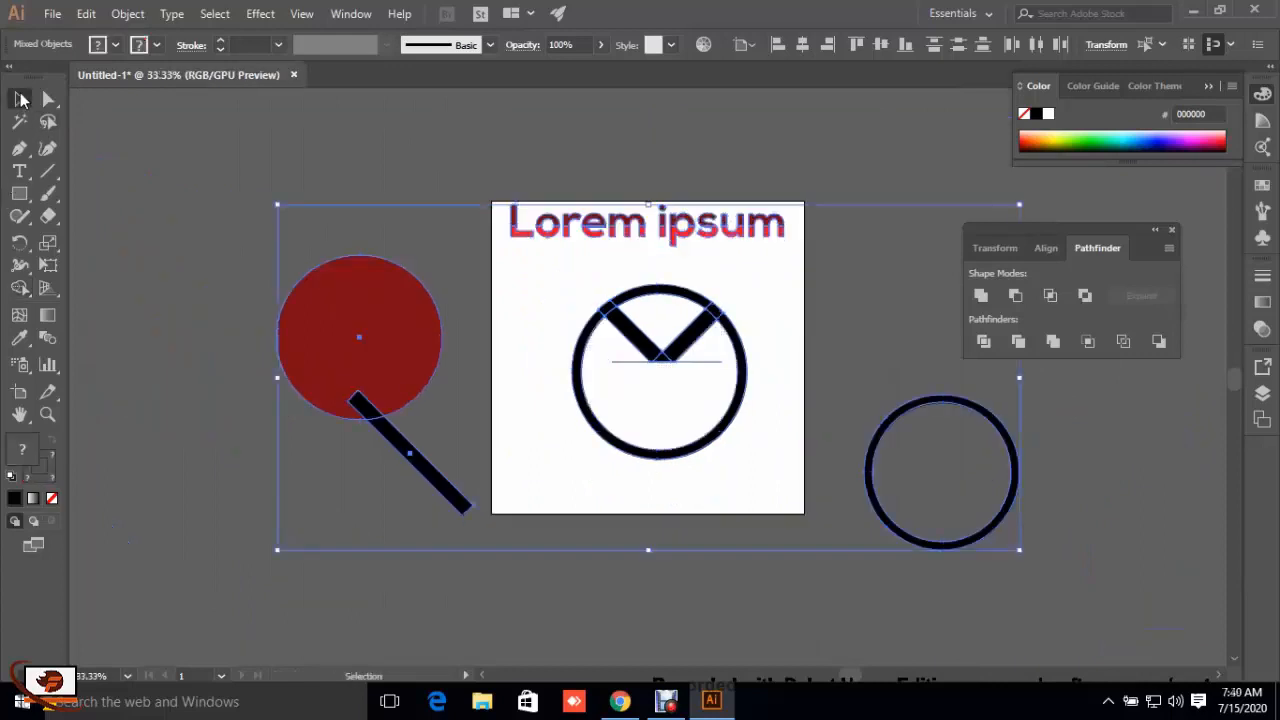
key("ctrl+shift+a")
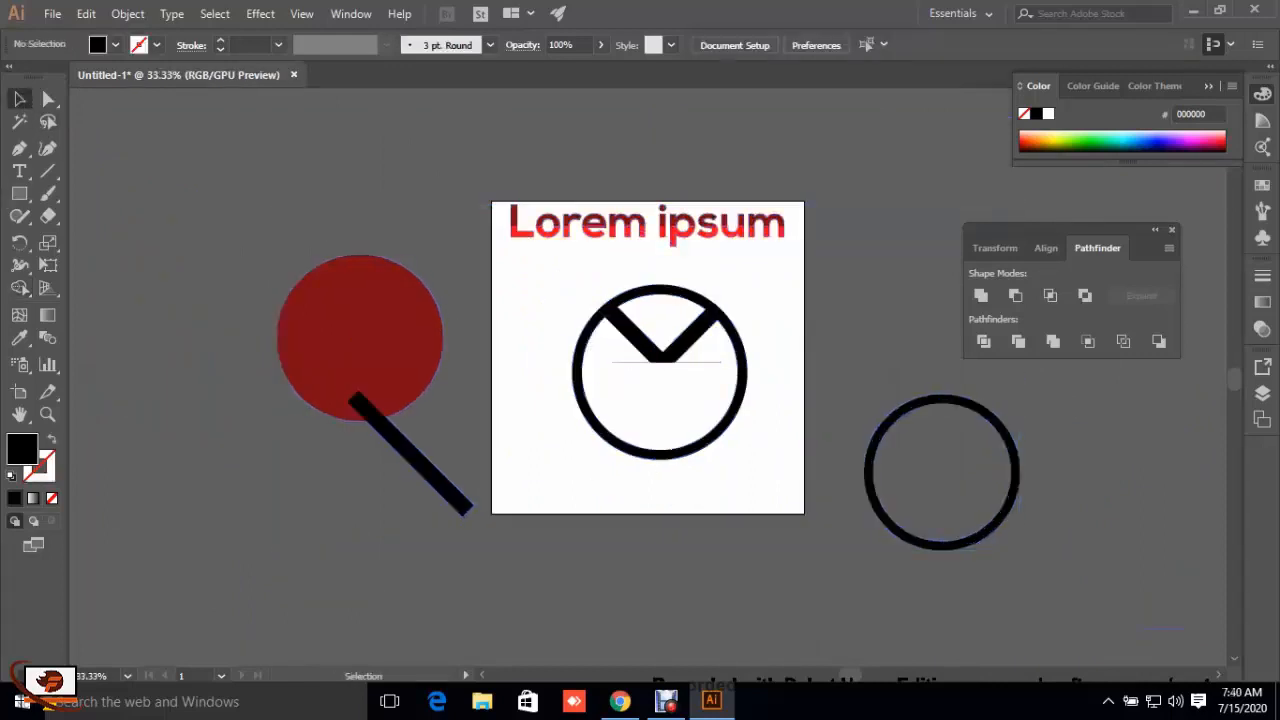
left_click(632, 361)
key("Delete")
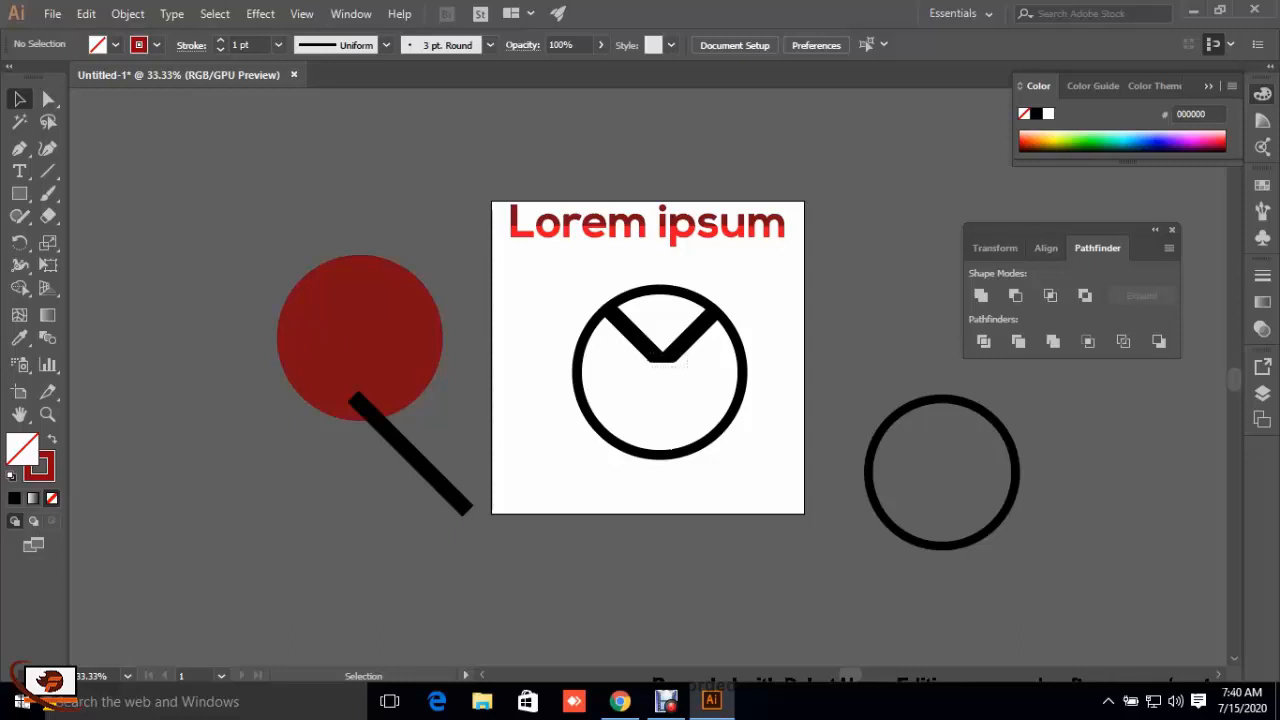
Step: Place a copy of the black V straight below the original, inside the lower half of the ring
left_click(640, 338)
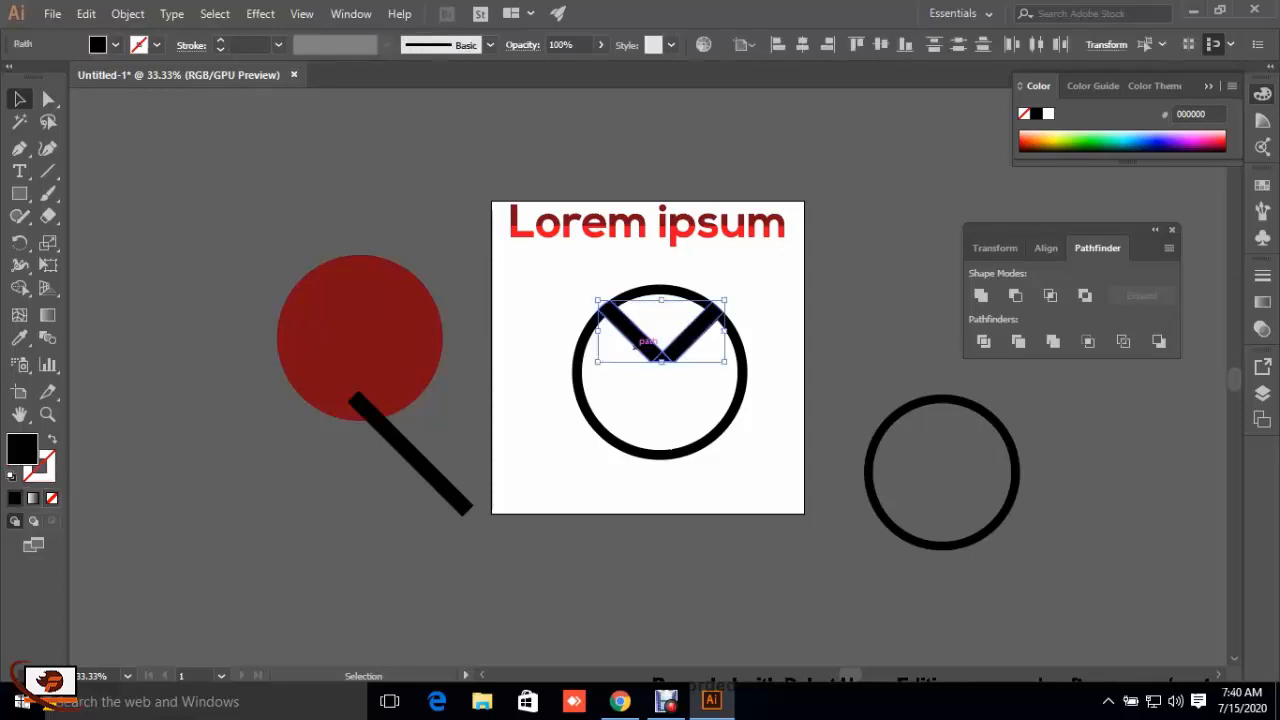
key("a")
key("v")
key("a")
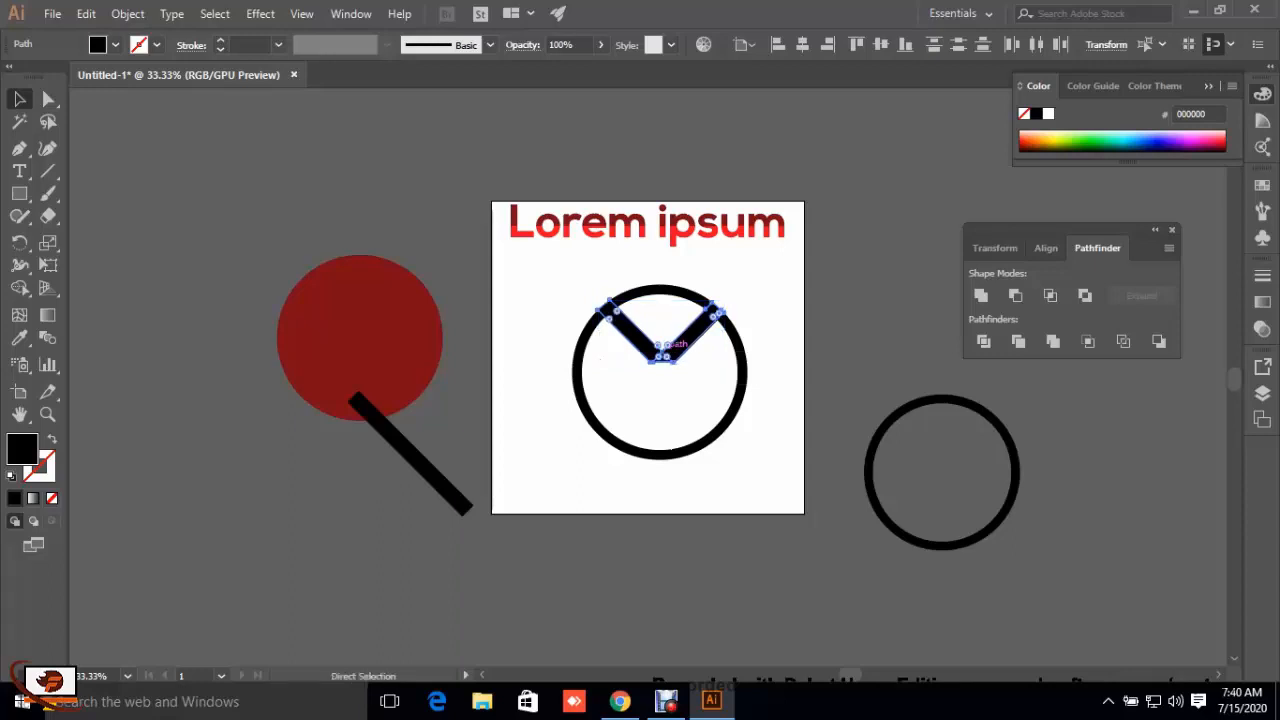
key("Down")
key("Down")
key("Down")
key("Down")
key("Down")
key("Down")
key("Down")
key("Down")
key("Down")
key("Down")
key("Down")
key("Down")
key("Down")
key("Down")
key("Down")
key("Down")
key("Down")
key("Down")
key("Down")
key("Down")
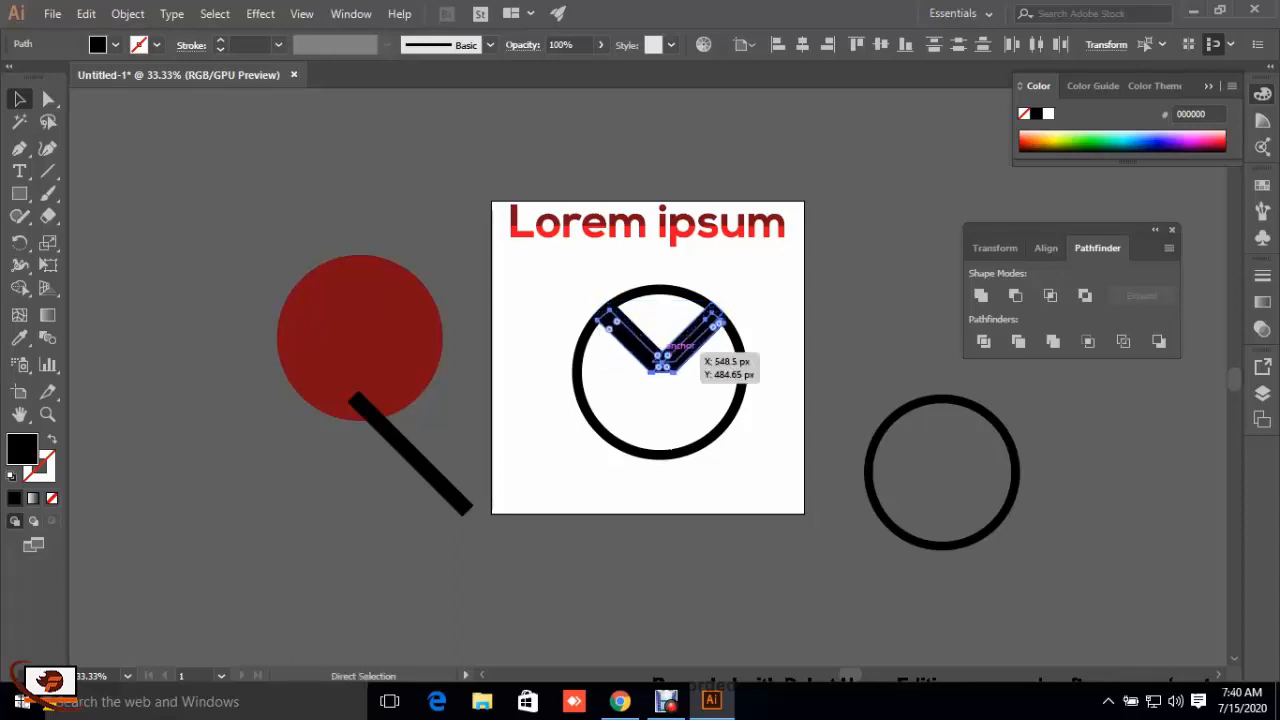
key("shift+Down")
key("shift+Down")
key("shift+Down")
key("shift+Down")
key("shift+Down")
key("shift+Down")
key("shift+Down")
key("shift+Down")
key("shift+Down")
key("shift+Down")
key("shift+Down")
key("shift+Down")
key("shift+Down")
key("shift+Down")
key("shift+Down")
key("shift+Down")
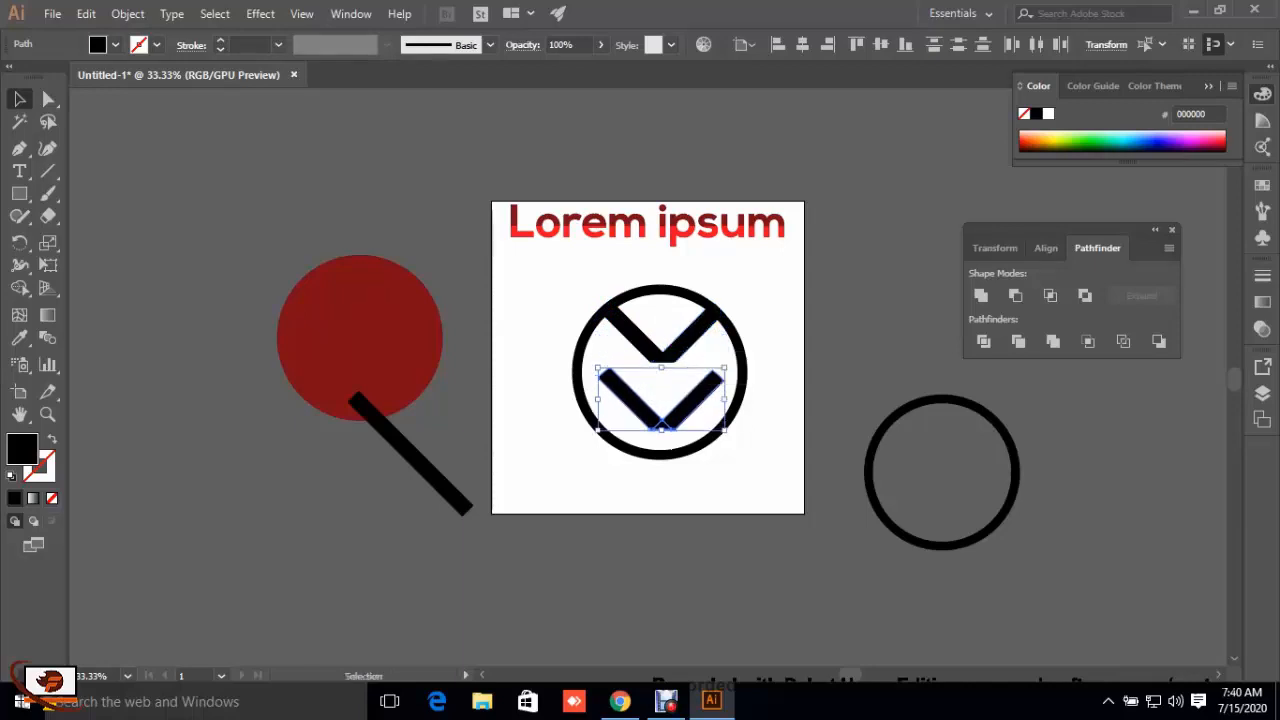
Step: Group the lower V and reflect it across the horizontal axis so that it points up toward the upper V
key("a")
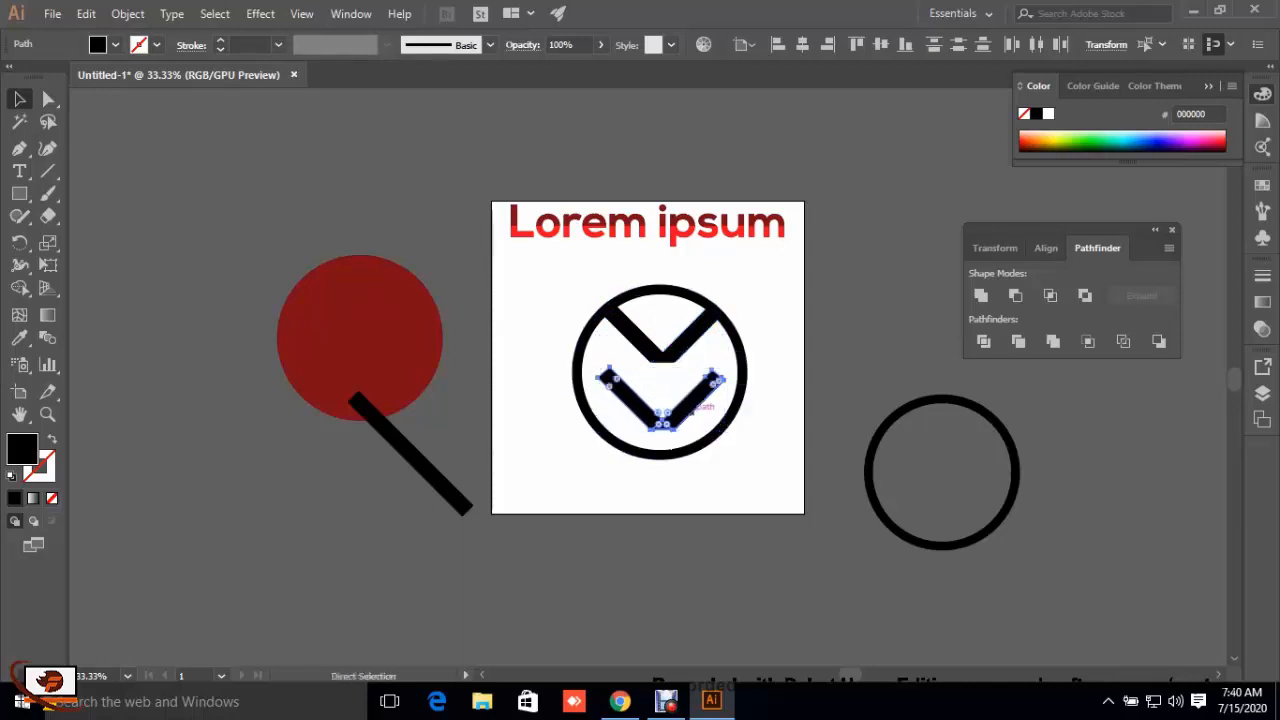
key("ctrl+g")
right_click(690, 410)
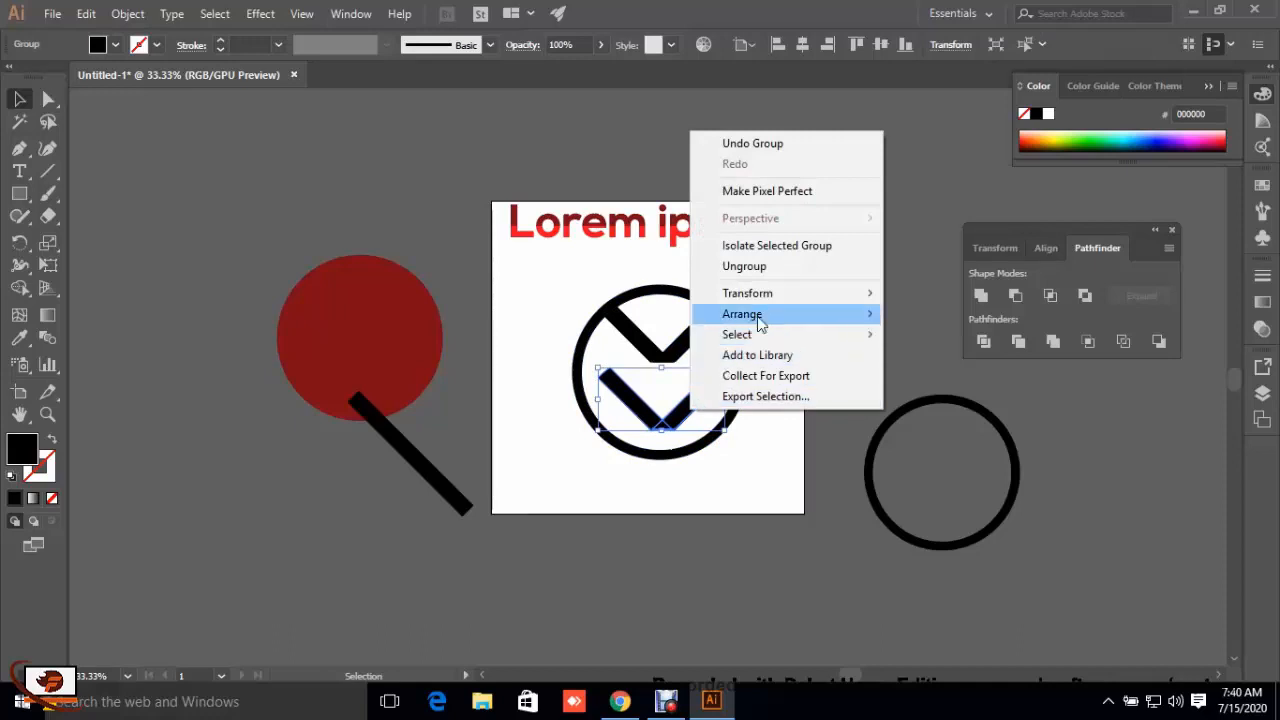
mouse_move(764, 295)
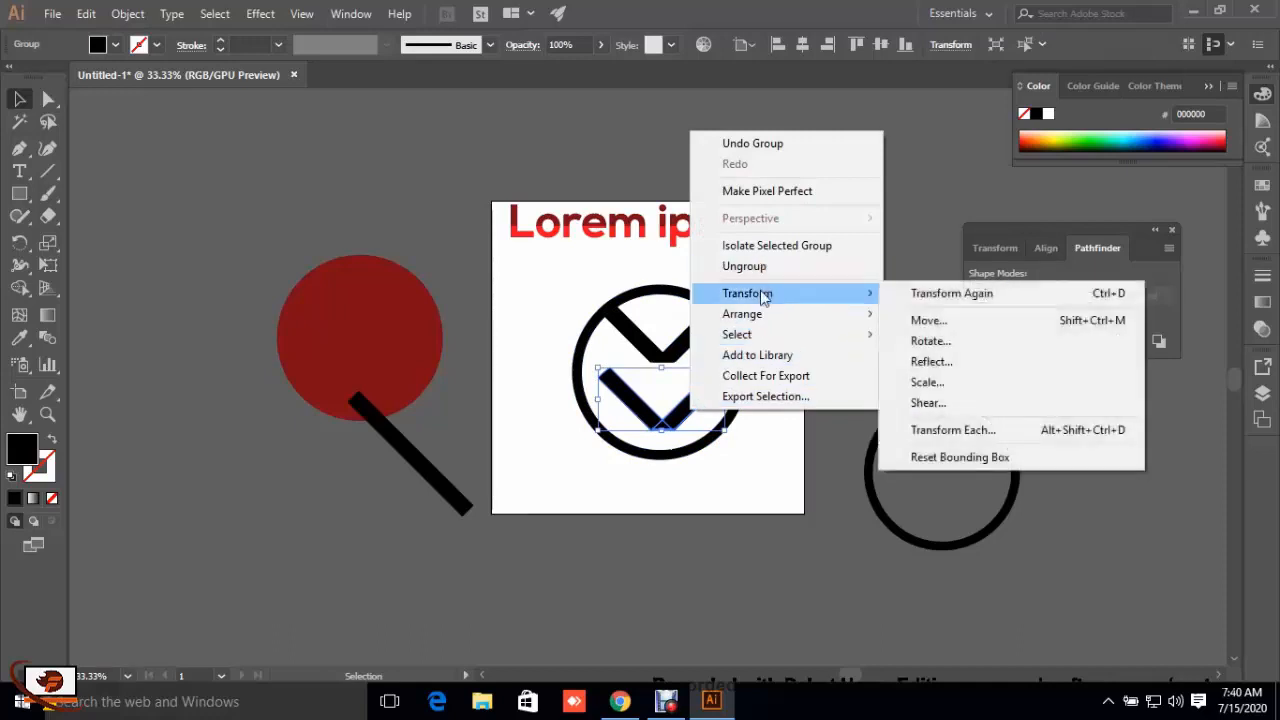
left_click(952, 361)
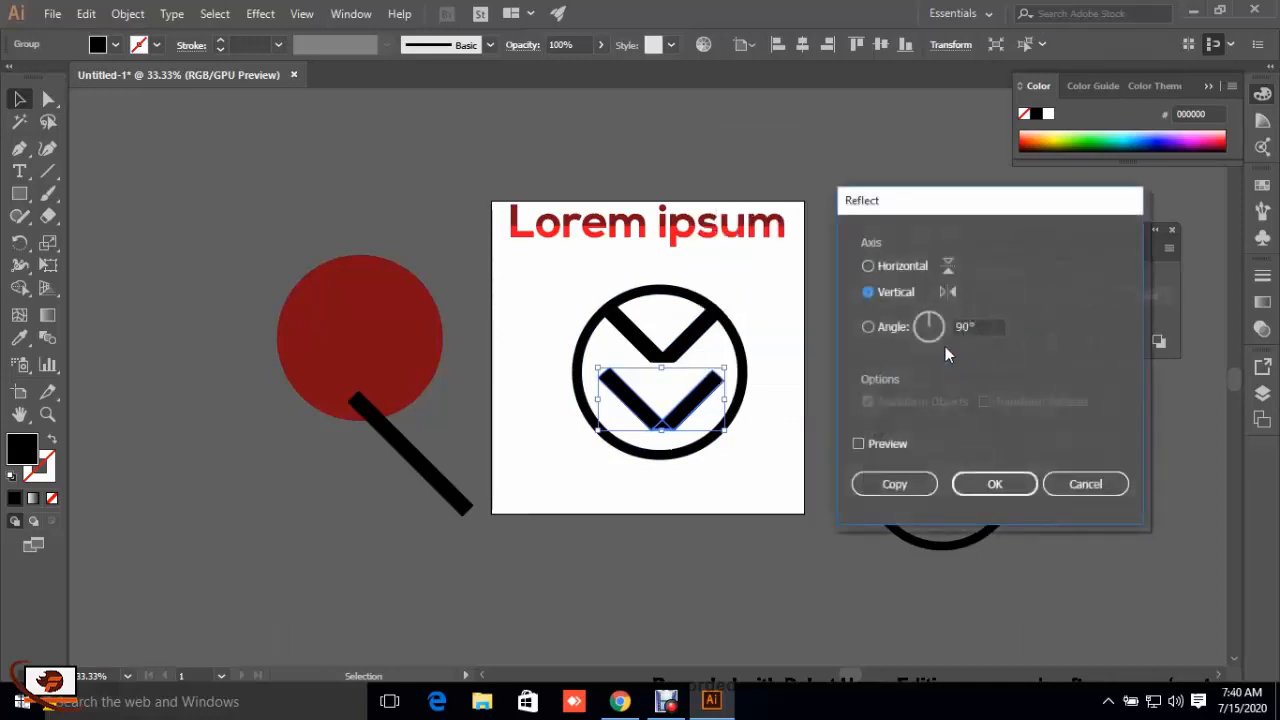
left_click(858, 443)
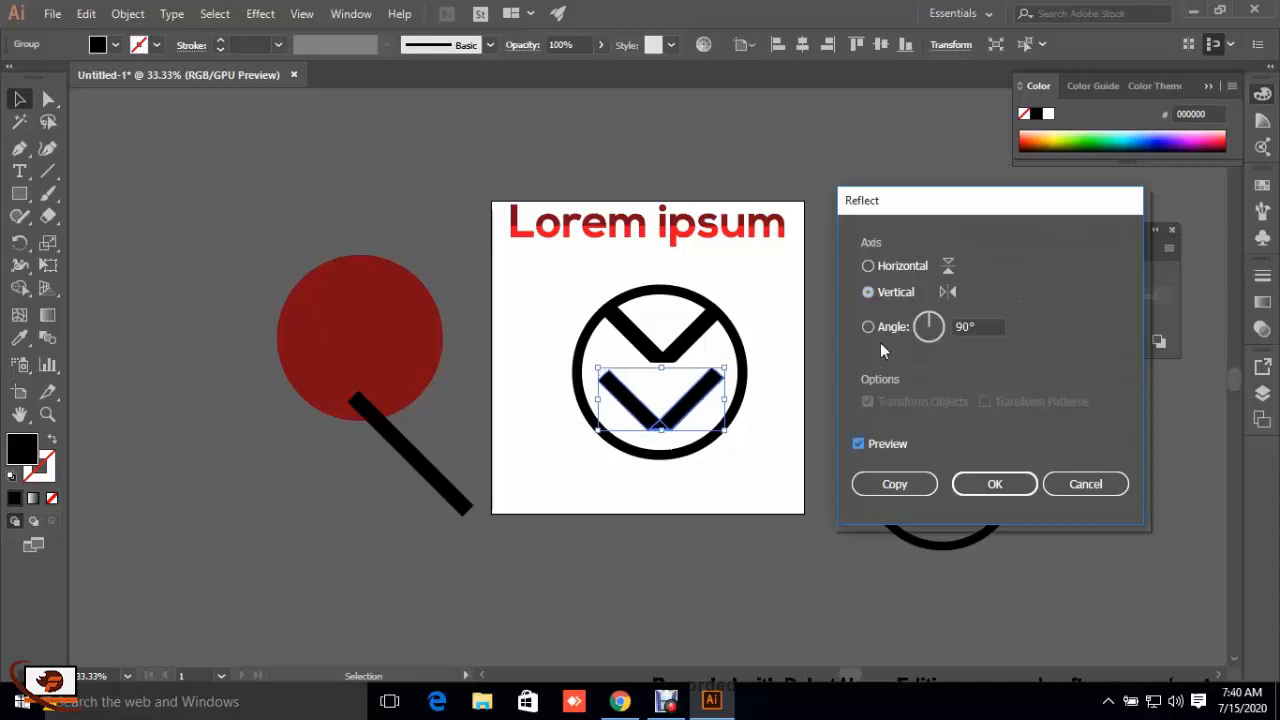
left_click(868, 266)
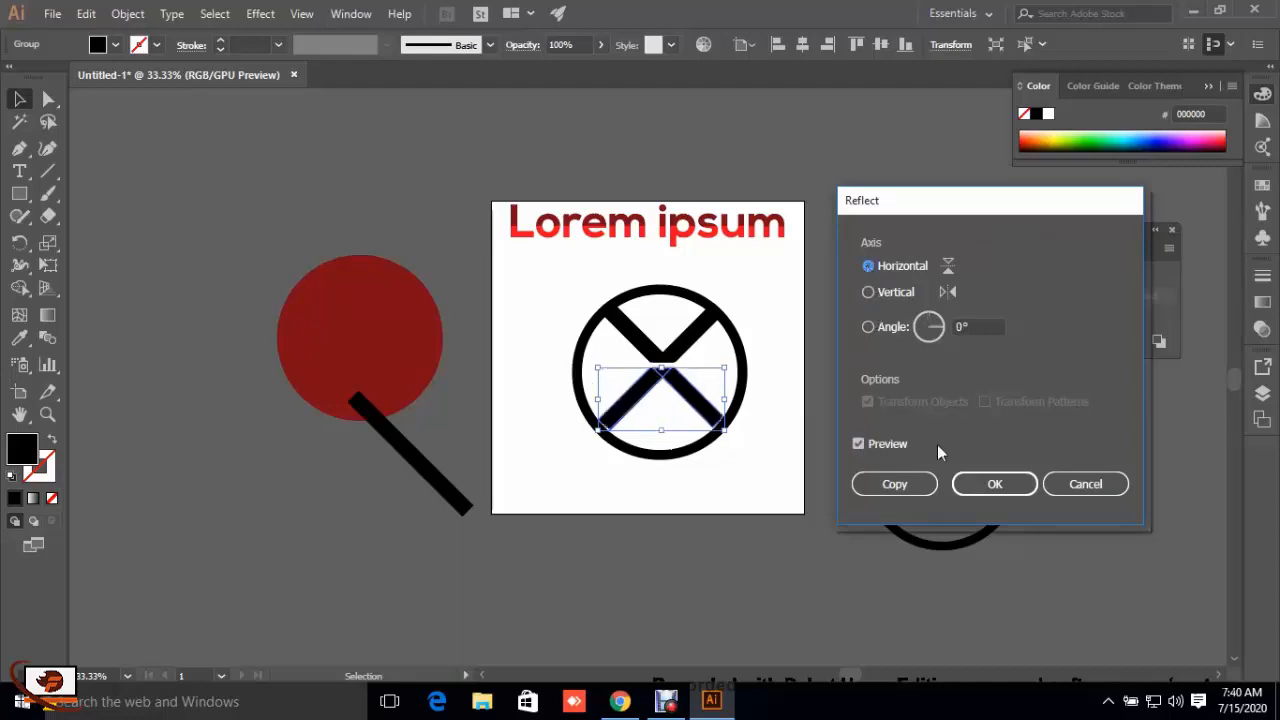
left_click(991, 484)
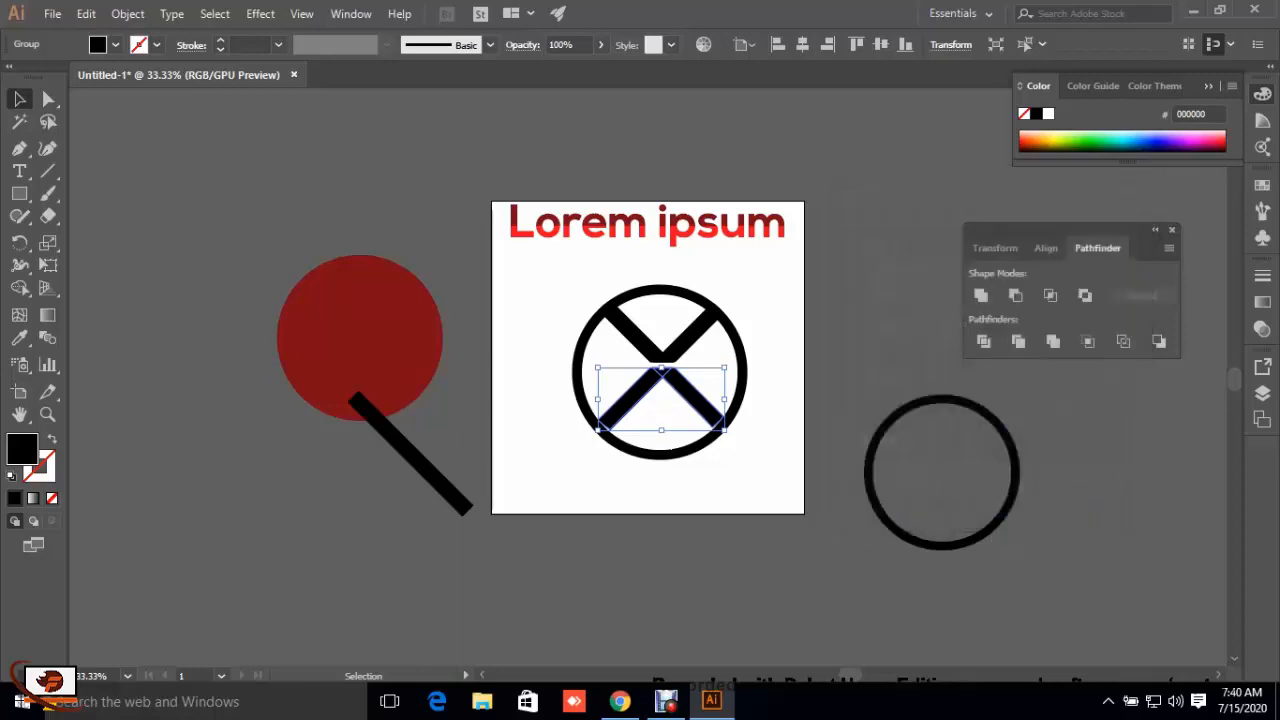
key("ctrl+shift+a")
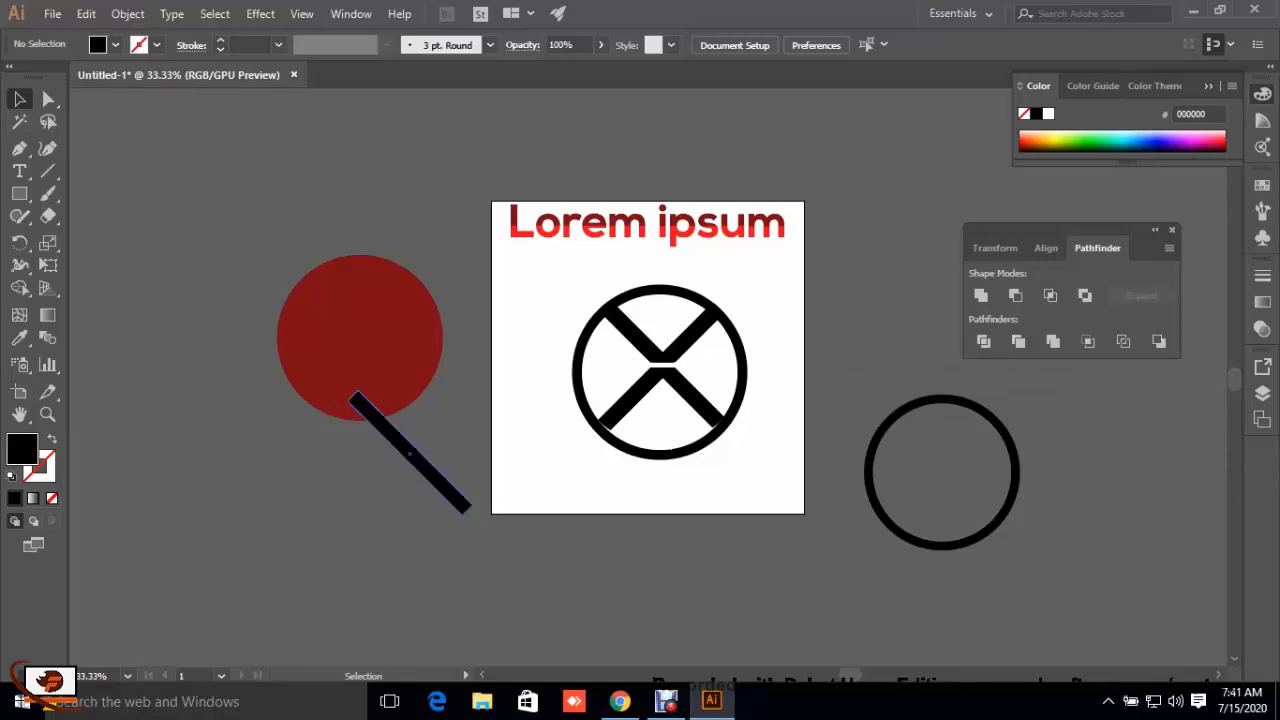
Step: Place a copy of the diagonal black bar over the ring's left side, crossing the left leg of the lower V
left_click_drag(410, 452, 595, 366)
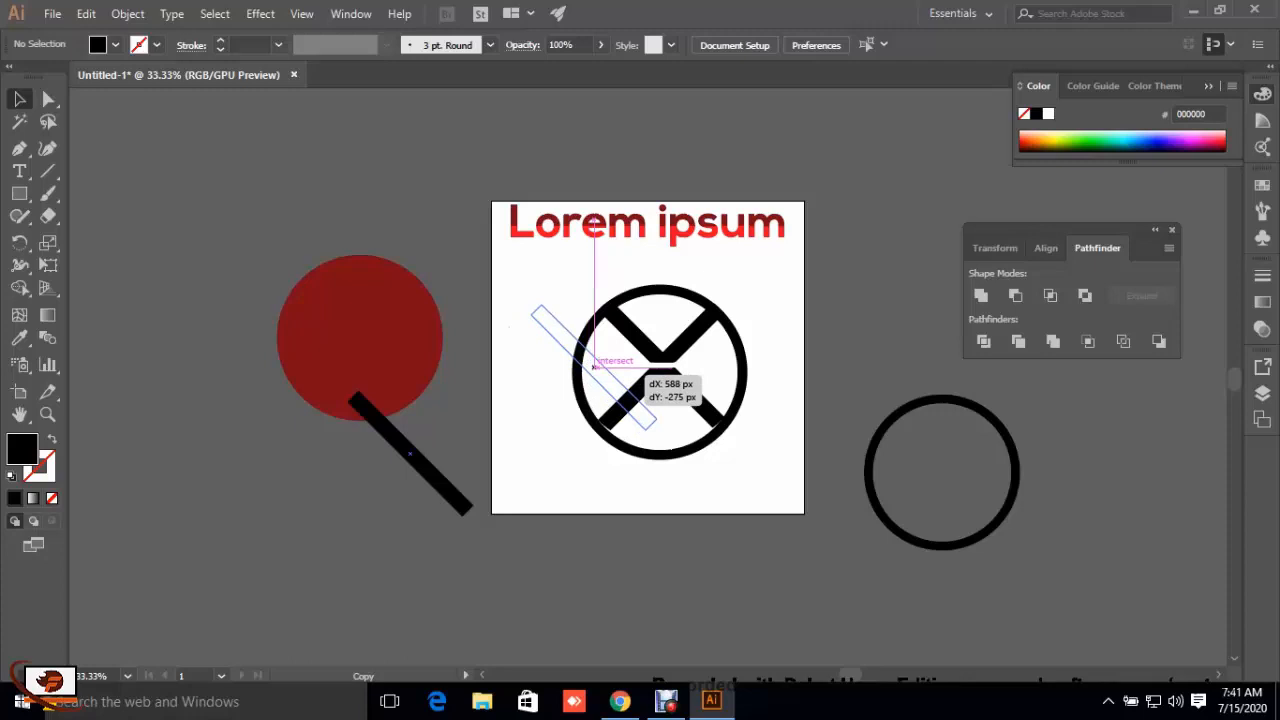
left_click_drag(595, 366, 595, 366)
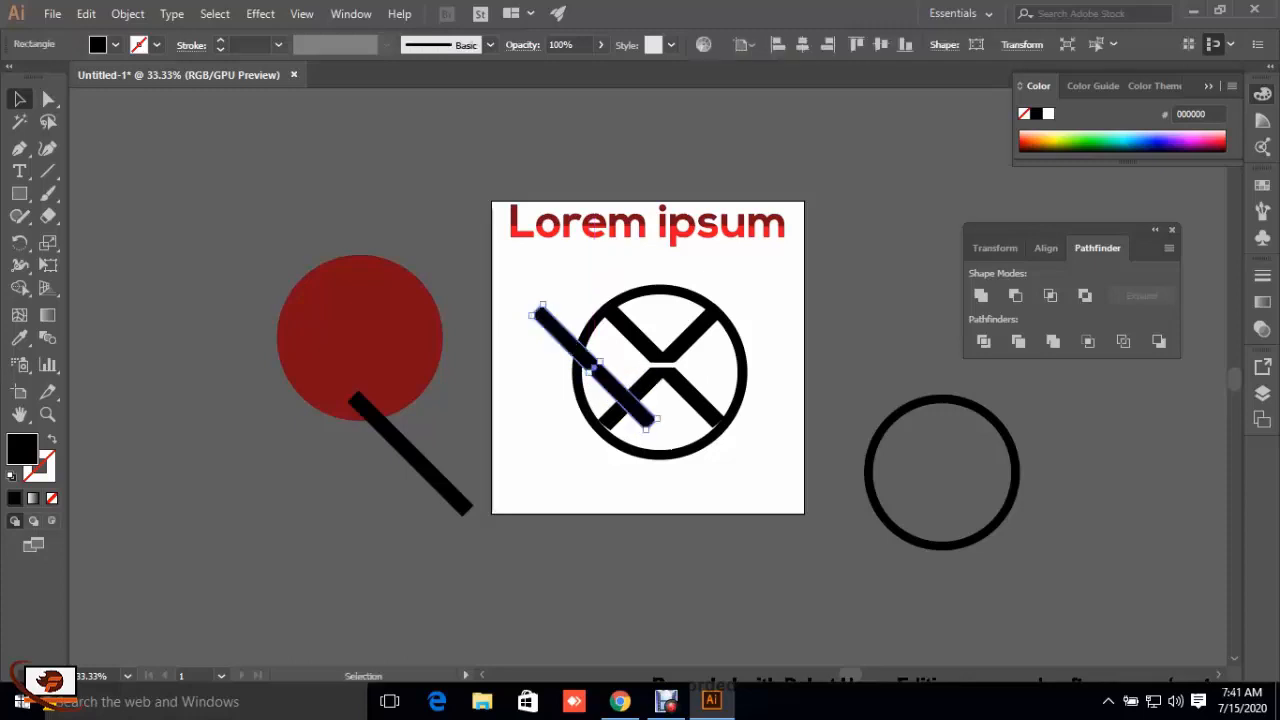
mouse_move(659, 427)
left_mouse_down()
mouse_move(641, 437)
mouse_move(655, 421)
left_mouse_up()
left_click(668, 424)
left_click_drag(630, 400, 632, 414)
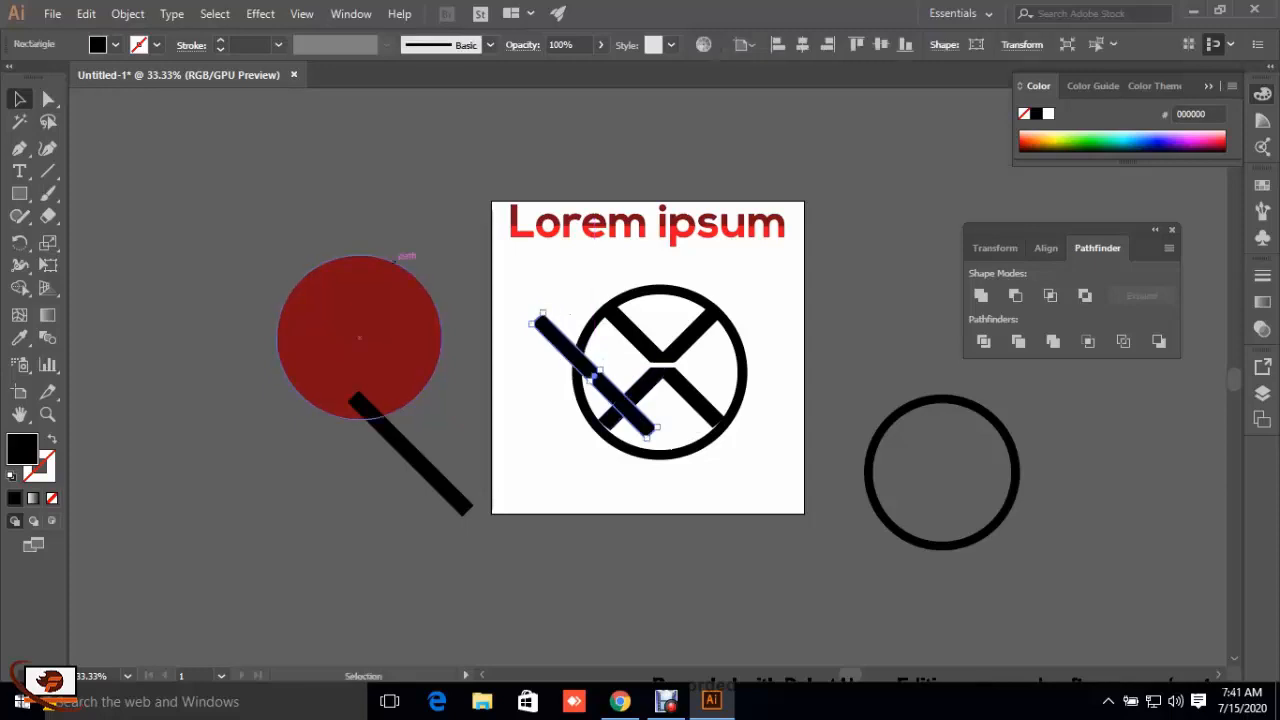
left_click(403, 232)
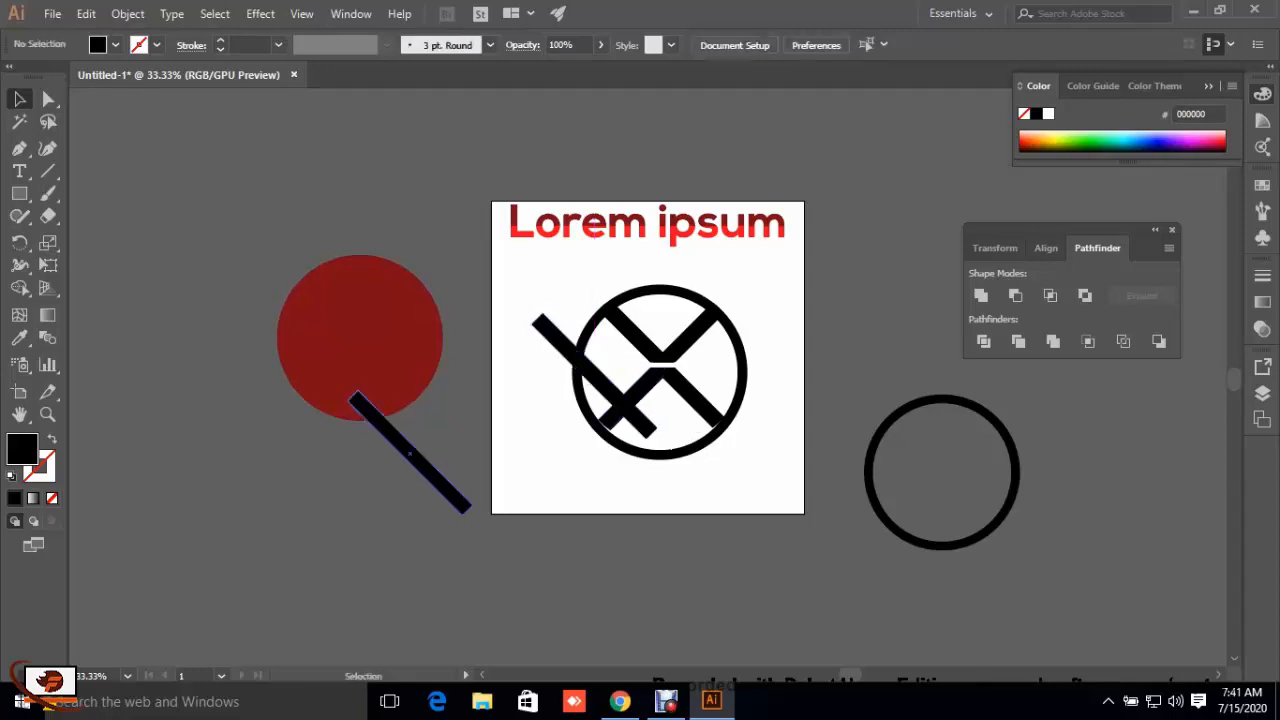
Step: Place another copy of the diagonal bar beside the ring's right edge and reflect it across the horizontal axis
left_click_drag(410, 452, 808, 372)
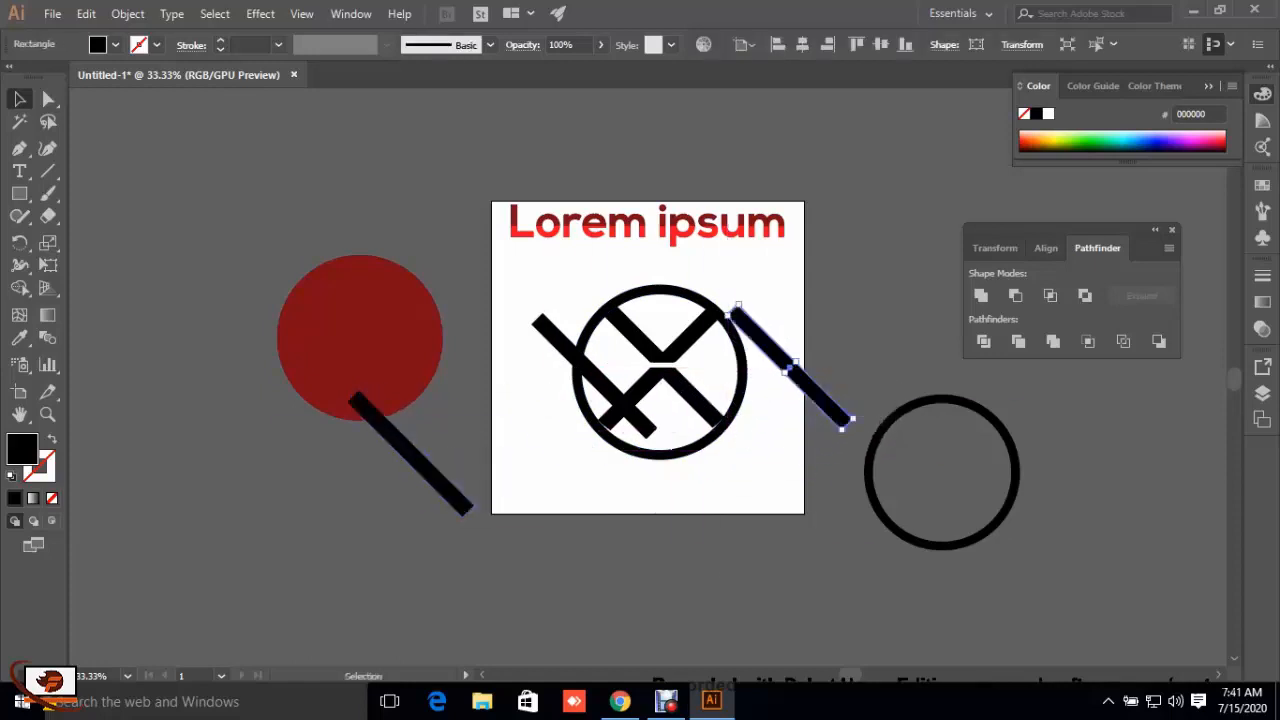
right_click(808, 372)
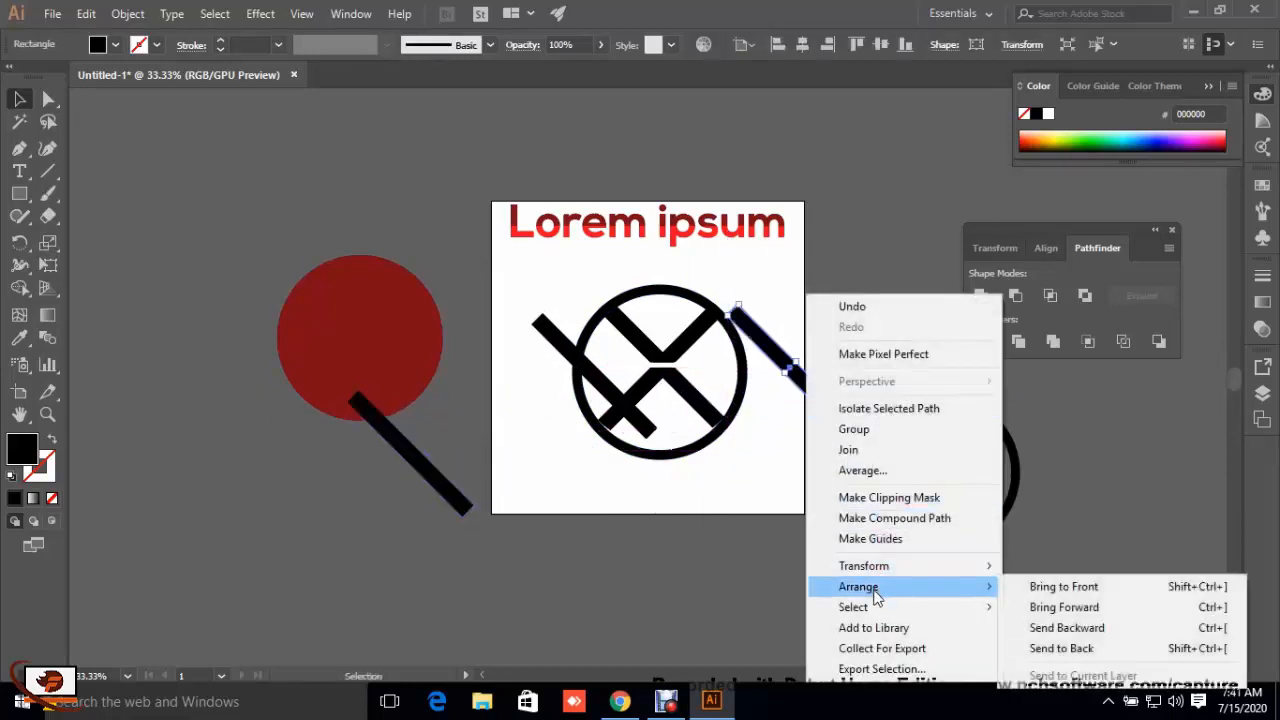
mouse_move(886, 566)
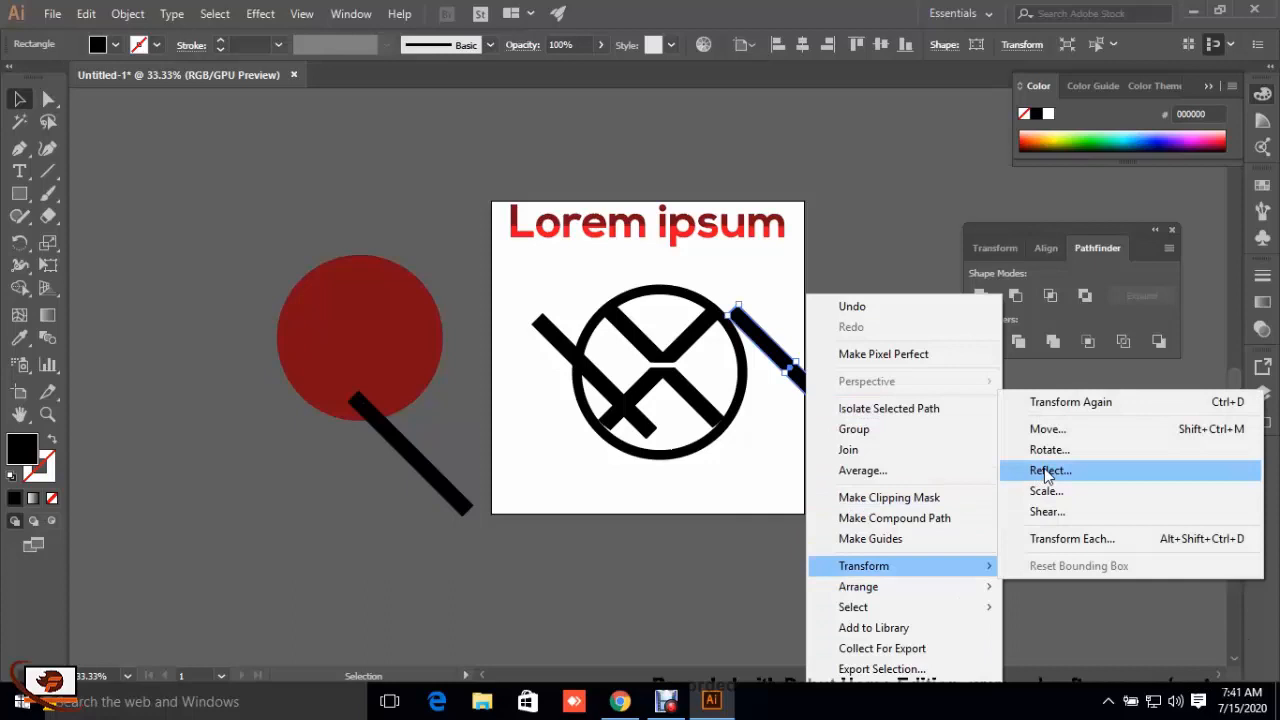
left_click(1047, 472)
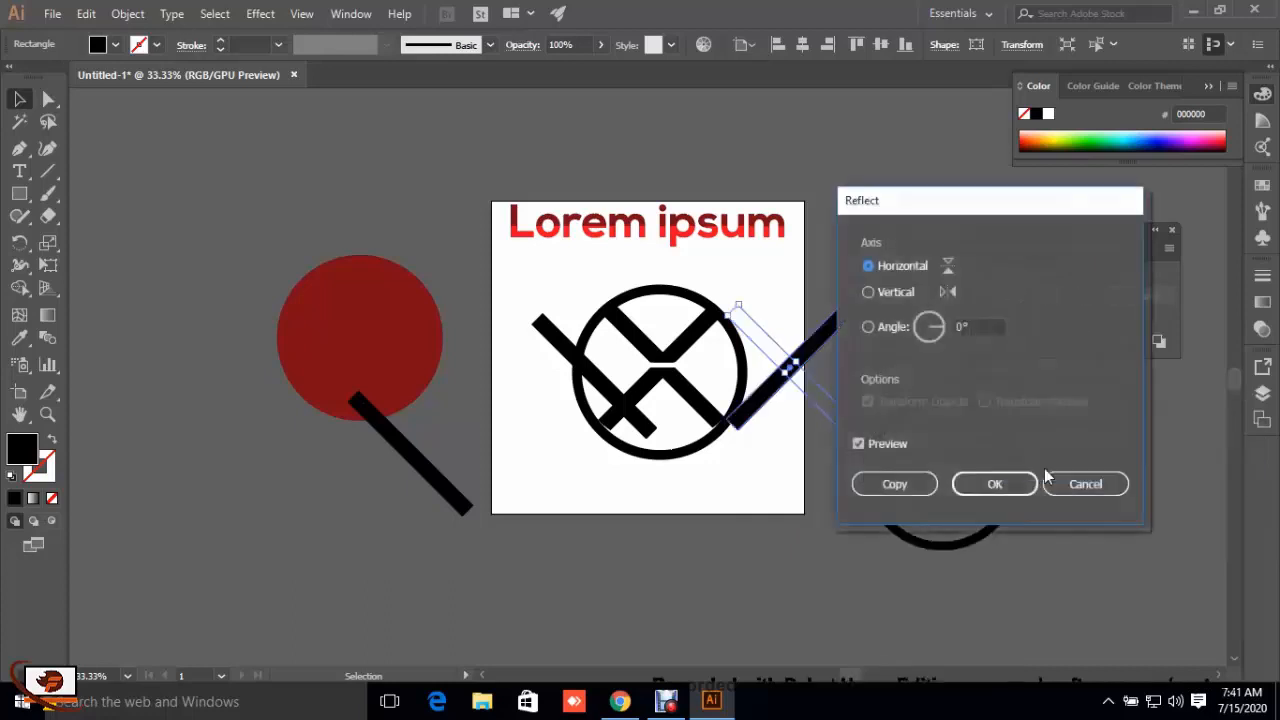
left_click(995, 484)
left_click(960, 470)
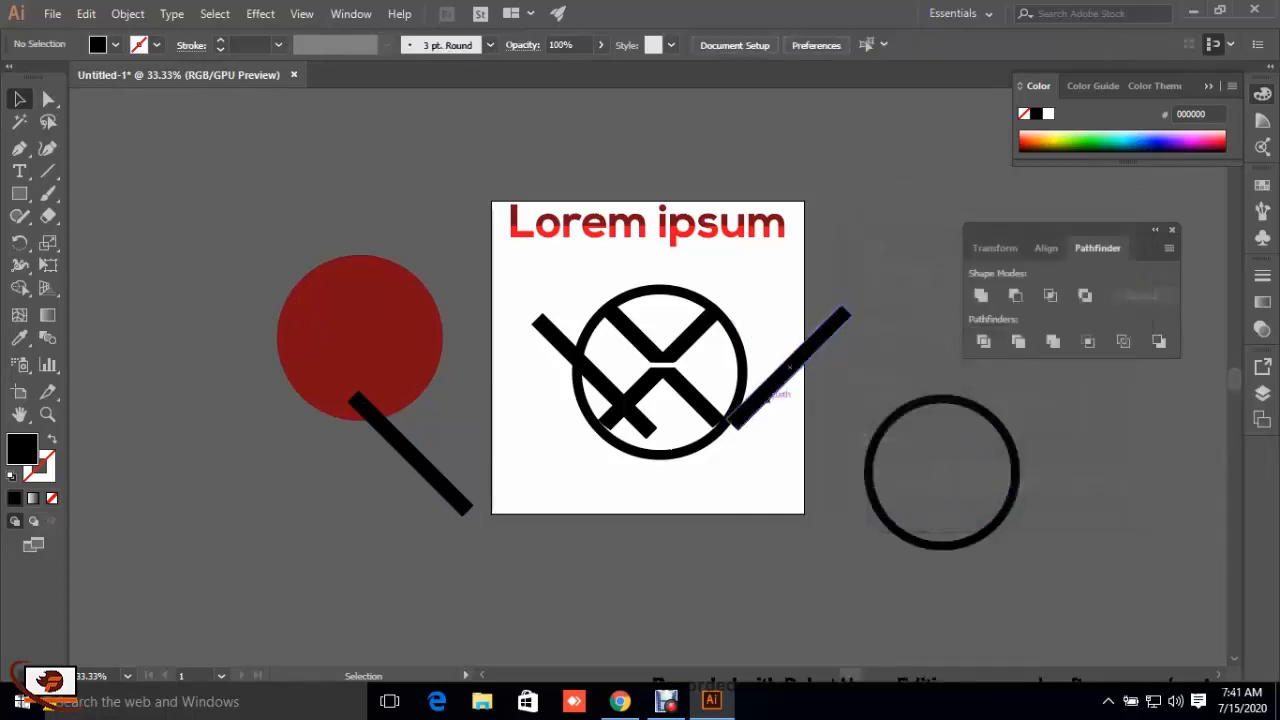
Step: Move the mirrored bar over the ring's right side and shift both bars so their lower ends meet at the ring's base
left_click_drag(789, 367, 724, 376)
left_click(762, 482)
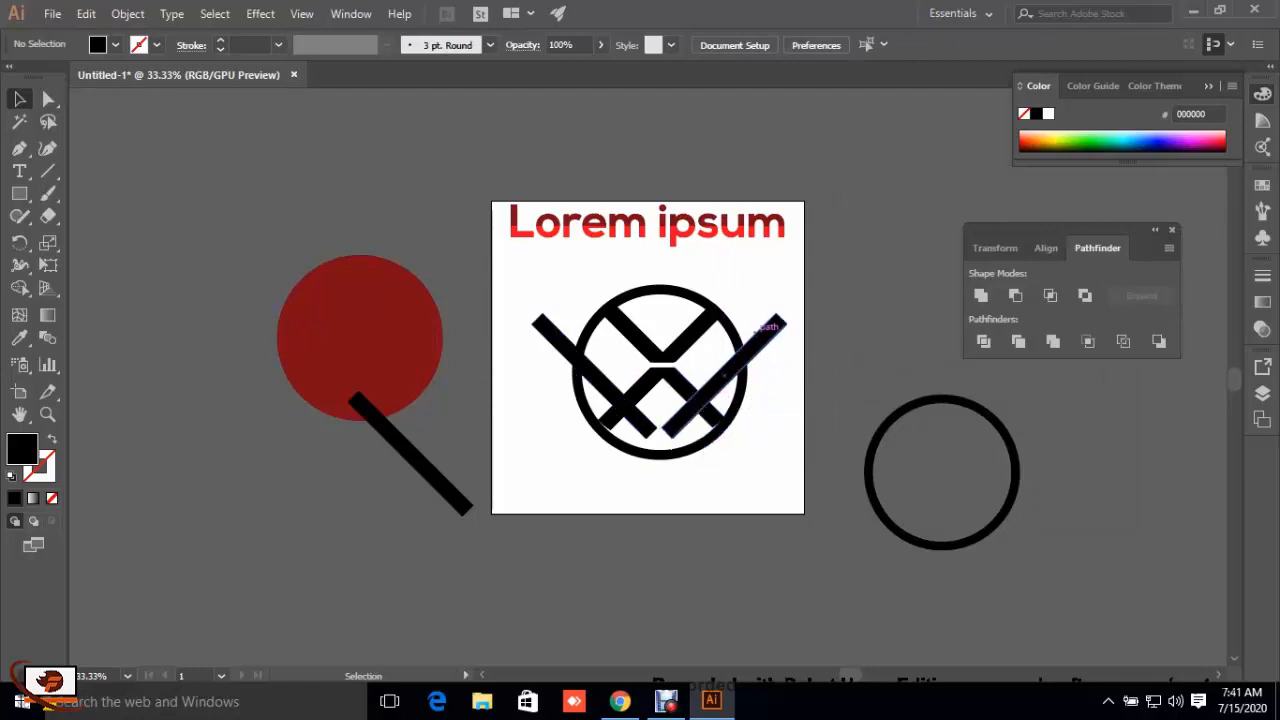
left_click(722, 386)
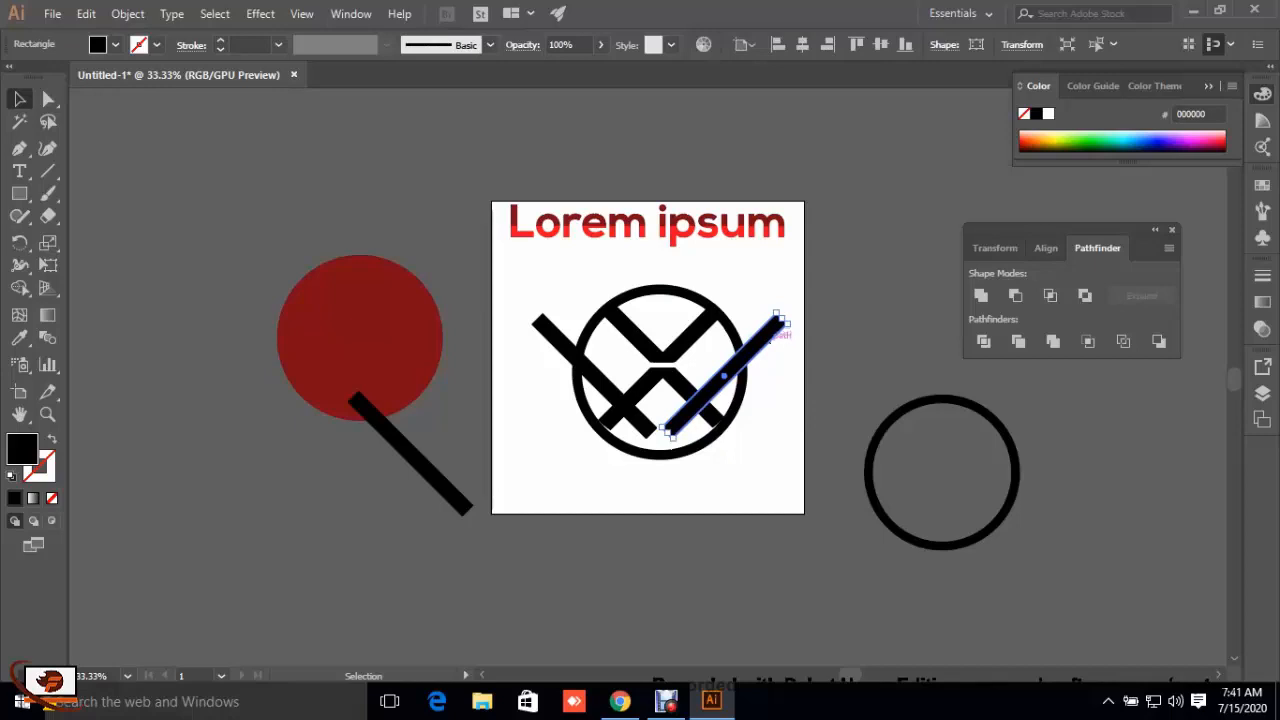
left_click_drag(724, 376, 668, 420)
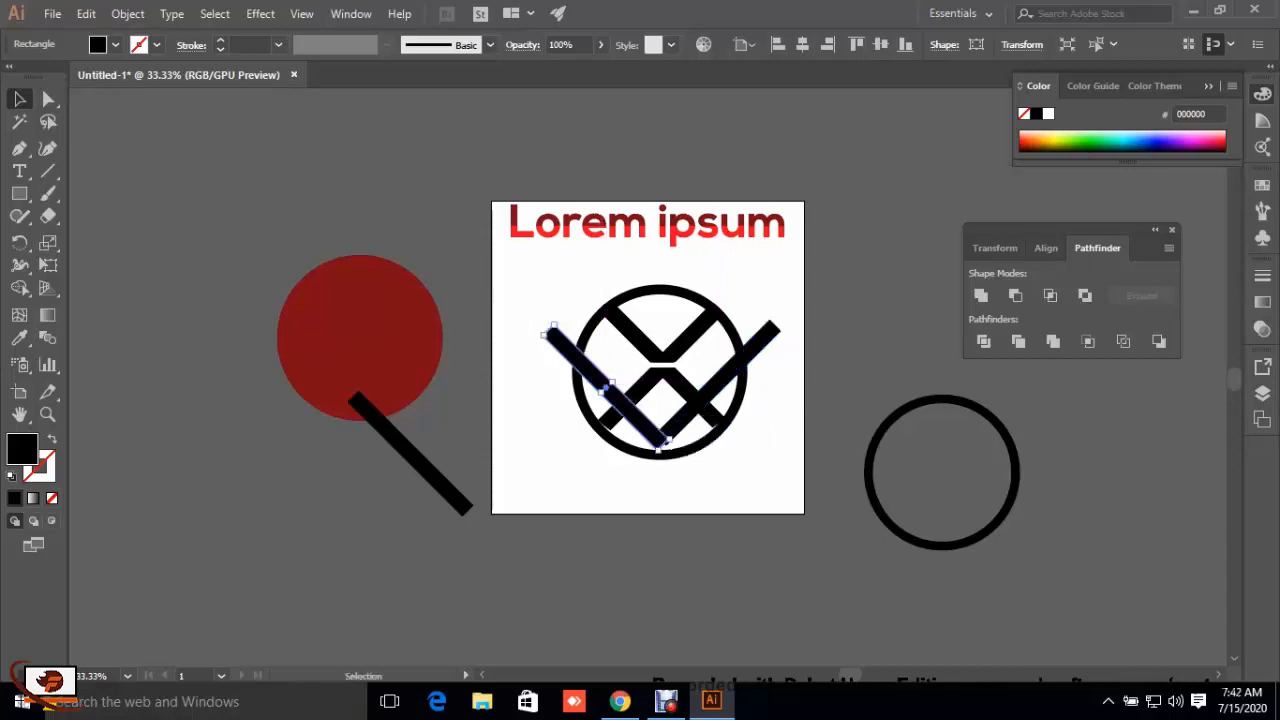
left_click(640, 440)
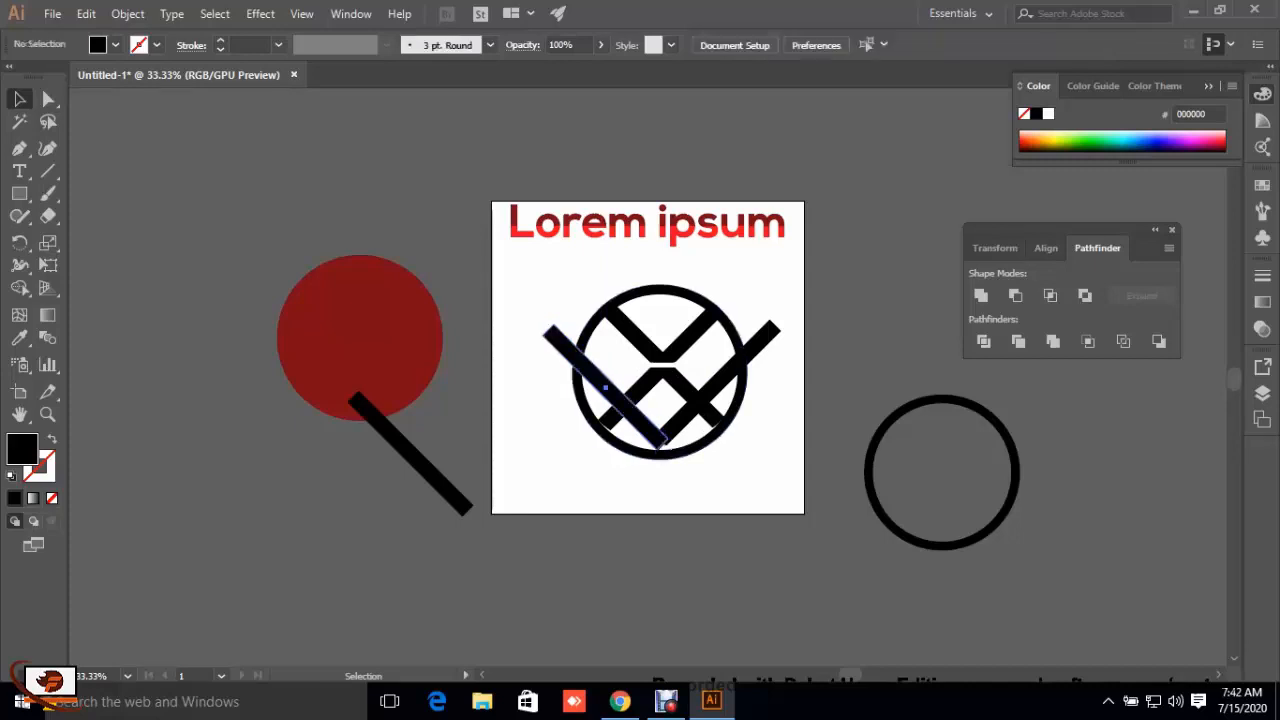
left_click_drag(663, 438, 670, 445)
left_click(640, 440)
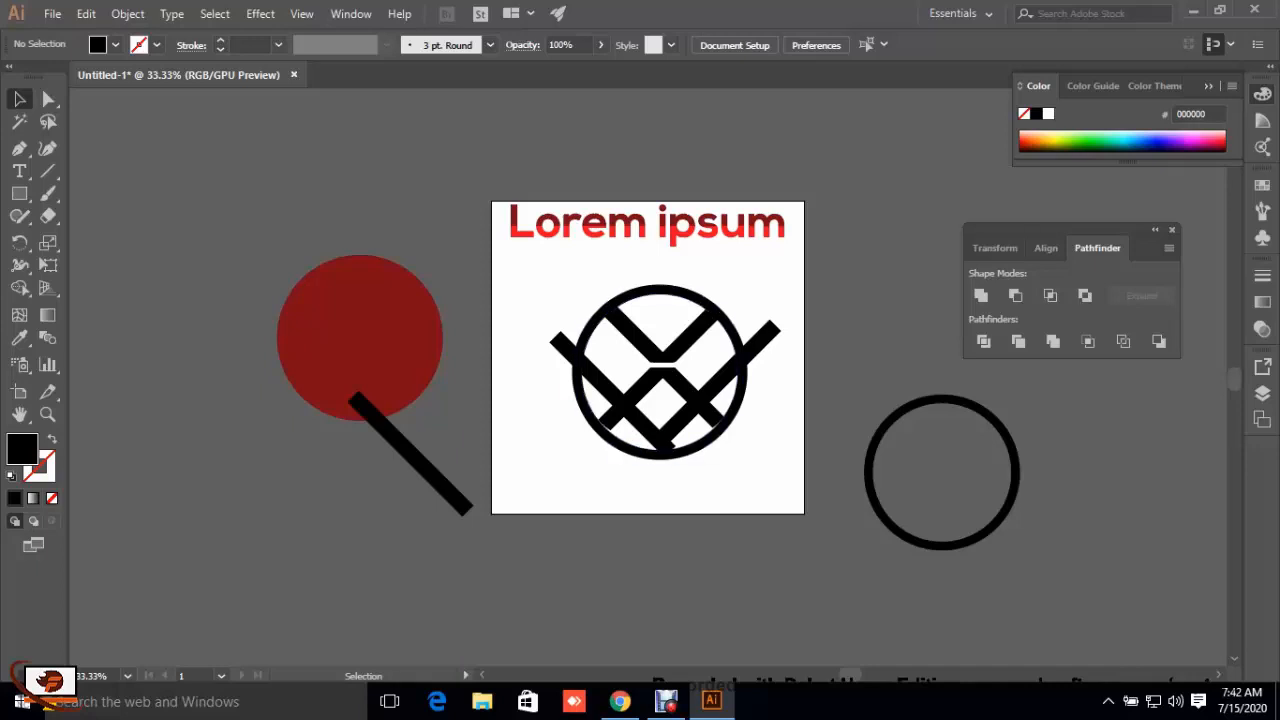
Step: Draw a horizontal line across the junction of the two bars near the ring's base and nudge it slightly upward
left_click(48, 171)
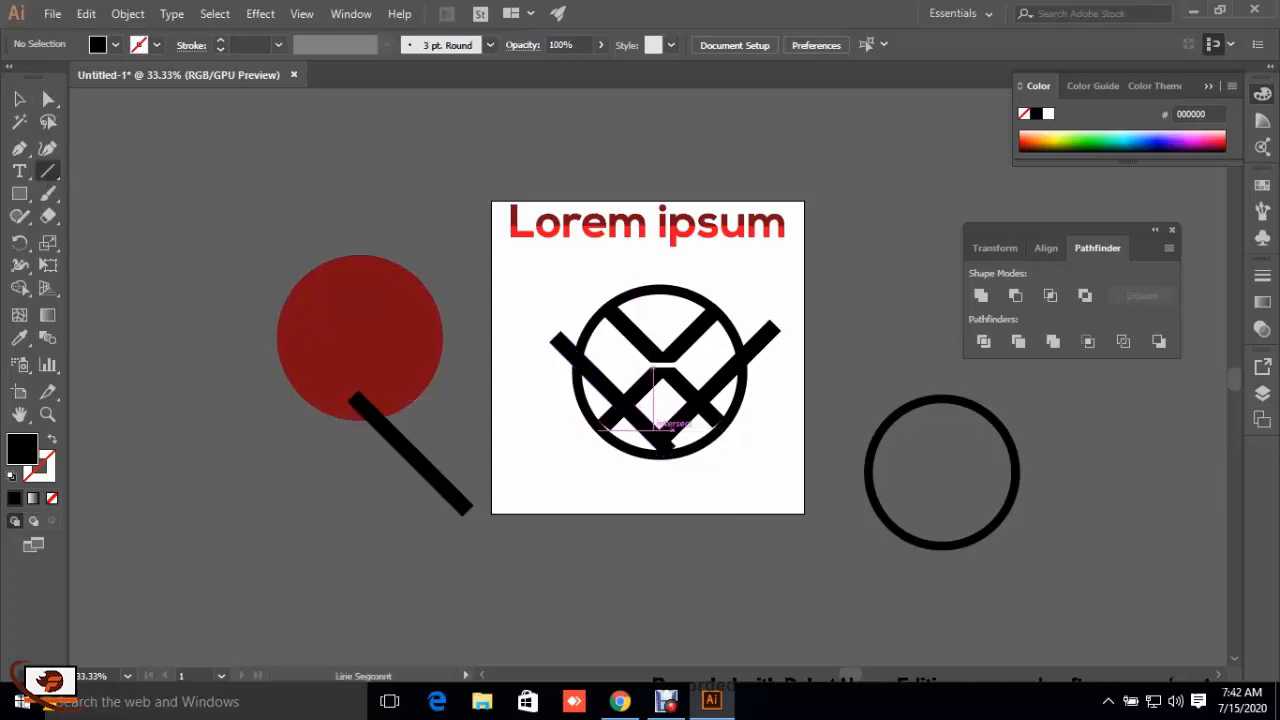
key("ctrl+plus")
key("ctrl+plus")
key("ctrl+plus")
key("ctrl+plus")
scroll(640, 380, "down", 5)
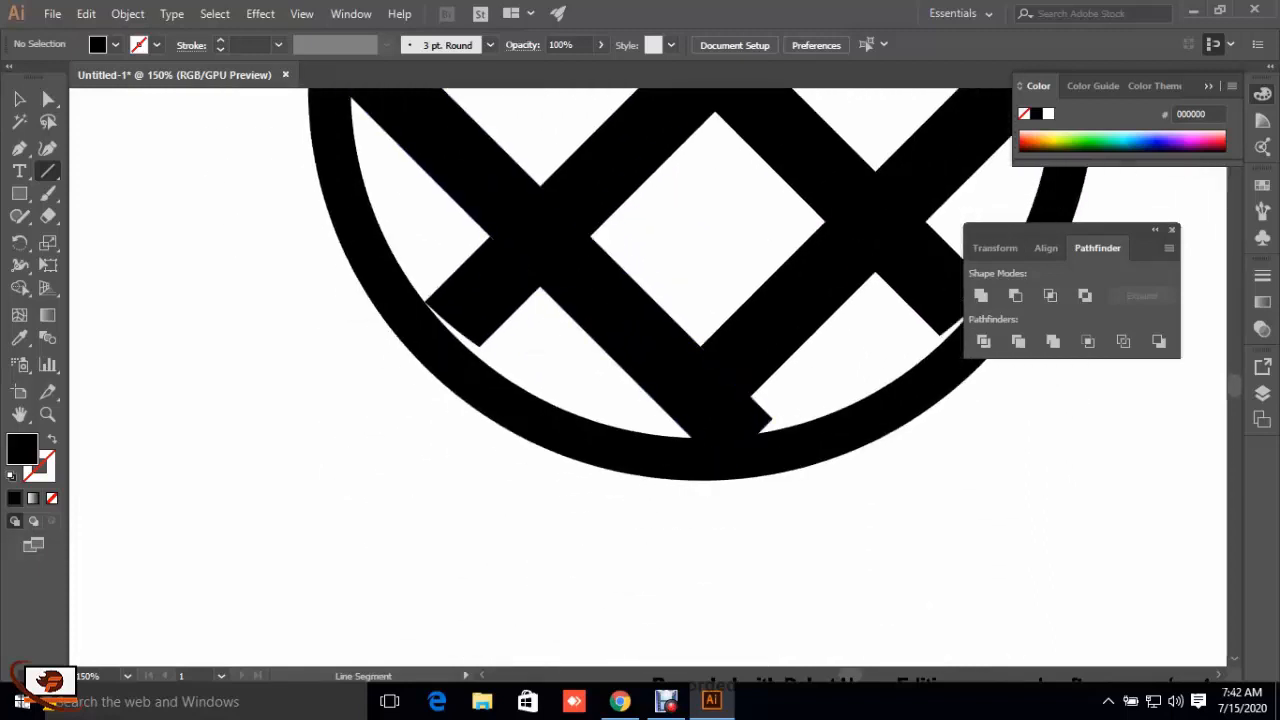
left_click_drag(614, 401, 841, 401)
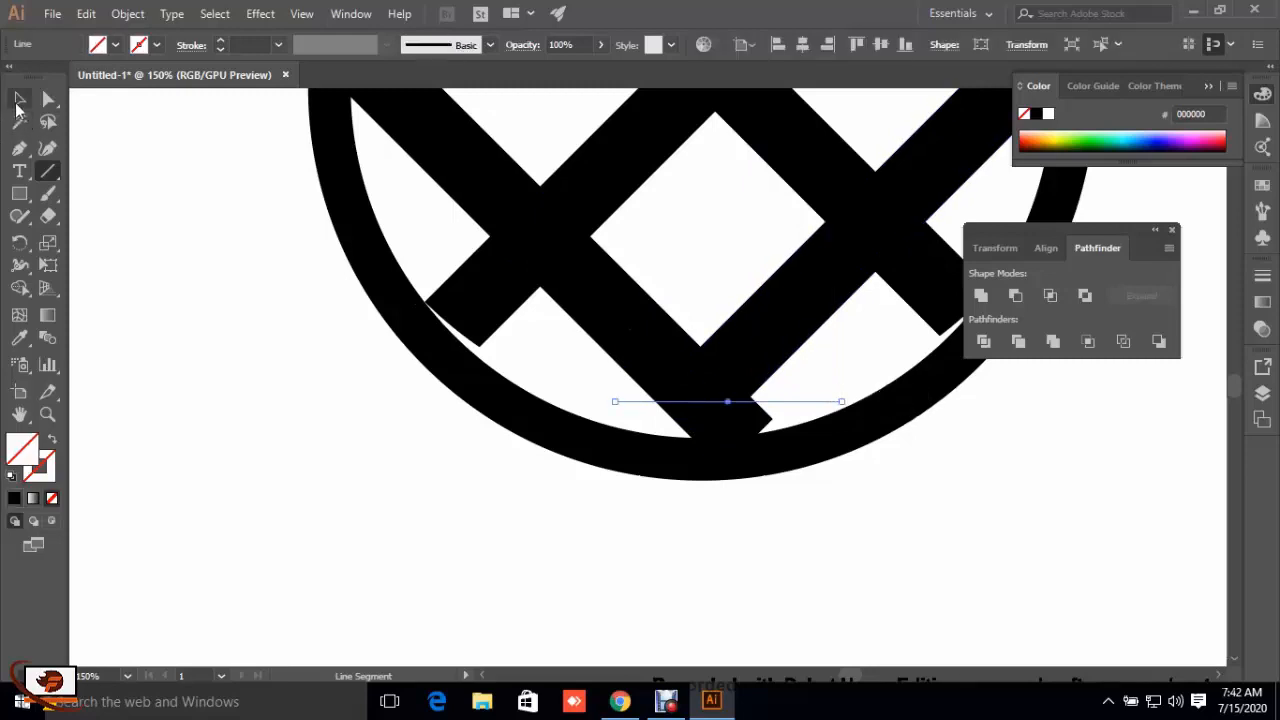
left_click(19, 98)
key("Up")
key("Up")
key("Up")
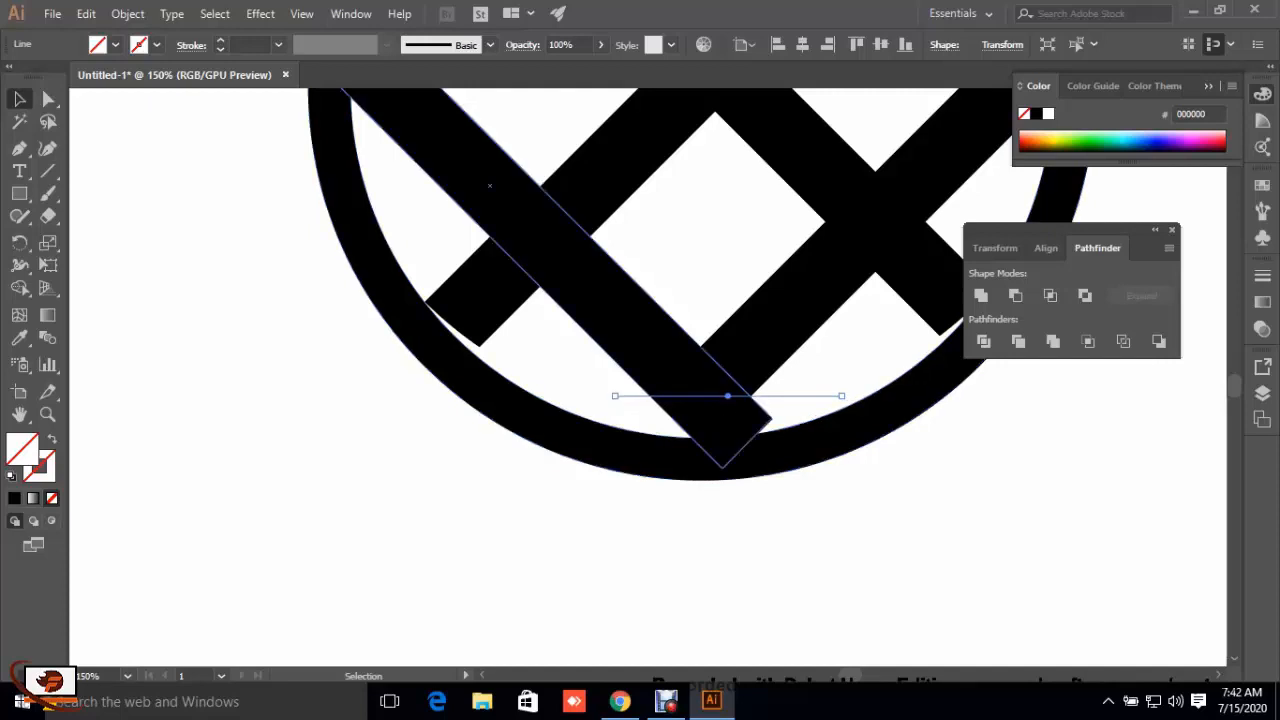
Step: Trim the bar ends outside the ring and the lower V's leg ends beyond the bars with the Shape Builder
scroll(640, 380, "up", 2)
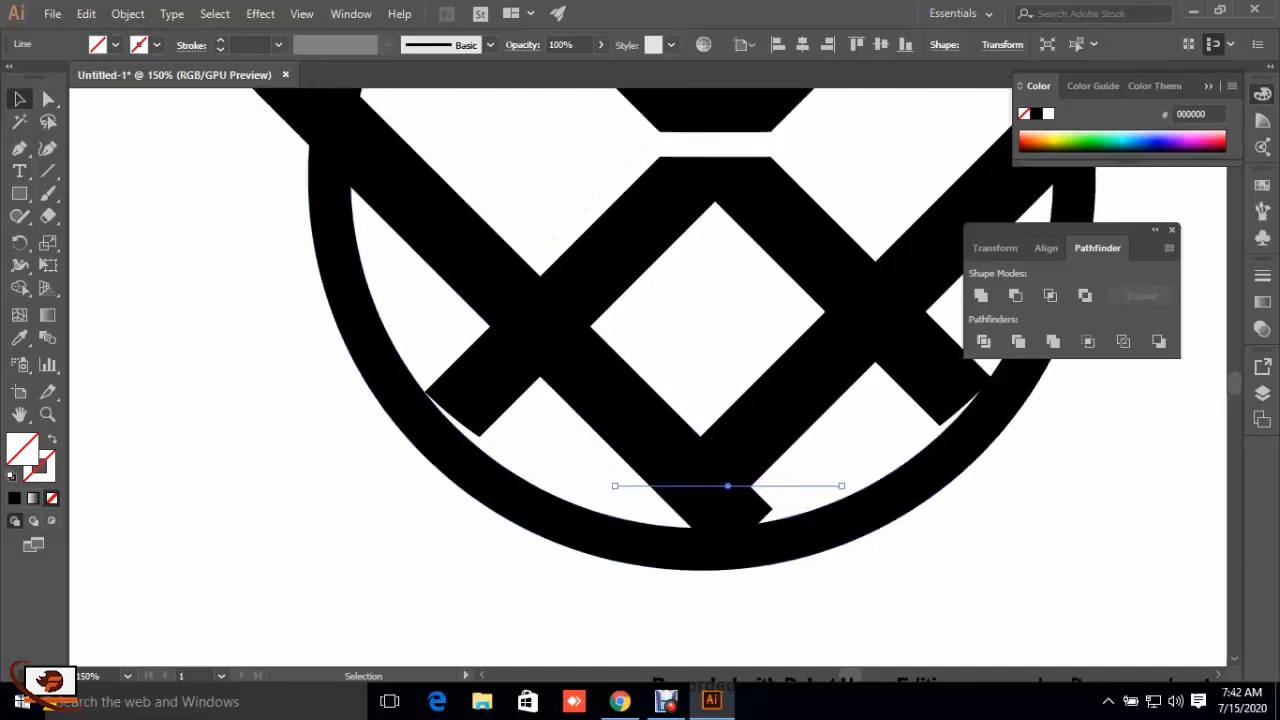
key("ctrl+minus")
key("ctrl+minus")
key("ctrl+minus")
key("ctrl+minus")
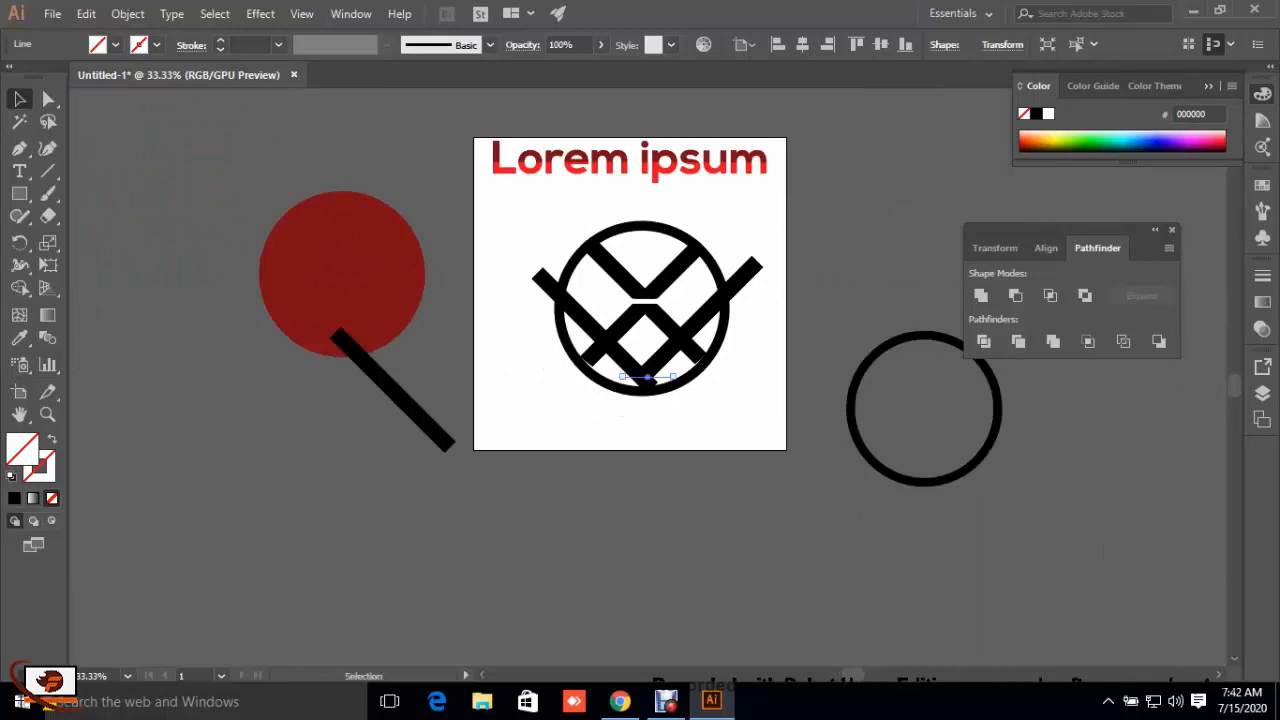
key("Delete")
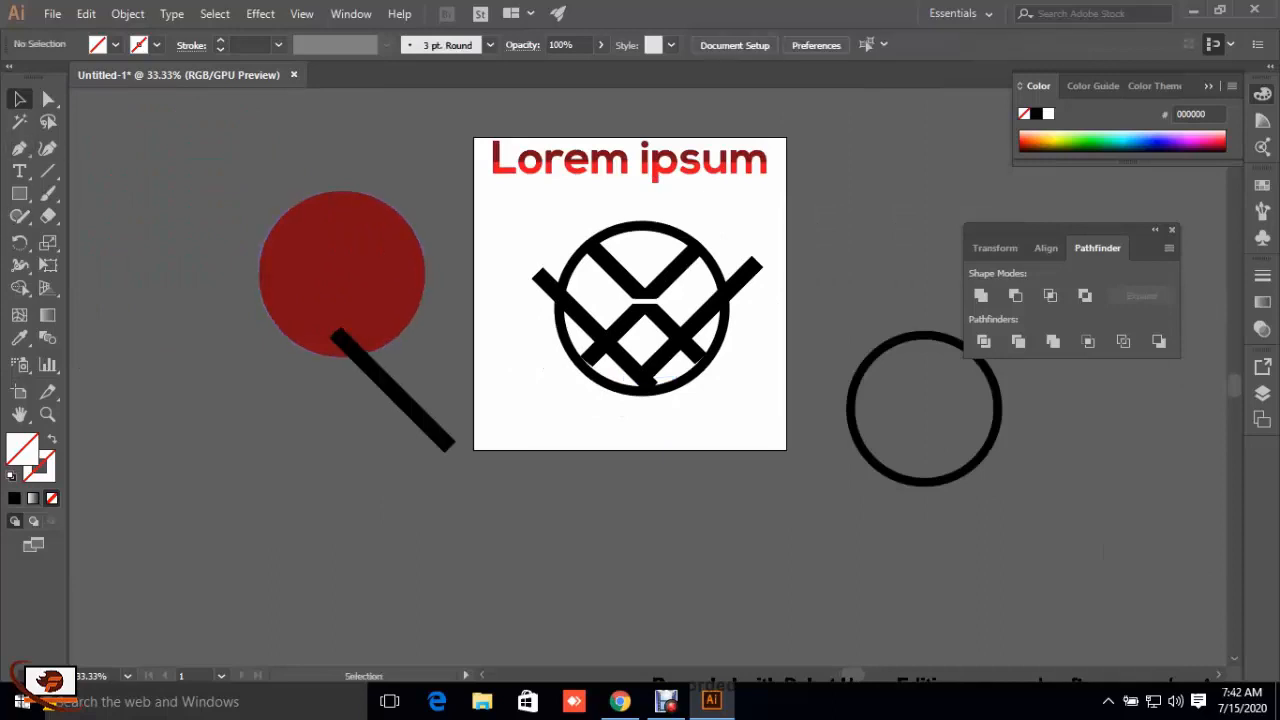
left_click_drag(508, 222, 780, 400)
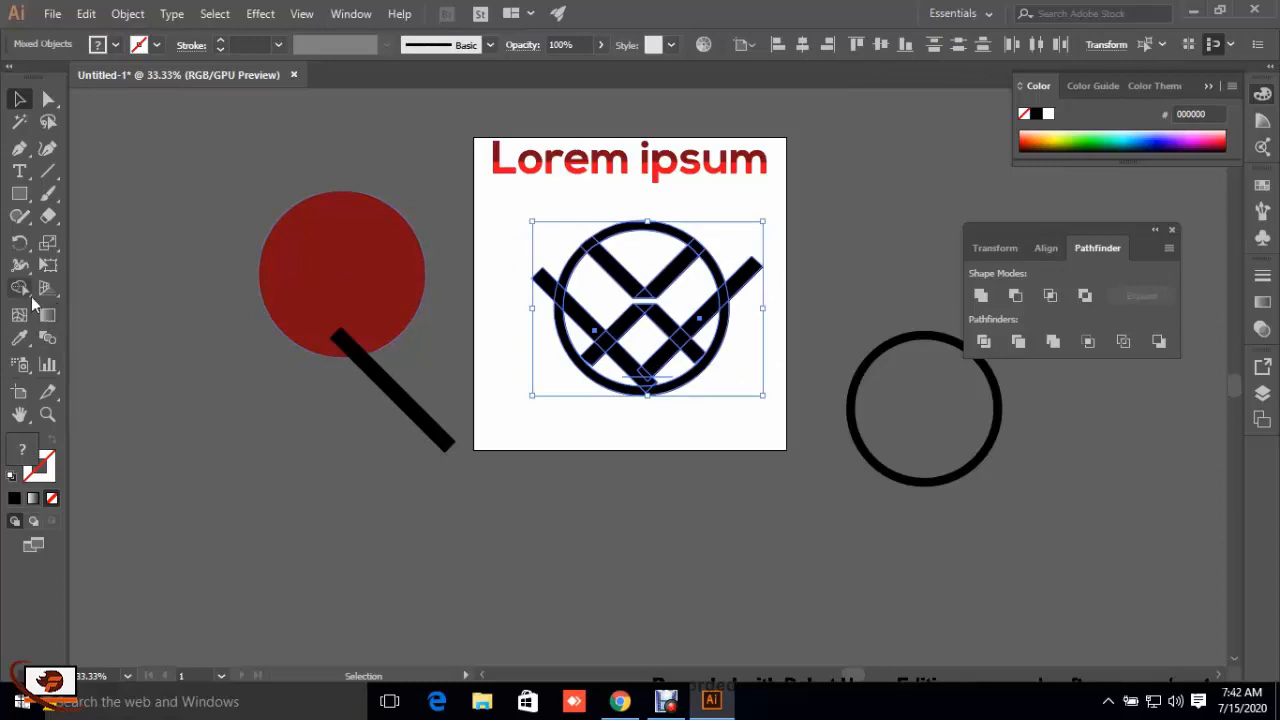
left_click_drag(30, 292, 69, 287)
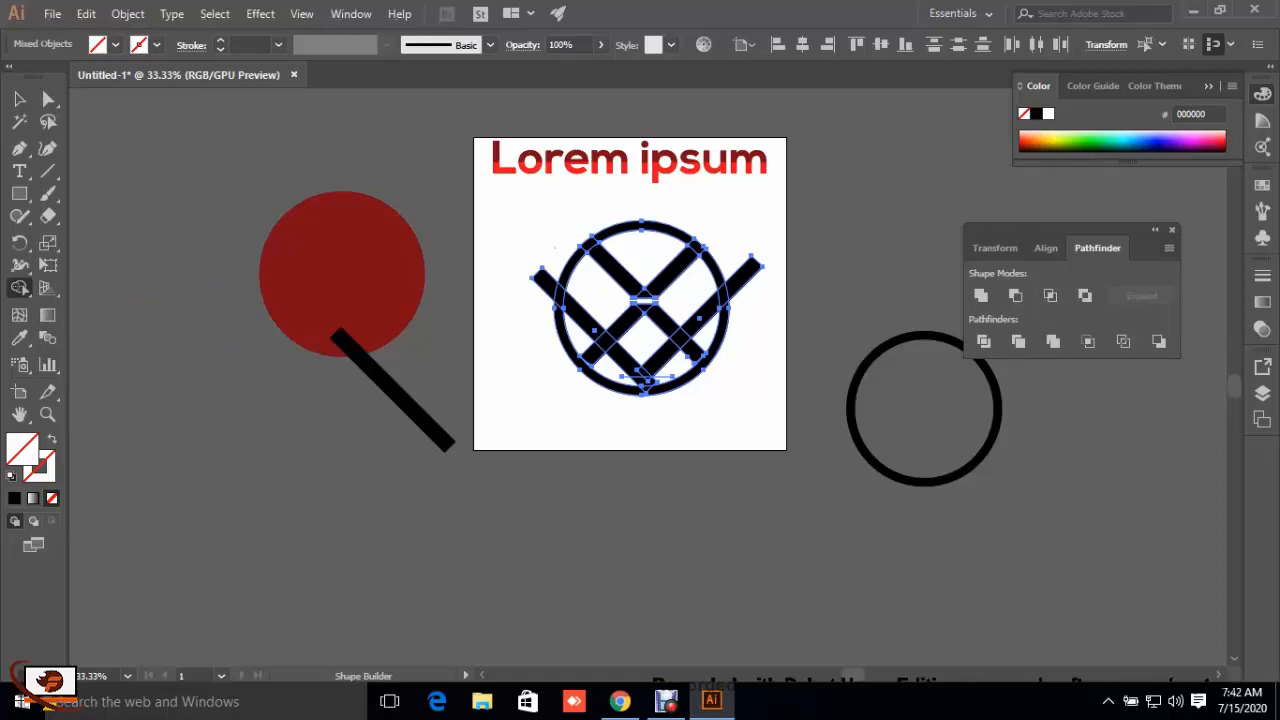
left_click_drag(555, 248, 541, 282)
left_click_drag(720, 228, 750, 296)
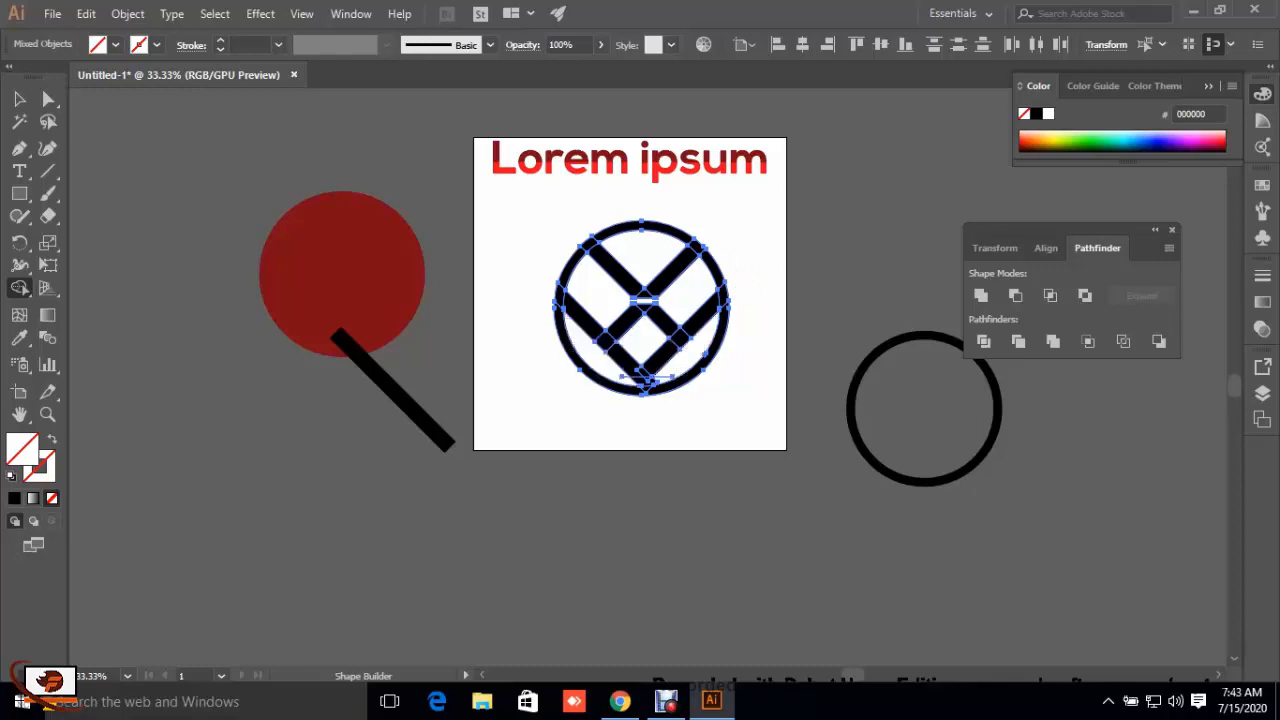
Step: Remove the two lower bar segments that close the diamond with the Shape Builder, leaving a W shape
key("v")
key("ctrl+plus")
key("ctrl+plus")
key("ctrl+plus")
key("ctrl+plus")
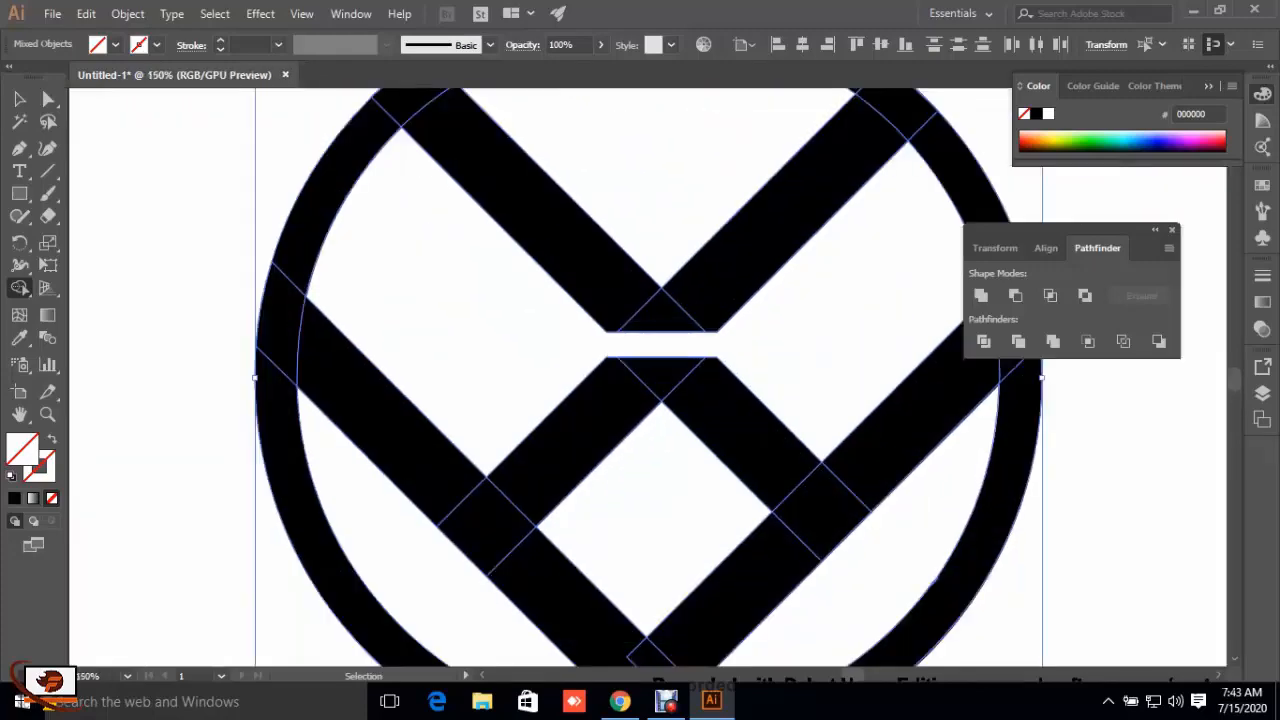
key("shift+m")
scroll(655, 400, "down", 3)
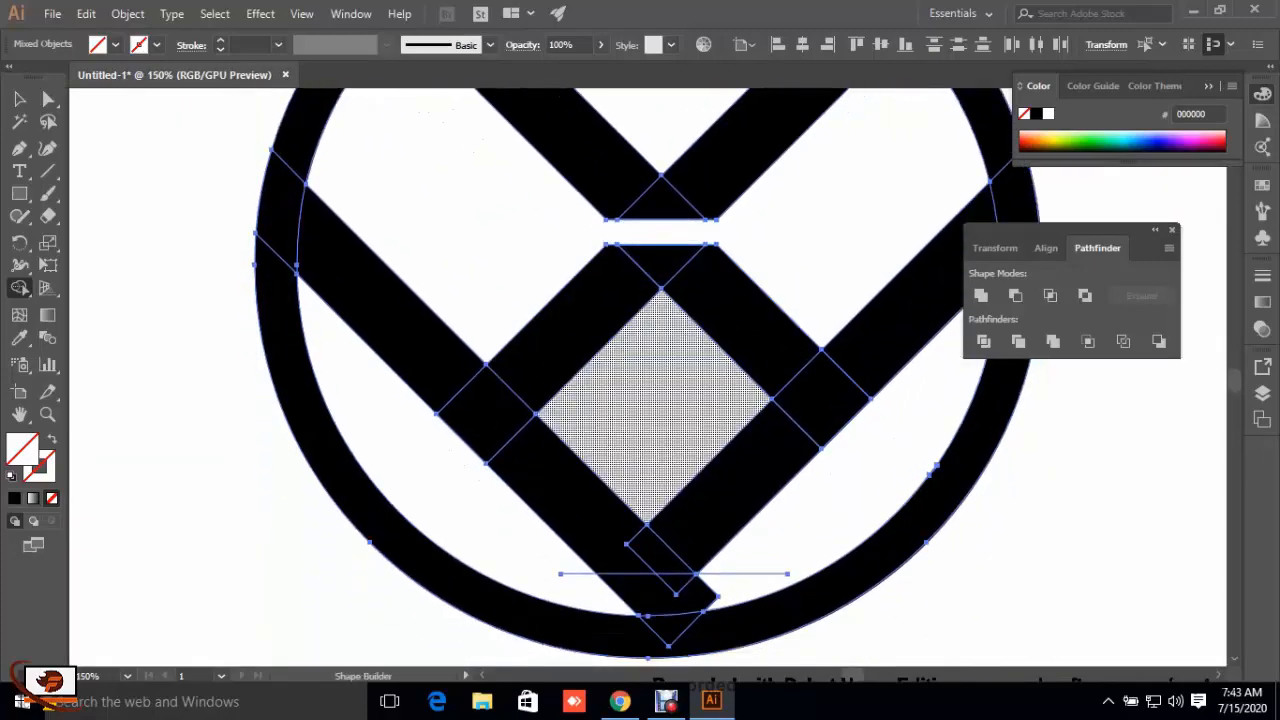
scroll(655, 400, "down", 2)
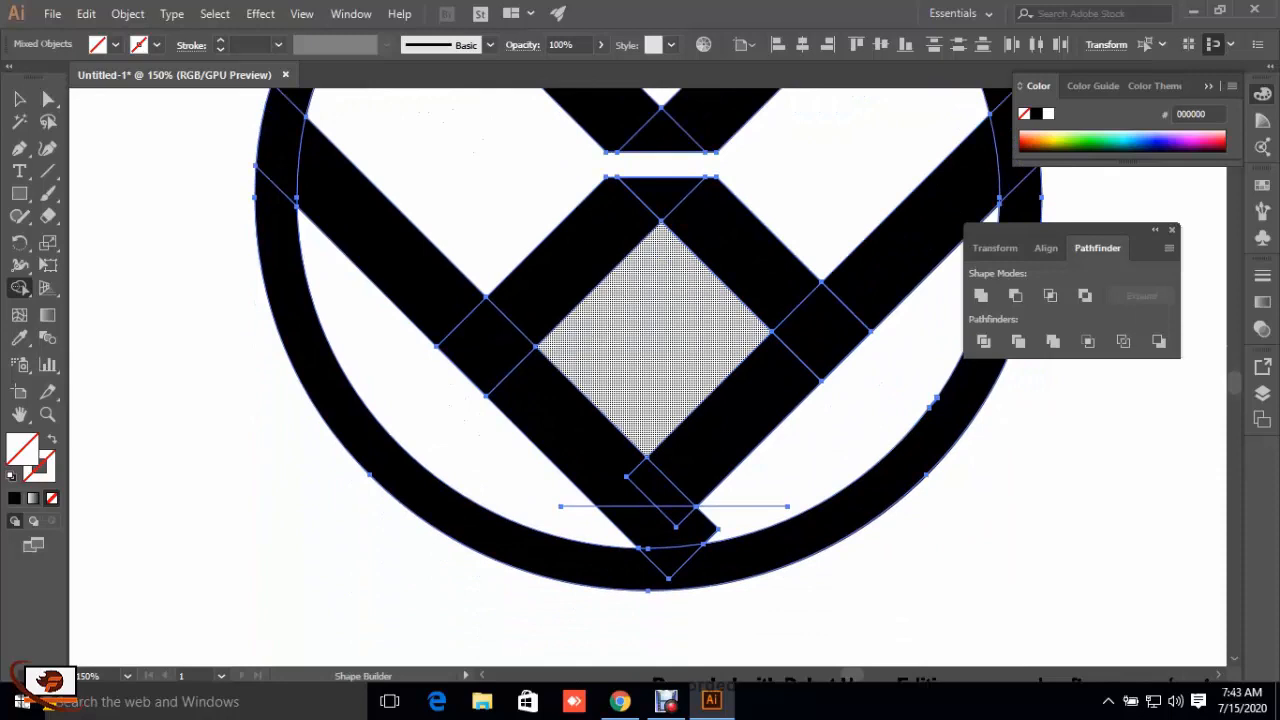
scroll(655, 400, "up", 3)
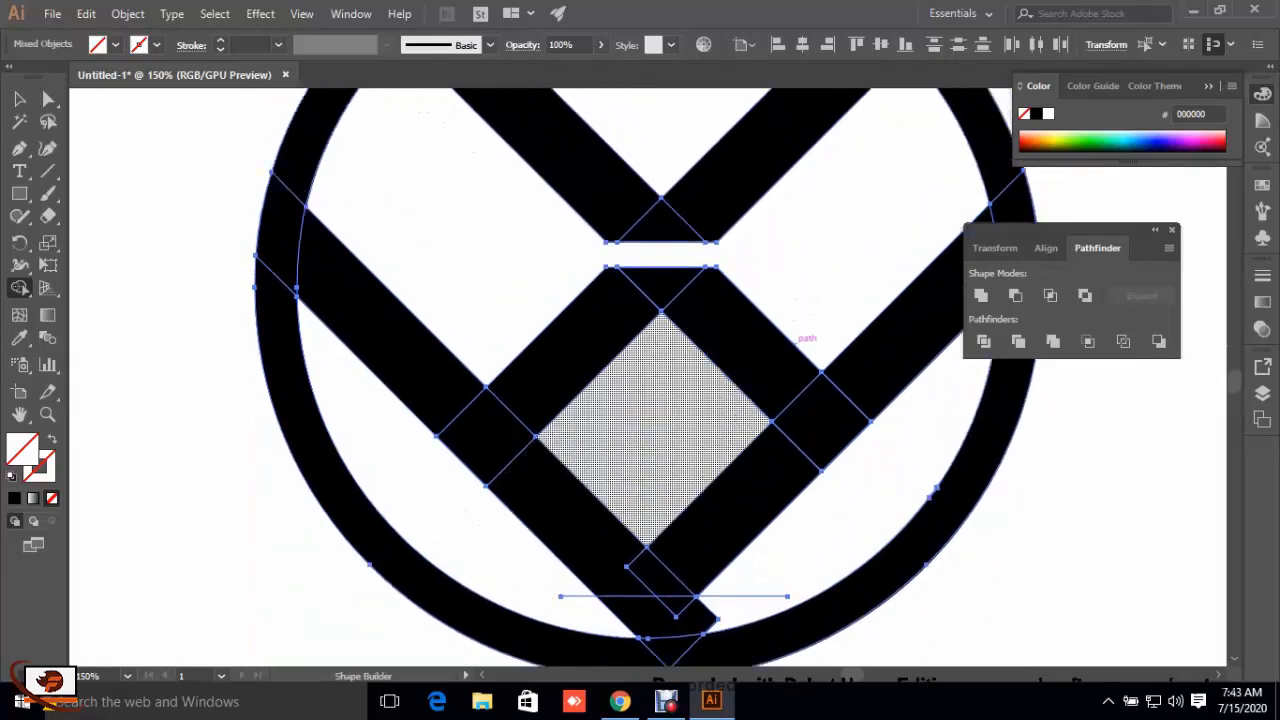
scroll(655, 400, "up", 1)
scroll(655, 440, "down", 2)
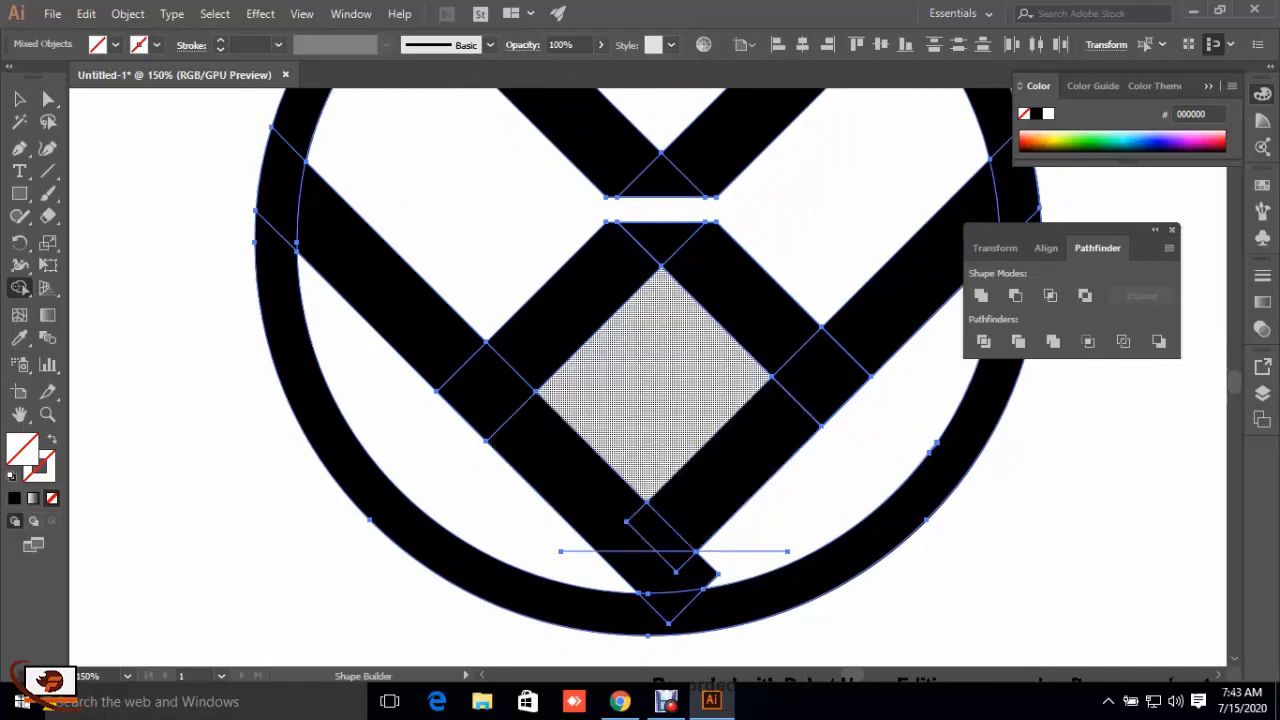
scroll(655, 440, "up", 3)
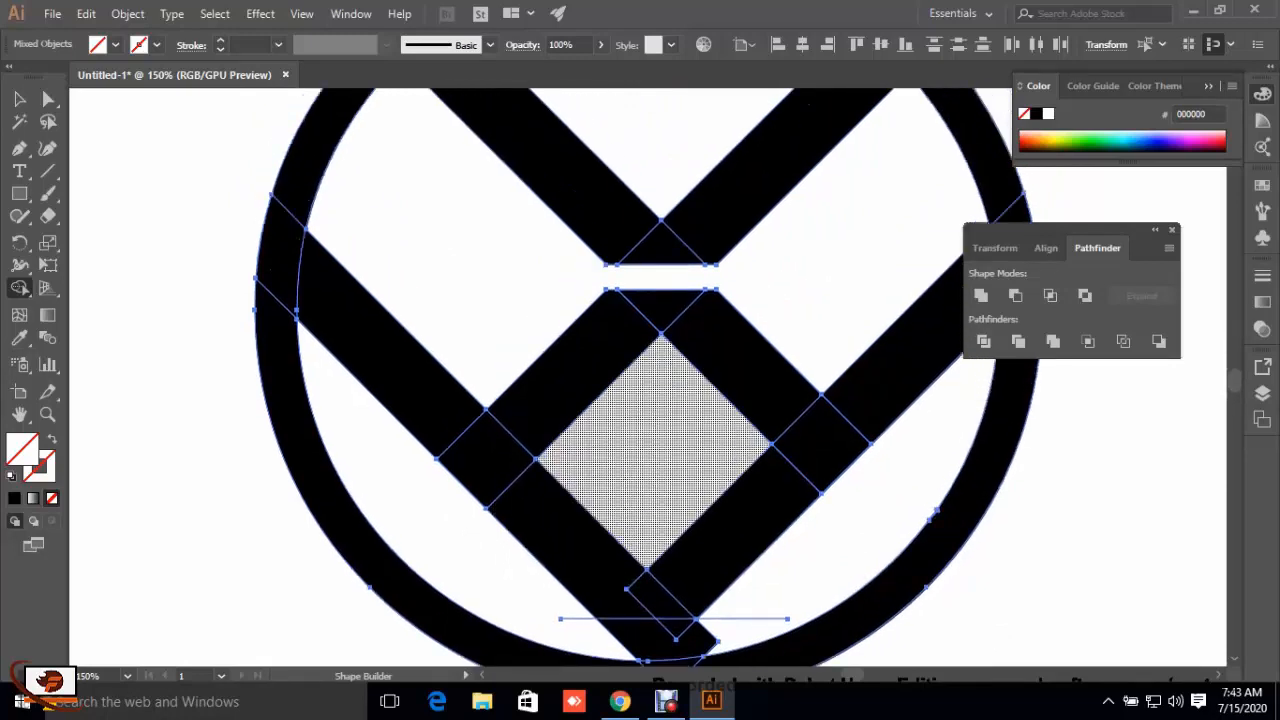
left_click_drag(634, 448, 573, 538)
left_click_drag(681, 441, 731, 512)
scroll(735, 500, "down", 3)
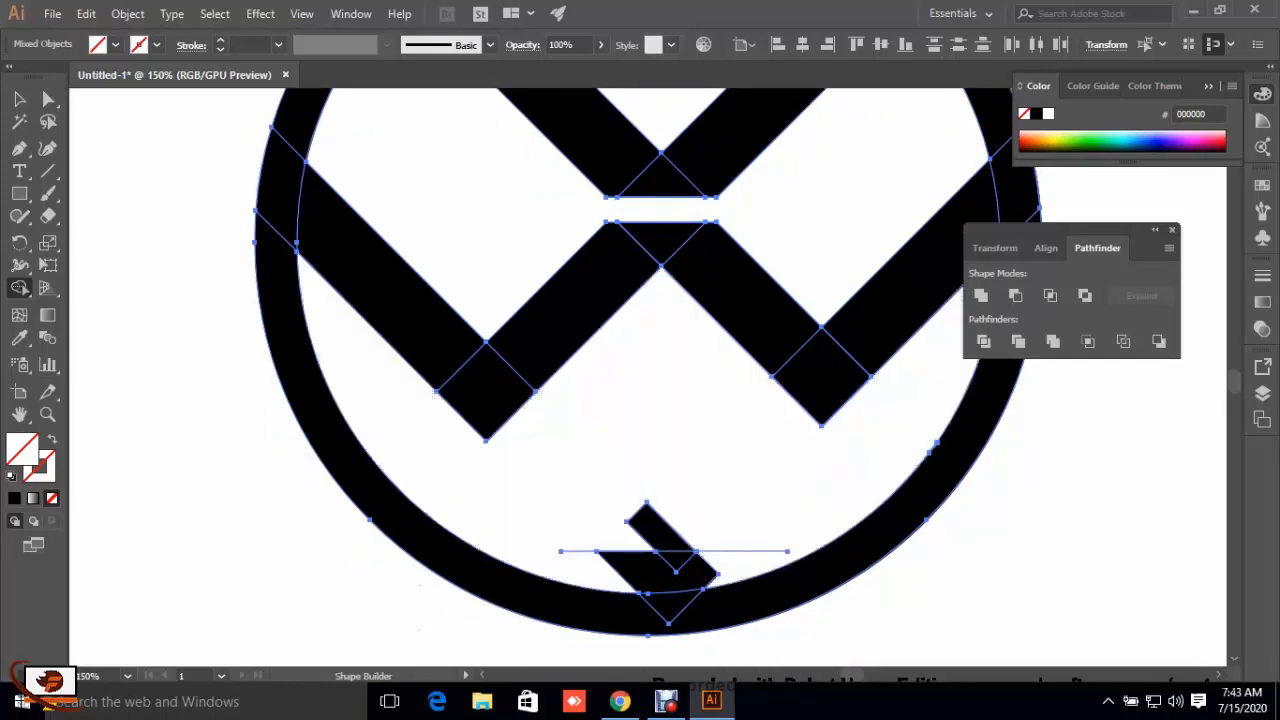
Step: Delete the leftover black fragments and the cutting line at the base of the ring
key("v")
key("ctrl+shift+a")
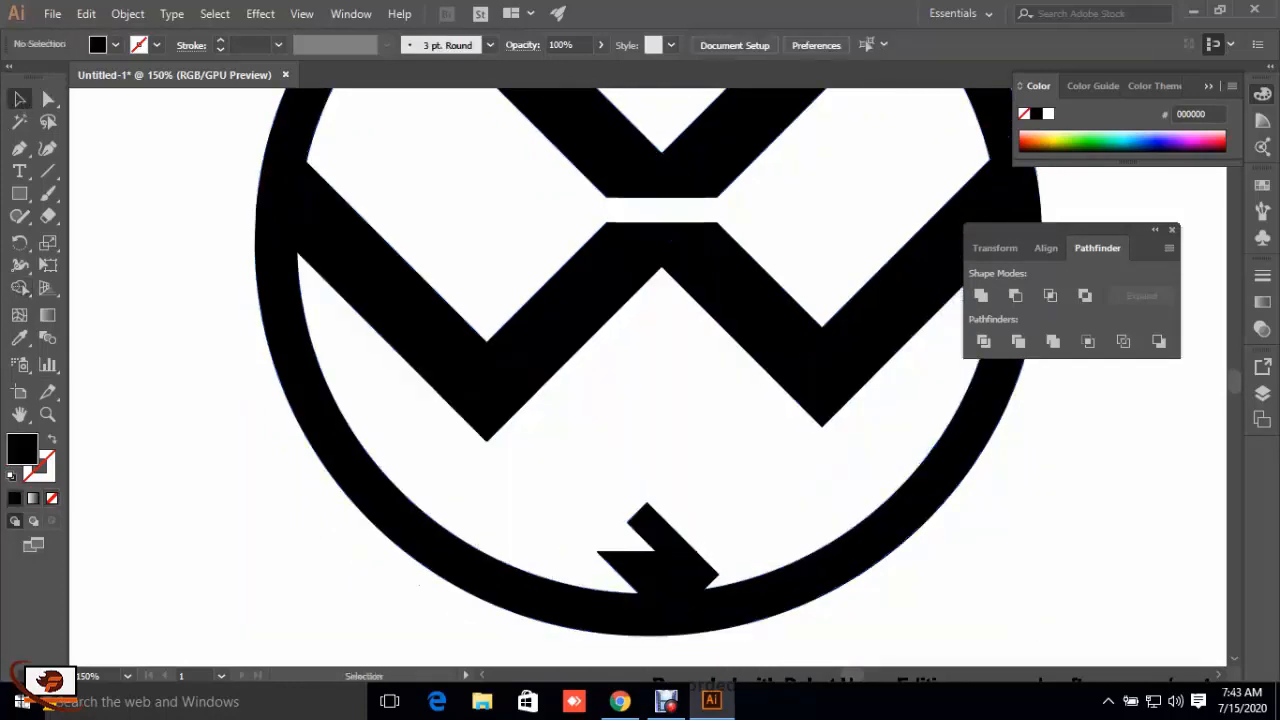
left_click_drag(570, 497, 715, 575)
key("Delete")
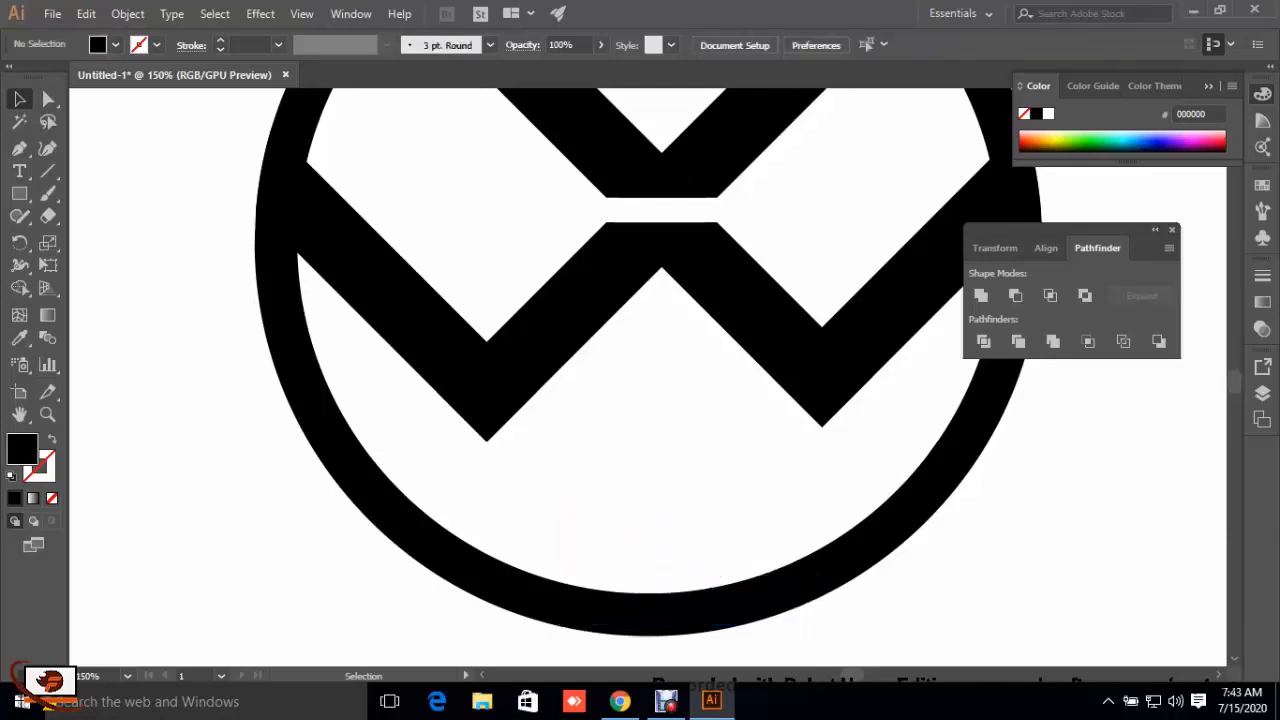
scroll(648, 400, "up", 8)
scroll(648, 400, "down", 12)
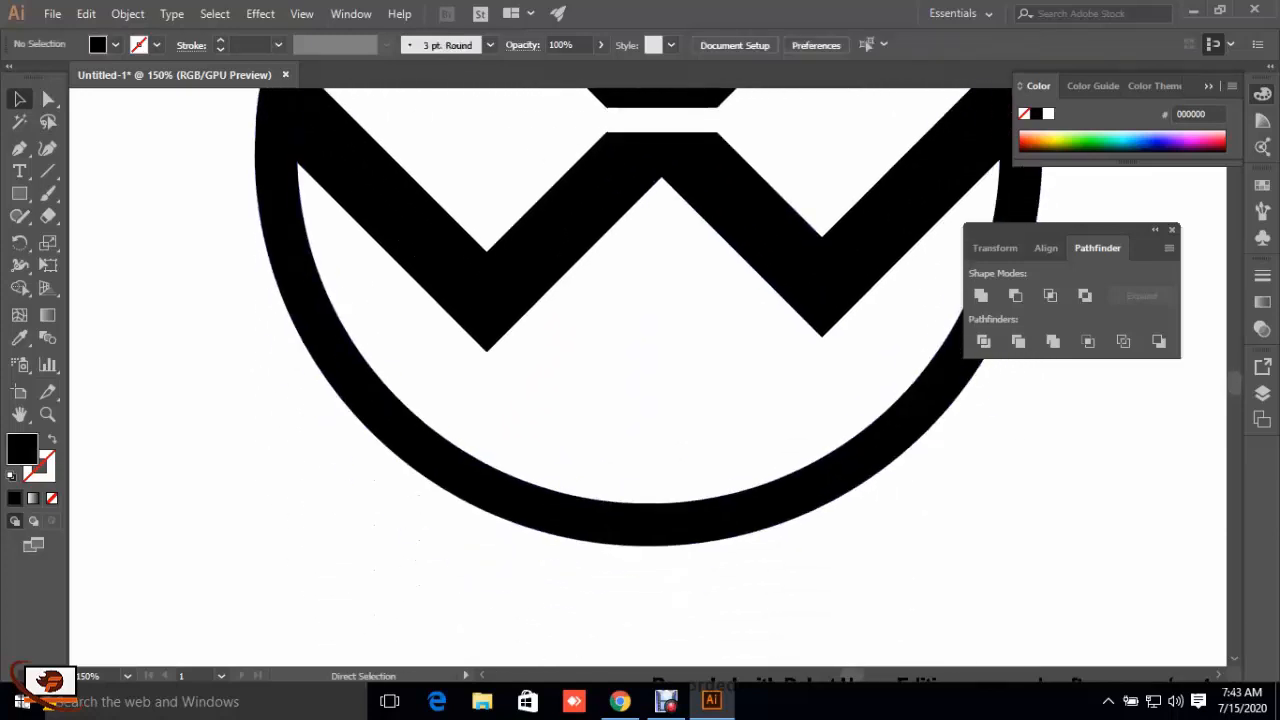
key("ctrl+minus")
key("ctrl+minus")
key("ctrl+minus")
key("ctrl+minus")
key("ctrl+minus")
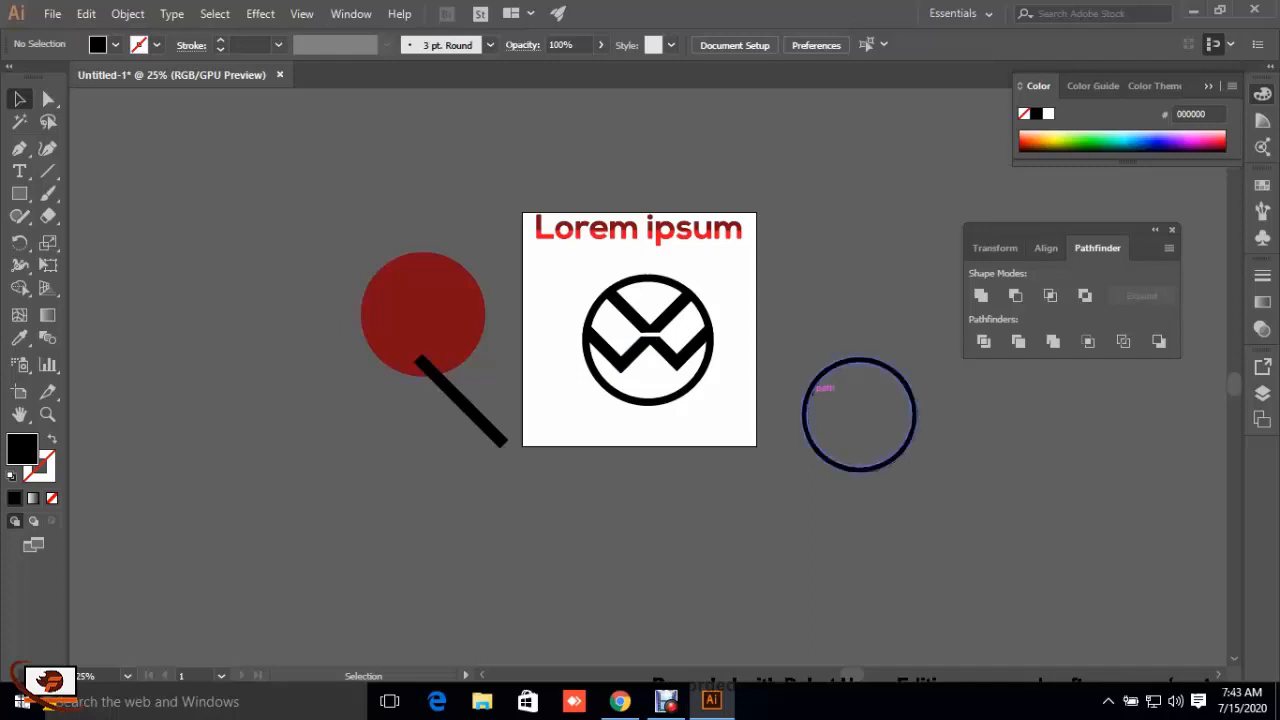
Step: Gather the spare black ring and diagonal bar beside the artboard and delete them, along with the dark red circle
left_click_drag(815, 387, 827, 210)
left_click(860, 370)
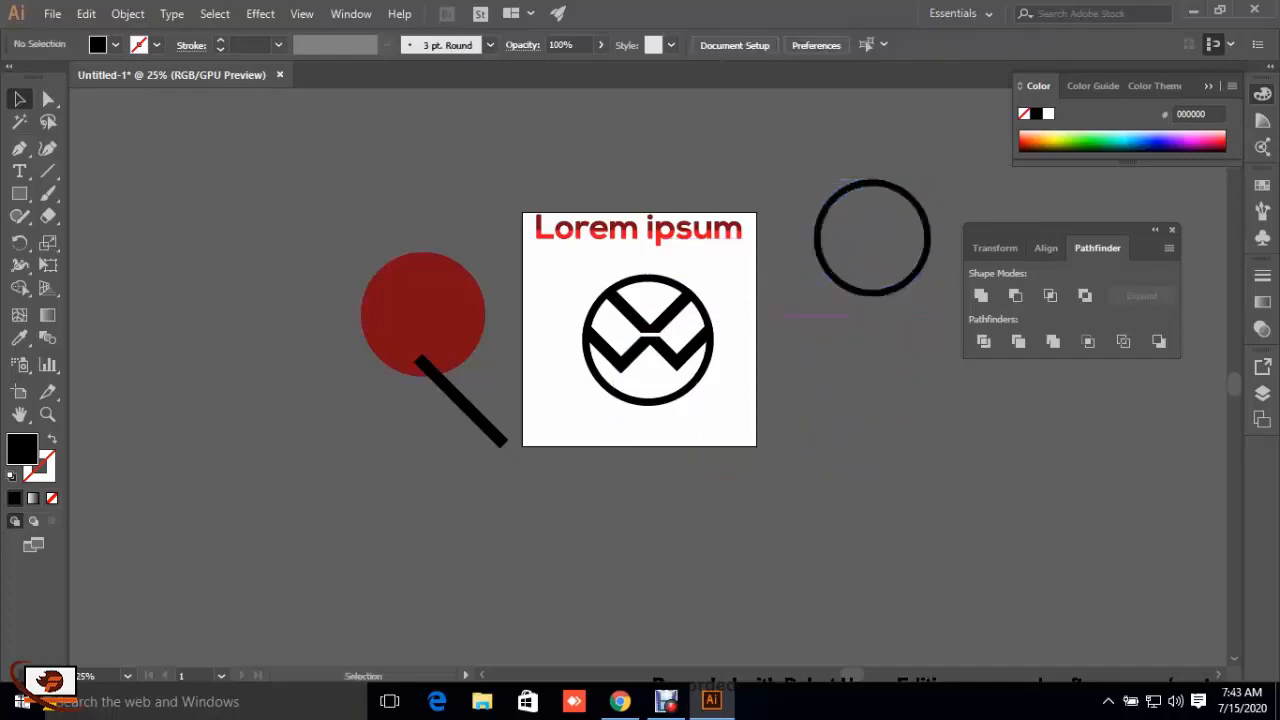
left_click_drag(461, 401, 835, 258)
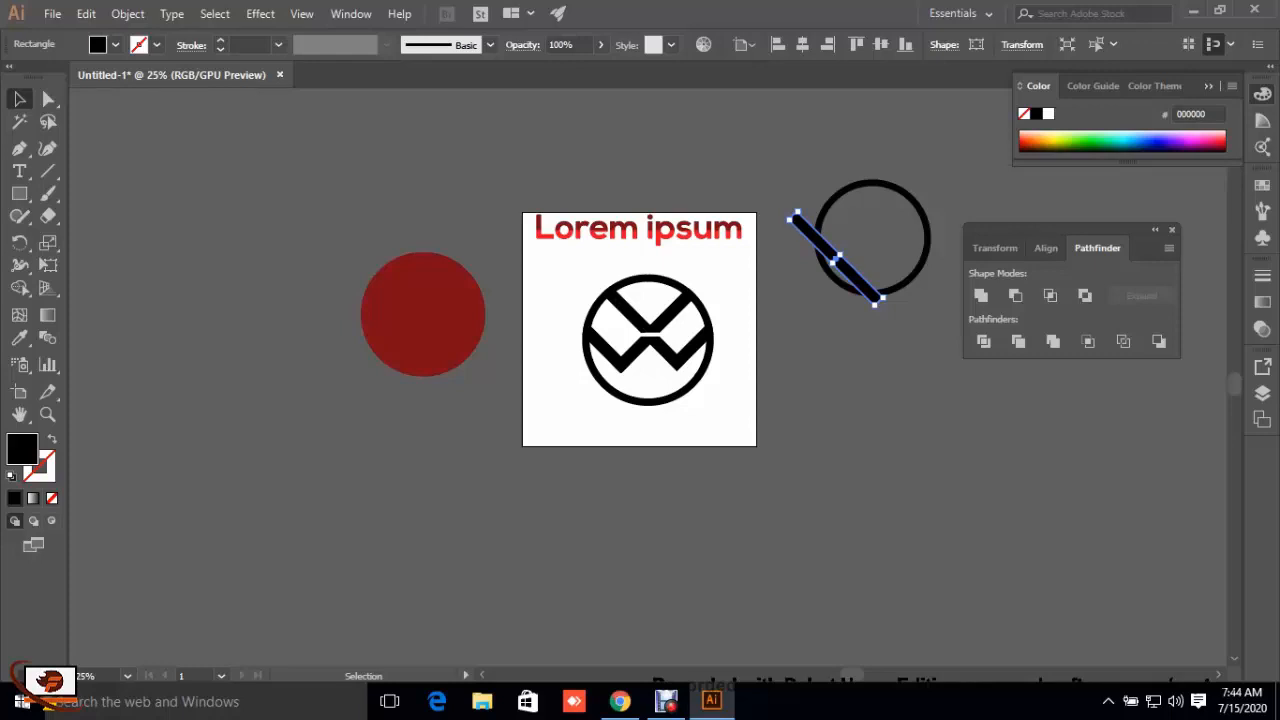
left_click_drag(927, 303, 858, 228)
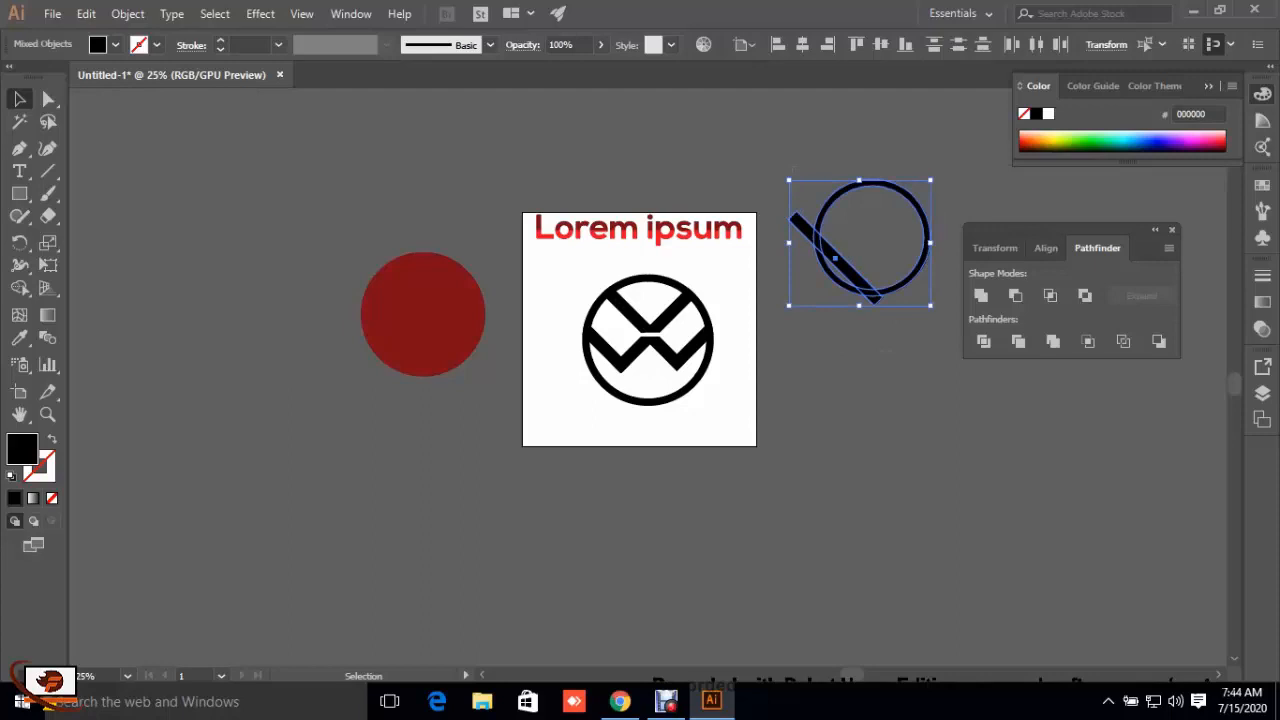
key("Delete")
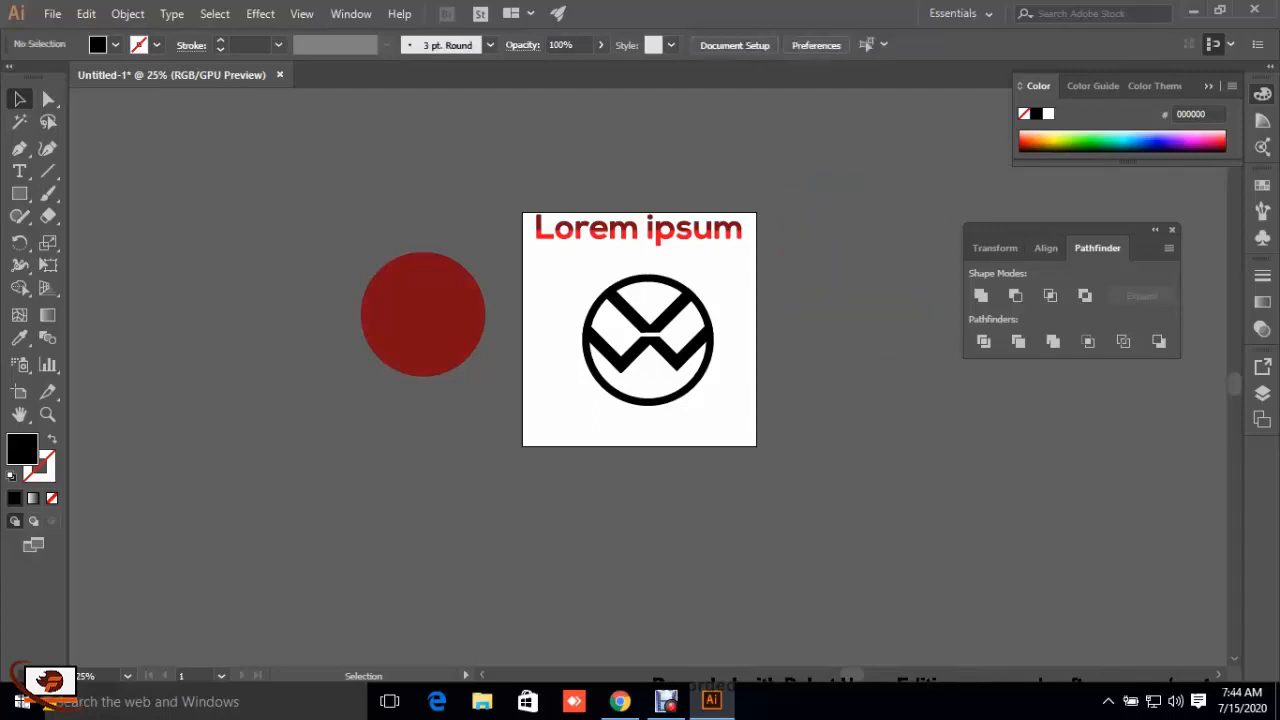
left_click(423, 314)
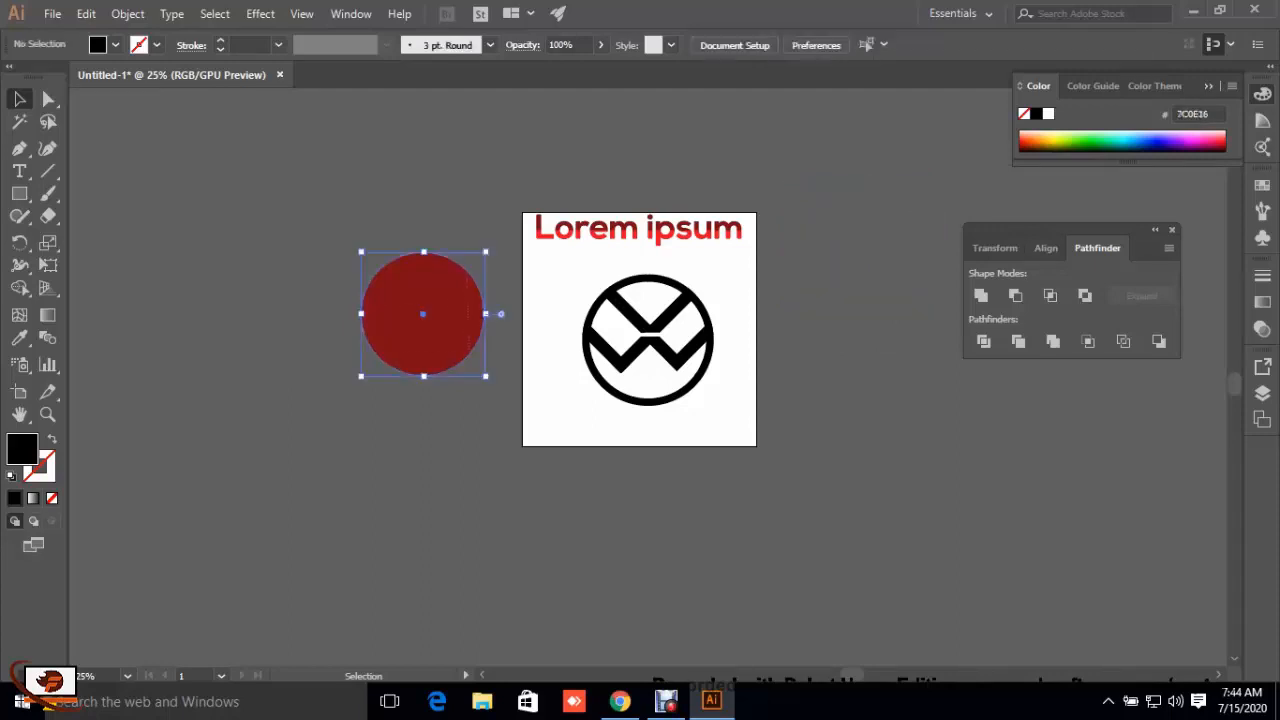
key("Delete")
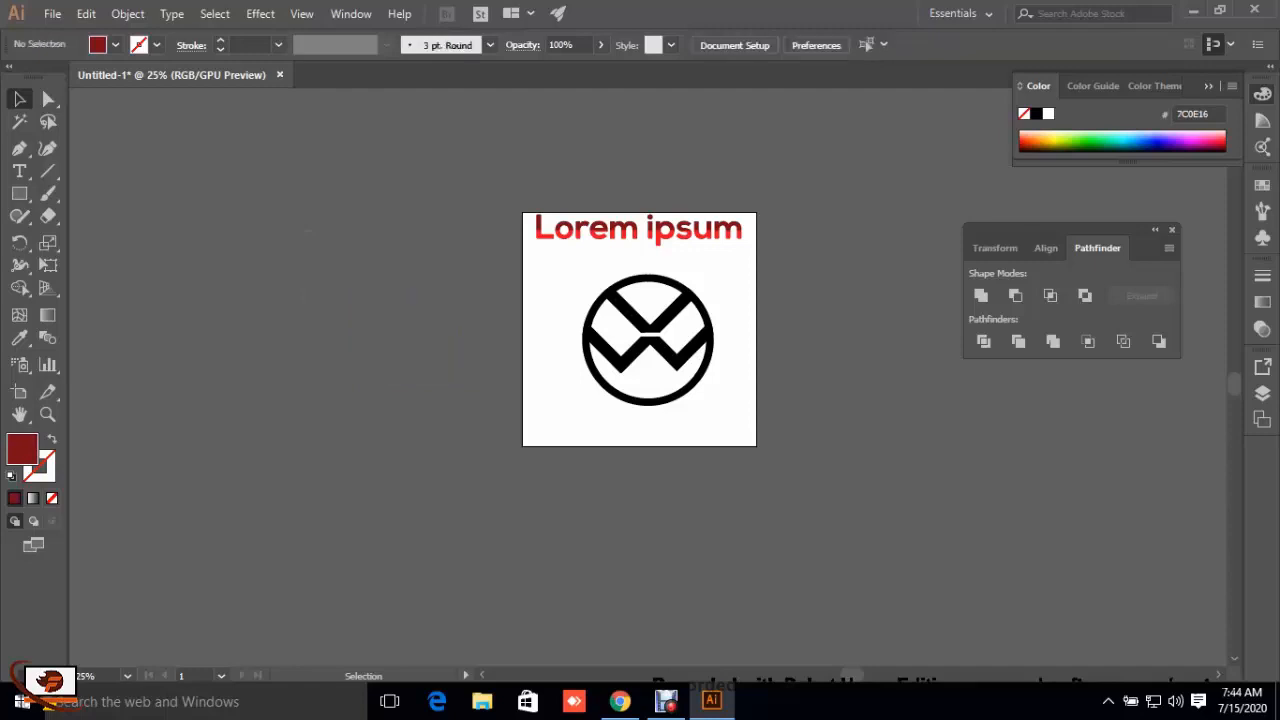